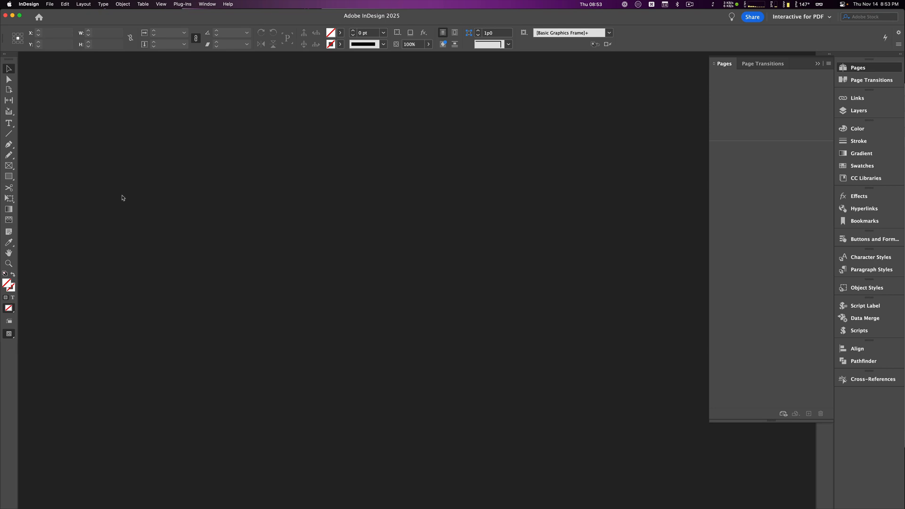
- Switch to Chrome and open the DES 201: InDesign I course from the course list
key(super+Tab)
key(super+Tab)
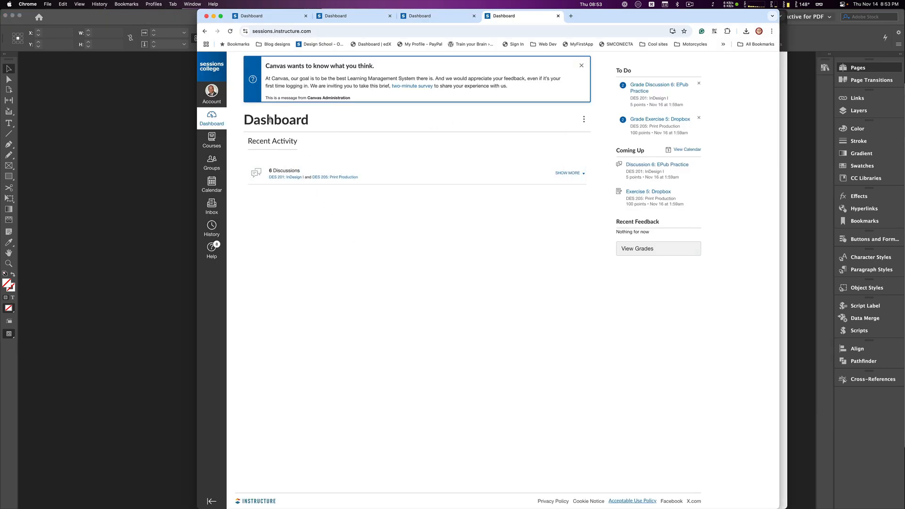
click(212, 139)
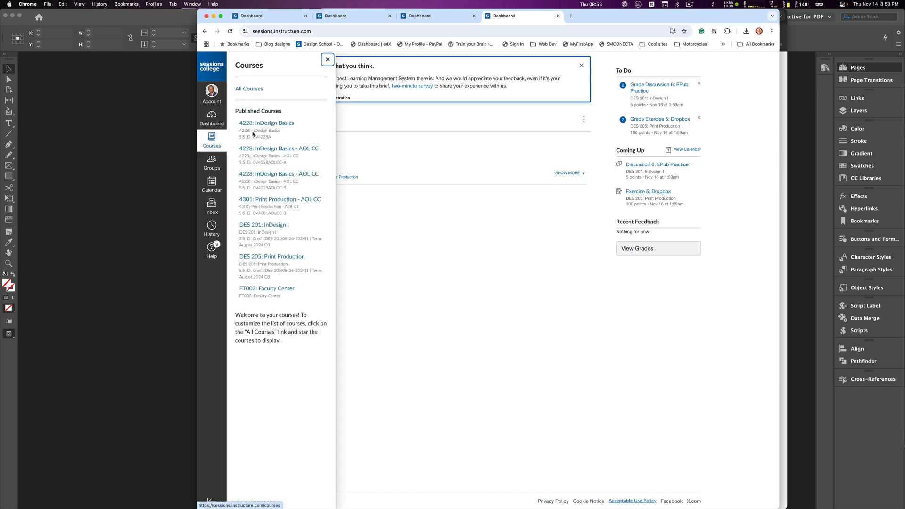
click(264, 225)
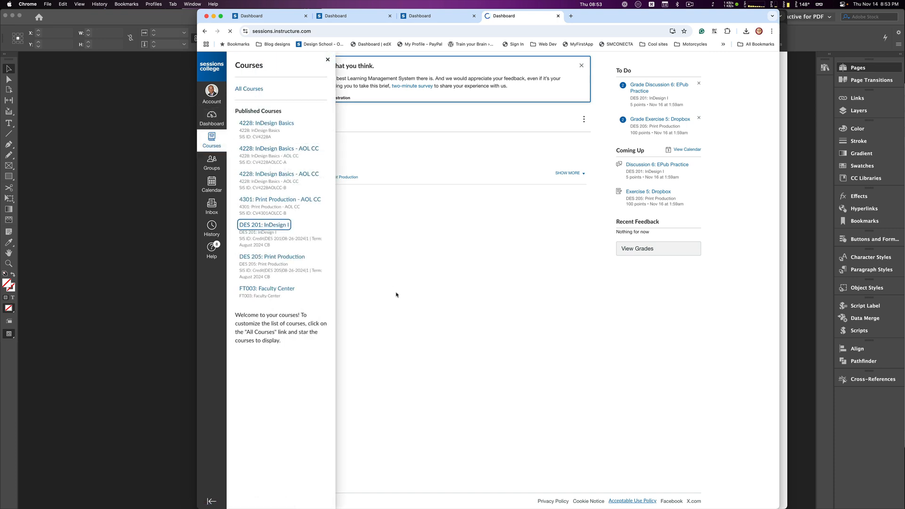
- Find Exercise 5: Designing a Calendar under Week Eleven and open its full instructions page
scroll(590, 369, down, 10)
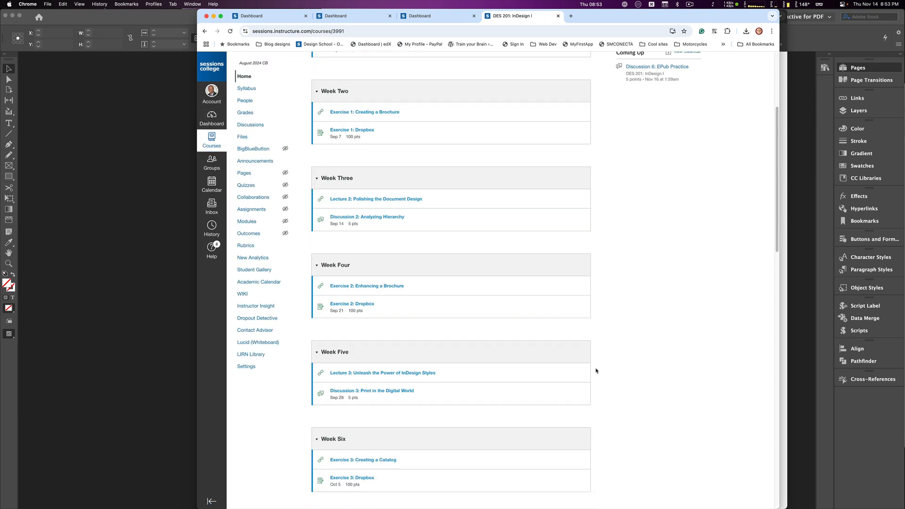
scroll(596, 370, down, 7)
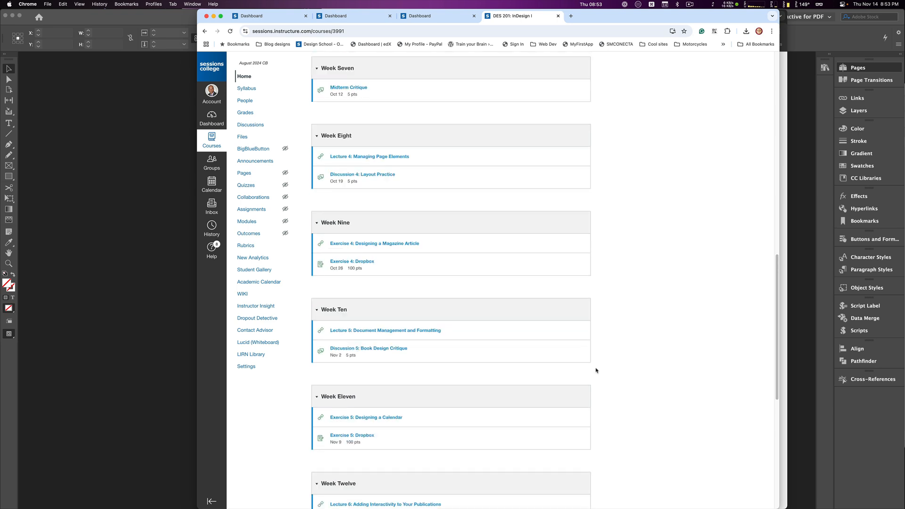
scroll(593, 370, down, 1)
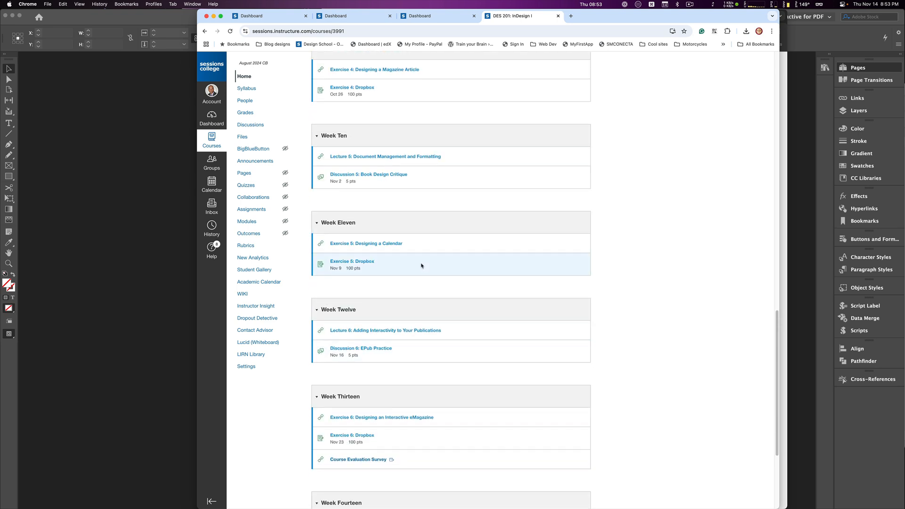
click(374, 245)
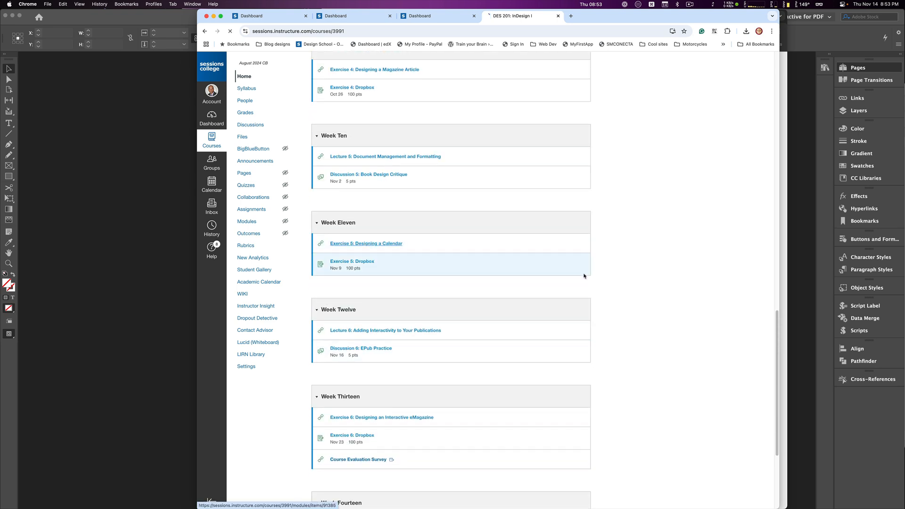
click(514, 97)
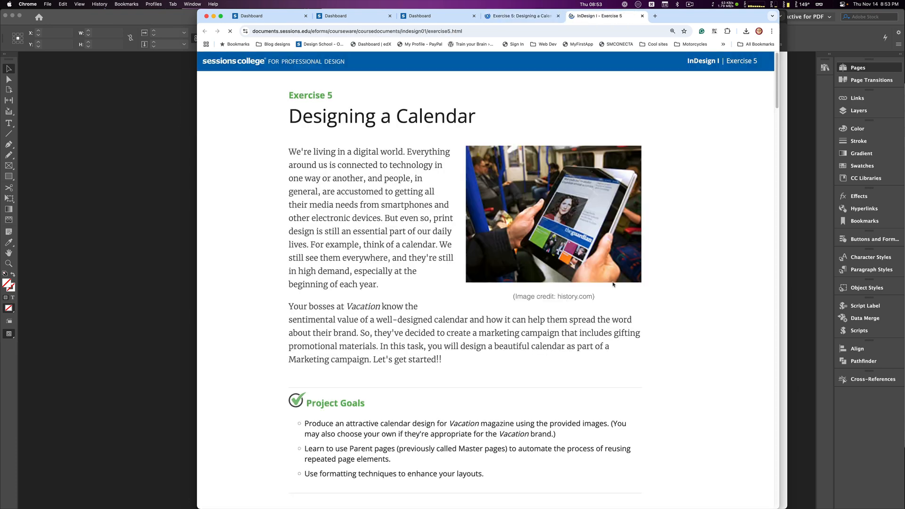
- Review the calendar exercise's project goals, art direction and recommended New Document settings
scroll(607, 377, down, 5)
scroll(607, 378, down, 3)
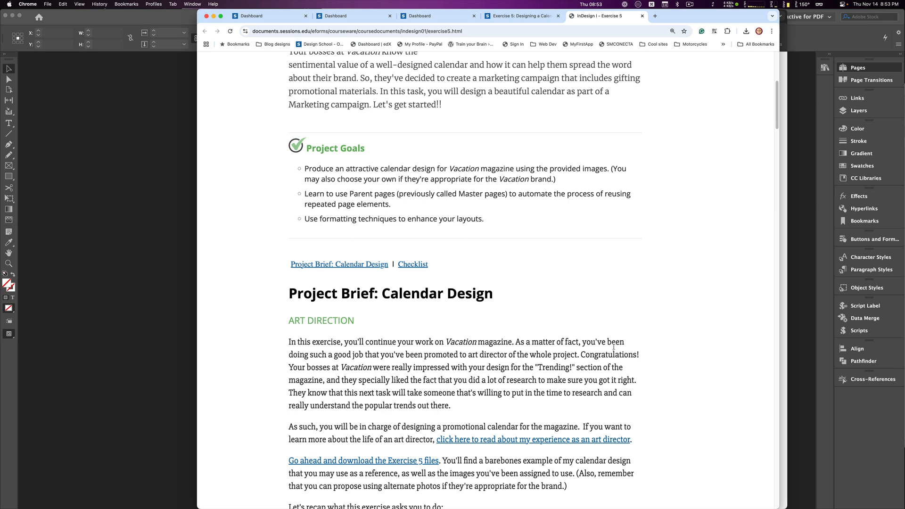
scroll(434, 219, down, 15)
scroll(647, 388, down, 5)
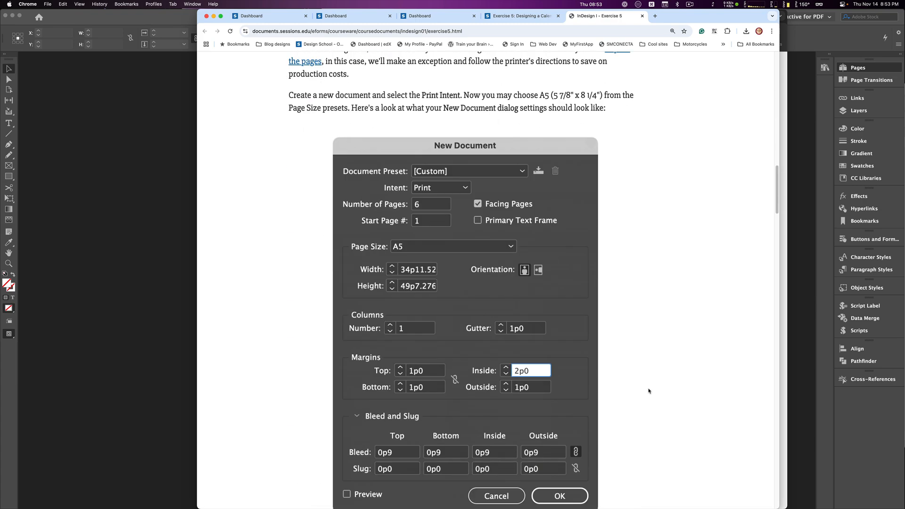
scroll(649, 391, up, 2)
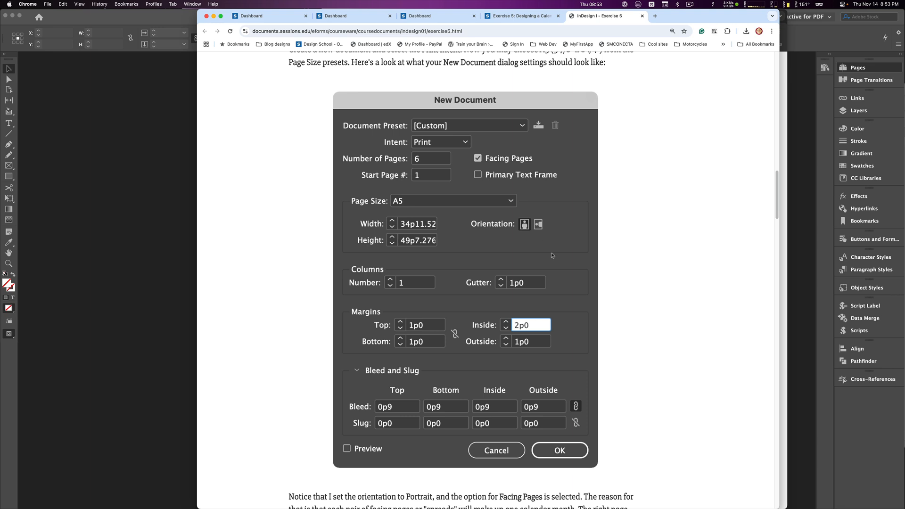
scroll(628, 346, down, 2)
scroll(627, 346, down, 2)
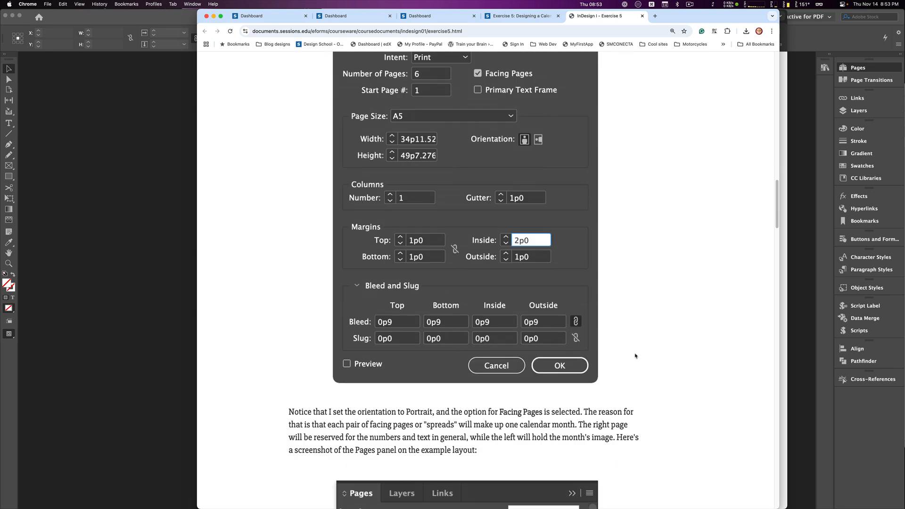
scroll(636, 356, up, 2)
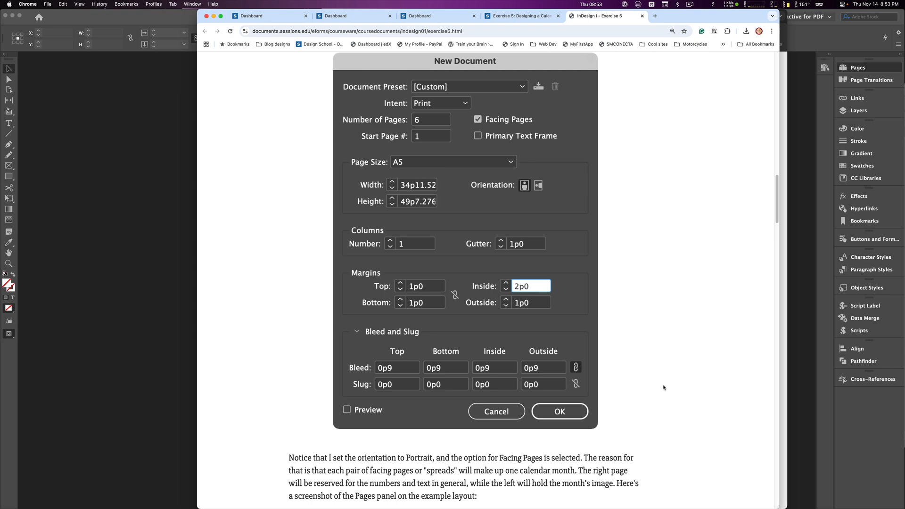
- Examine the example page layout, spread rotation and table guidance, calendar specifications, final design and grading checklist
scroll(663, 387, down, 10)
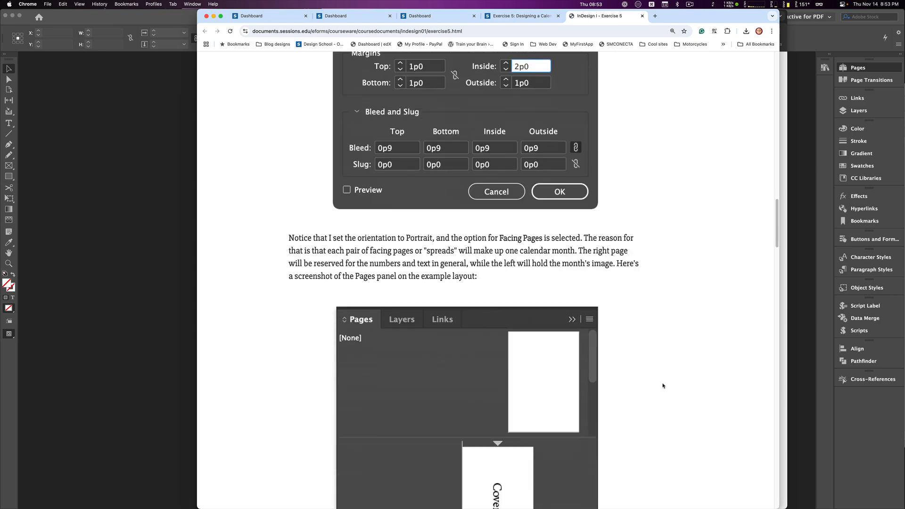
scroll(663, 387, down, 3)
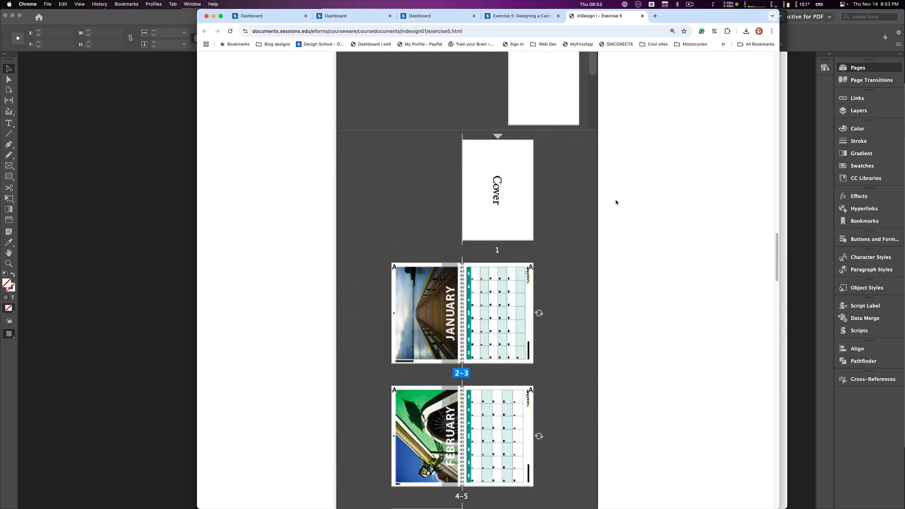
scroll(623, 393, up, 3)
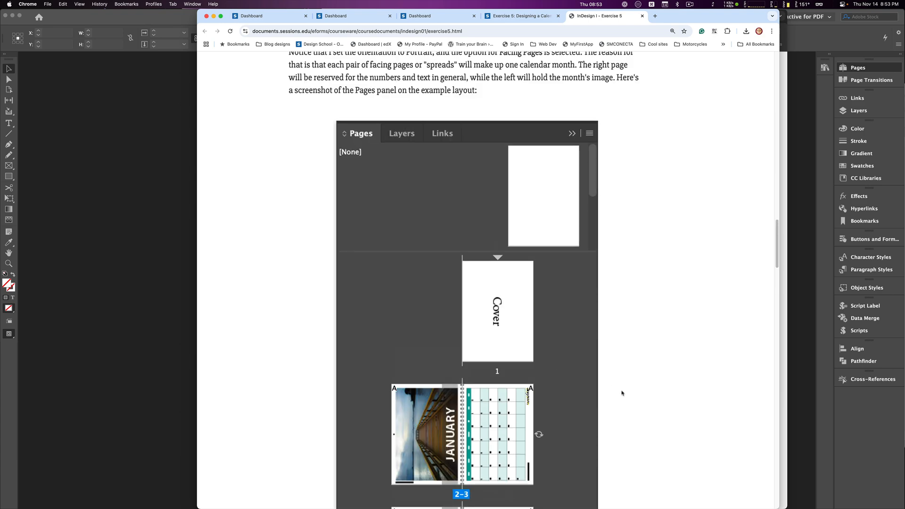
scroll(622, 394, down, 19)
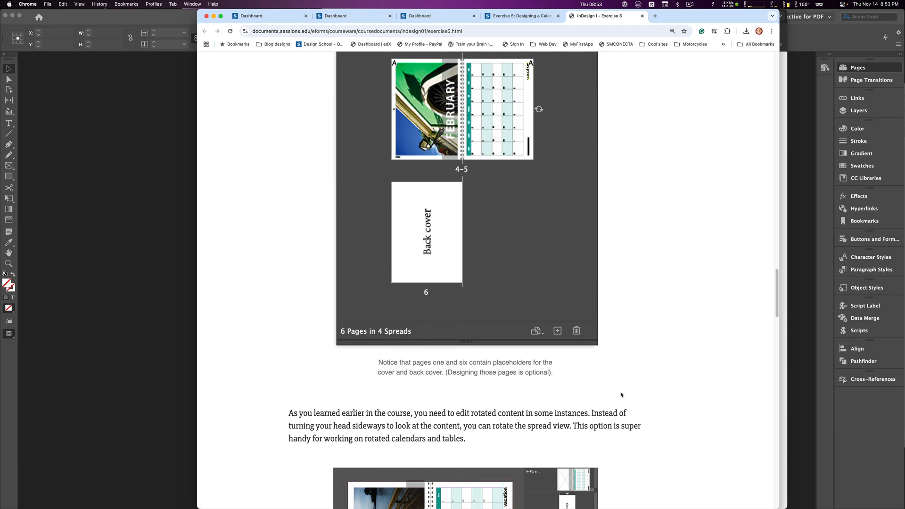
scroll(621, 395, down, 14)
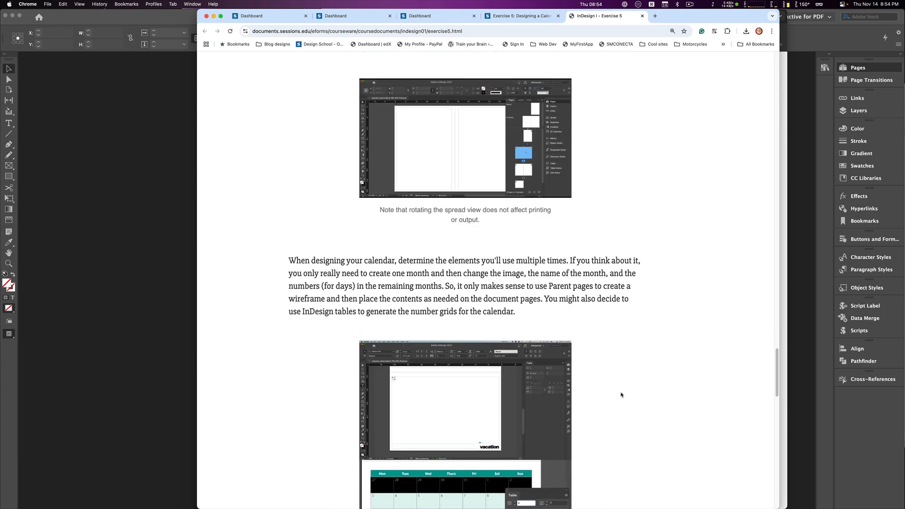
scroll(621, 395, down, 16)
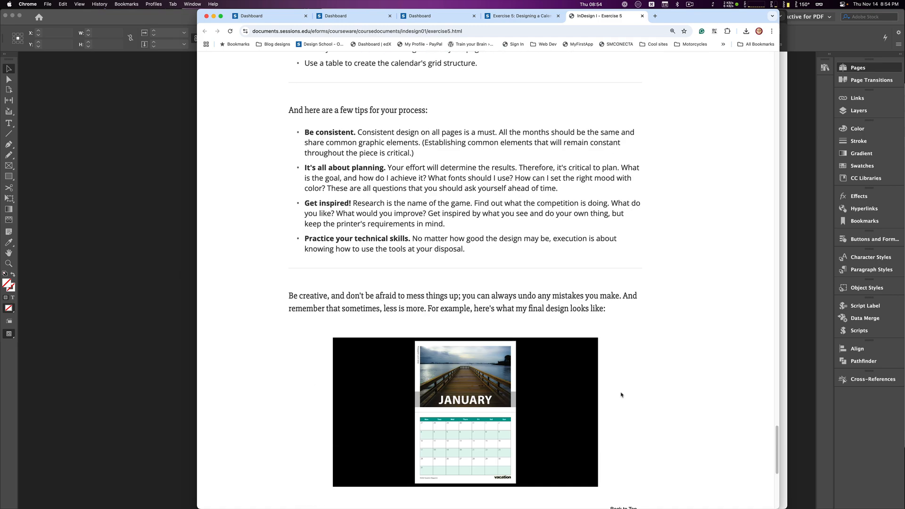
scroll(621, 395, down, 2)
scroll(621, 395, up, 14)
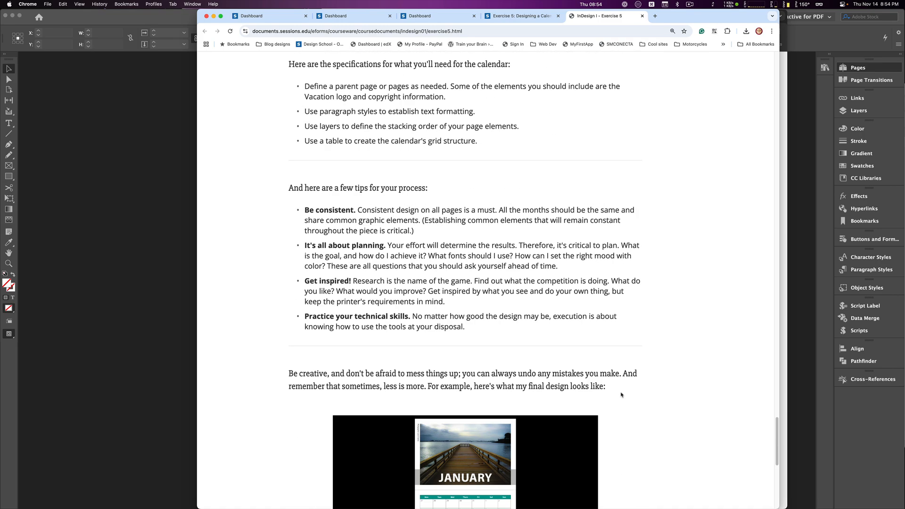
scroll(621, 394, up, 1)
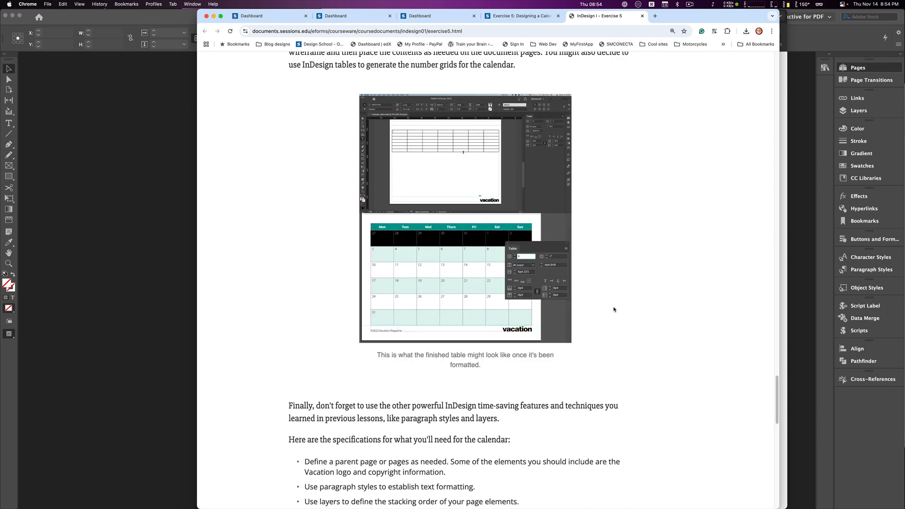
scroll(614, 309, down, 9)
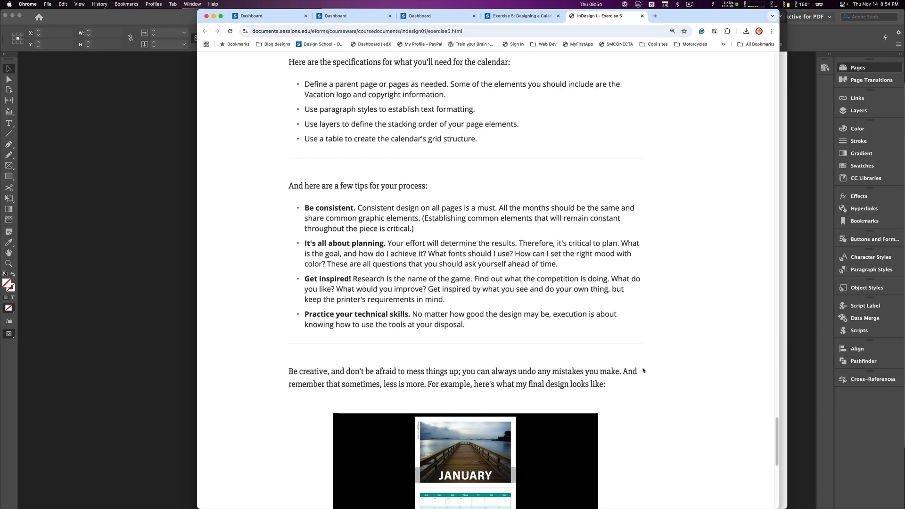
scroll(643, 371, down, 9)
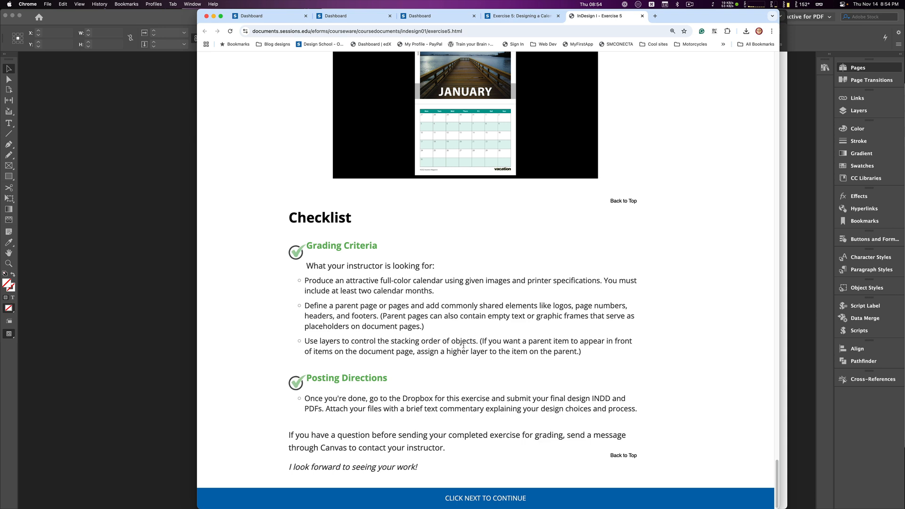
- Switch to InDesign and start a new print document with the A5 page size and 6 pages
click(135, 293)
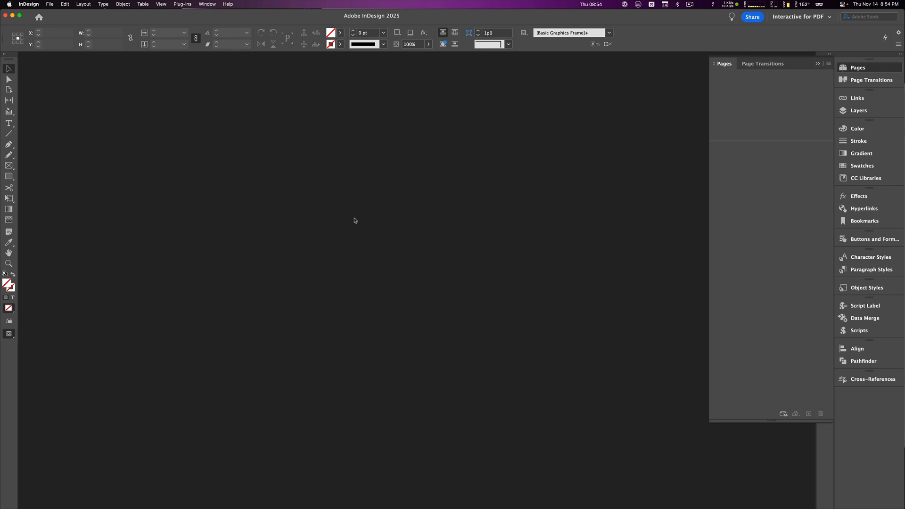
click(47, 4)
mouse_move(49, 18)
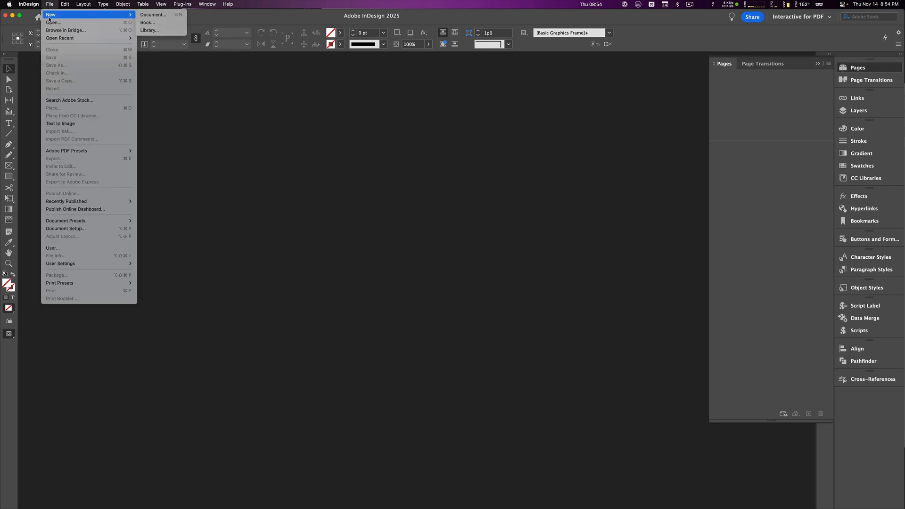
click(153, 14)
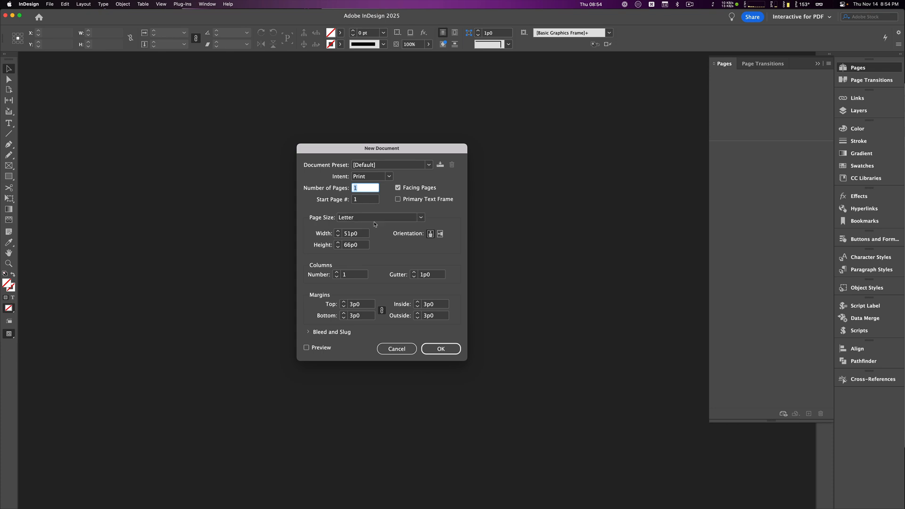
click(424, 219)
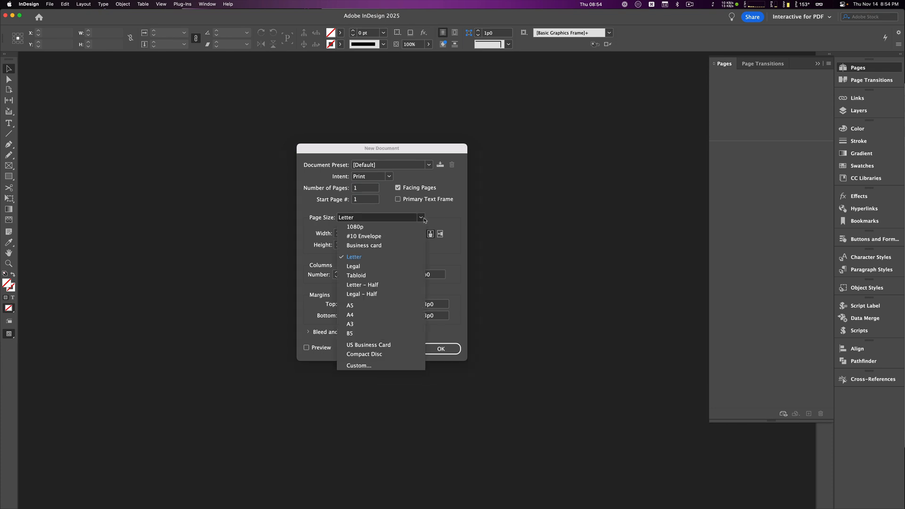
click(384, 307)
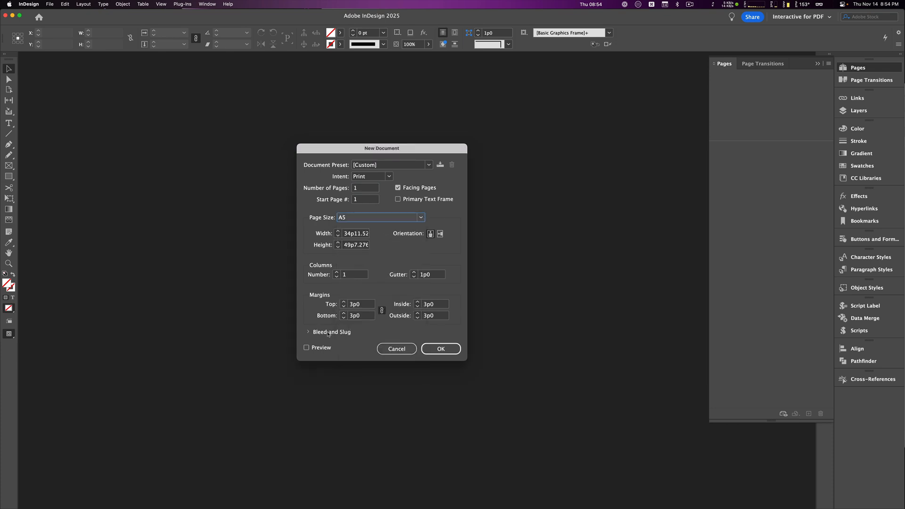
double_click(364, 189)
text(6)
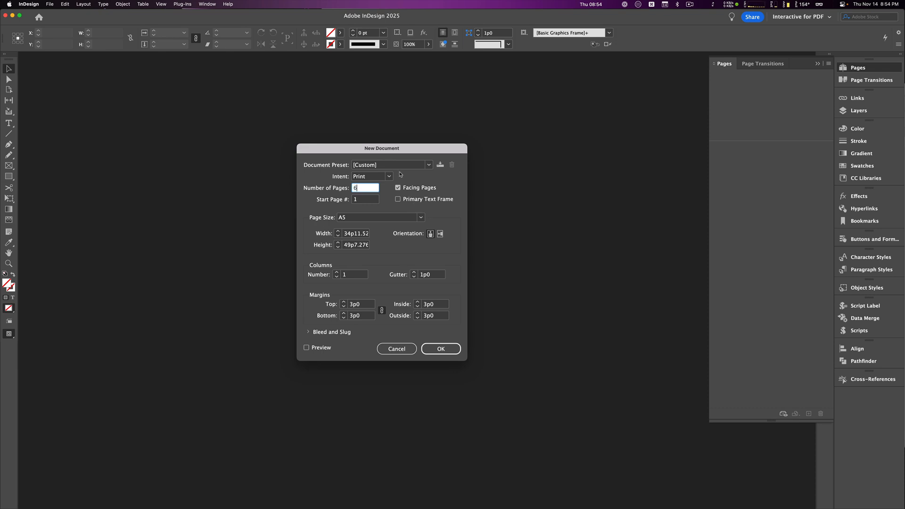
- Set the bleed to 0p9 on all sides and create the document
click(310, 332)
click(345, 362)
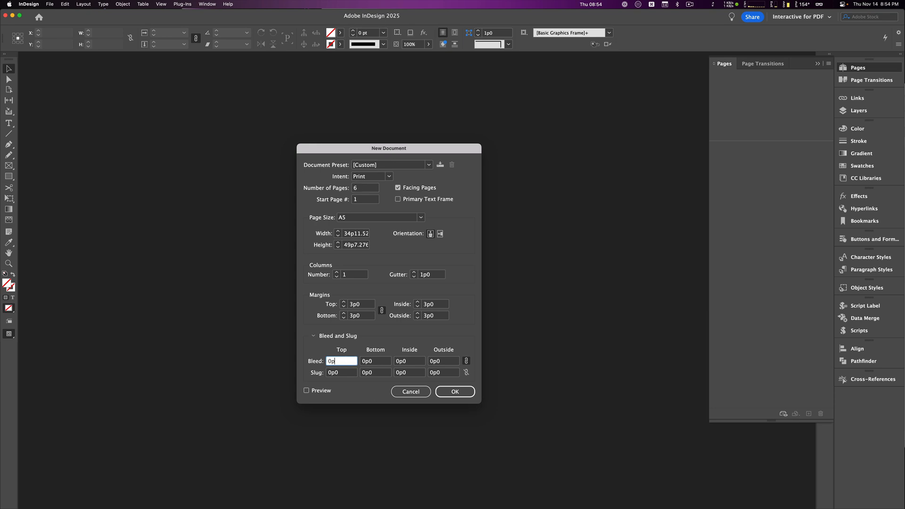
text(9)
key(Tab)
click(455, 392)
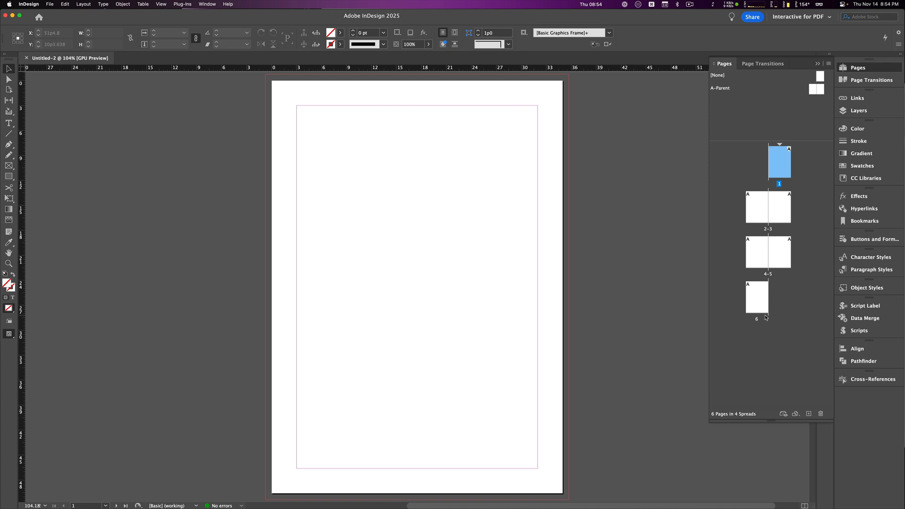
- View the A-Parent spread, page 1 and page 6, and return to the A-Parent spread
double_click(726, 89)
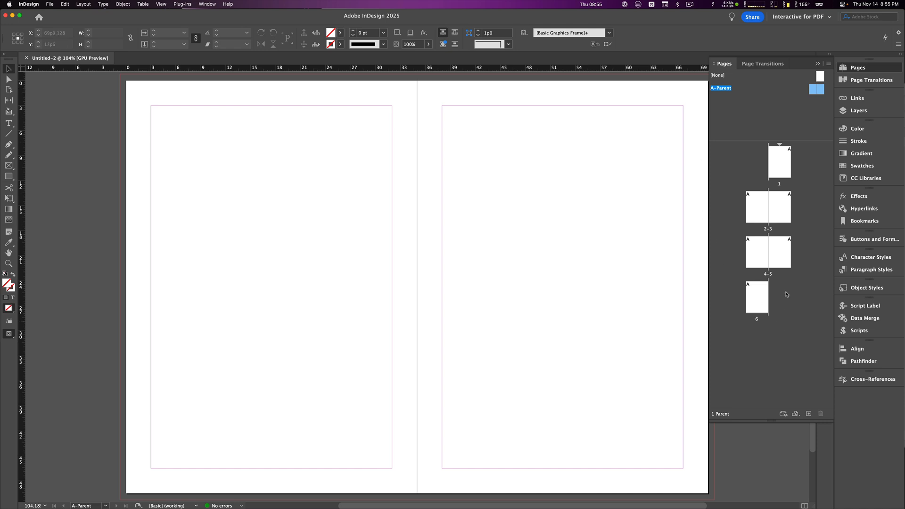
double_click(786, 158)
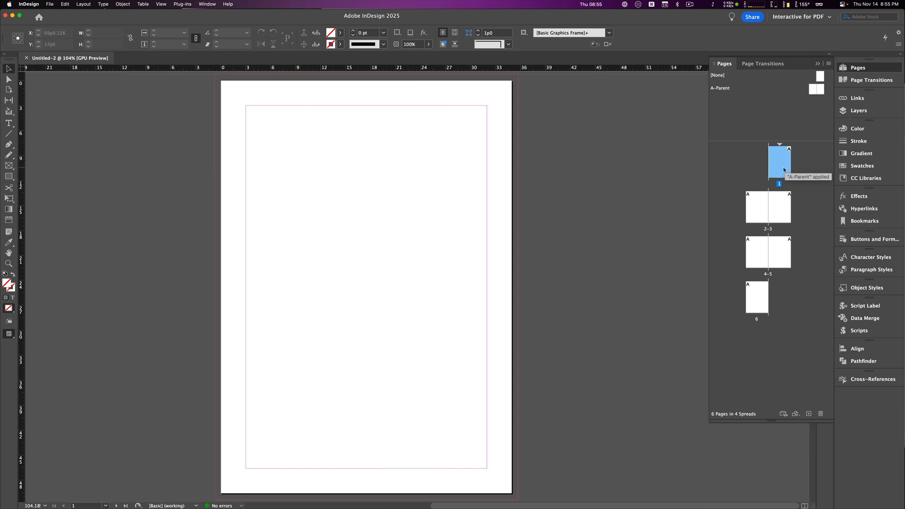
double_click(763, 307)
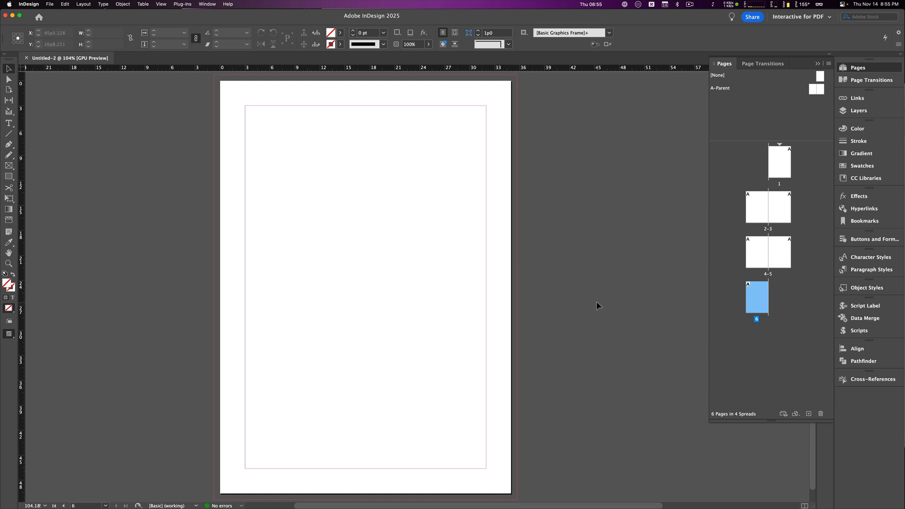
double_click(720, 89)
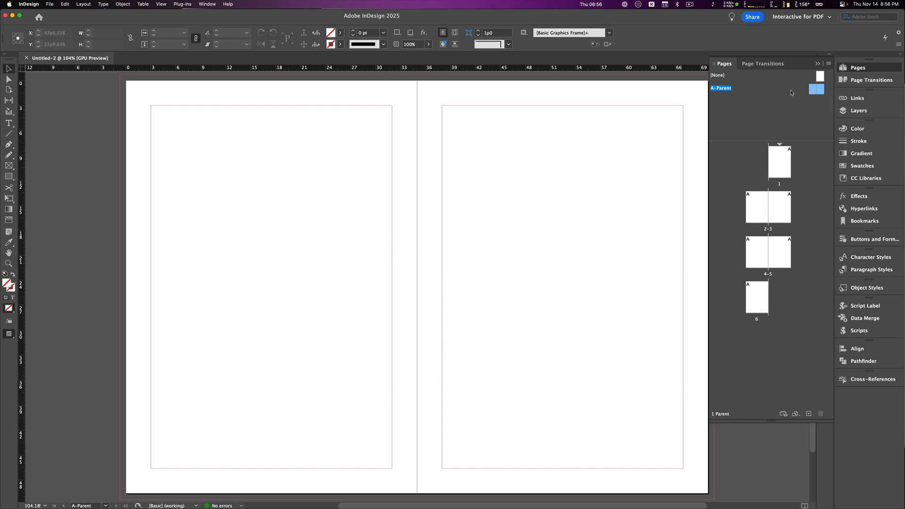
- Rotate the A-Parent spread view 90° CW and fit the whole spread in the window
right_click(820, 92)
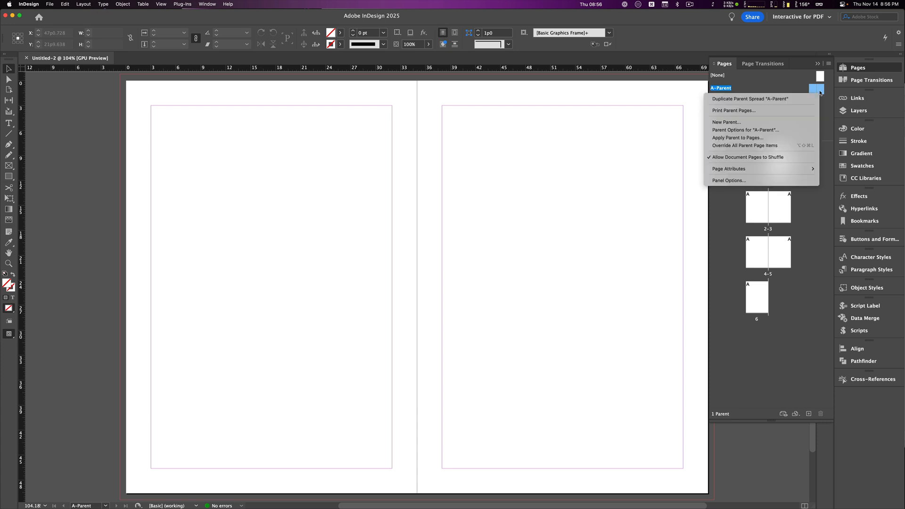
mouse_move(779, 169)
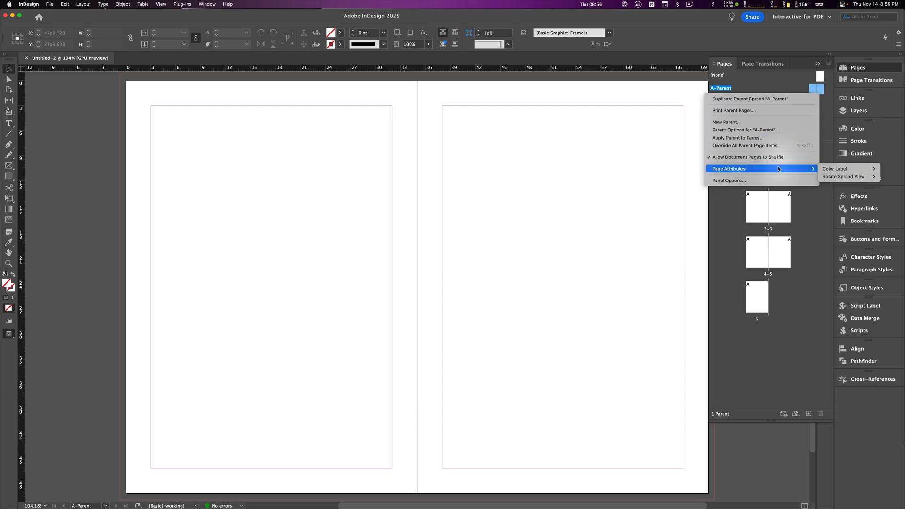
mouse_move(836, 177)
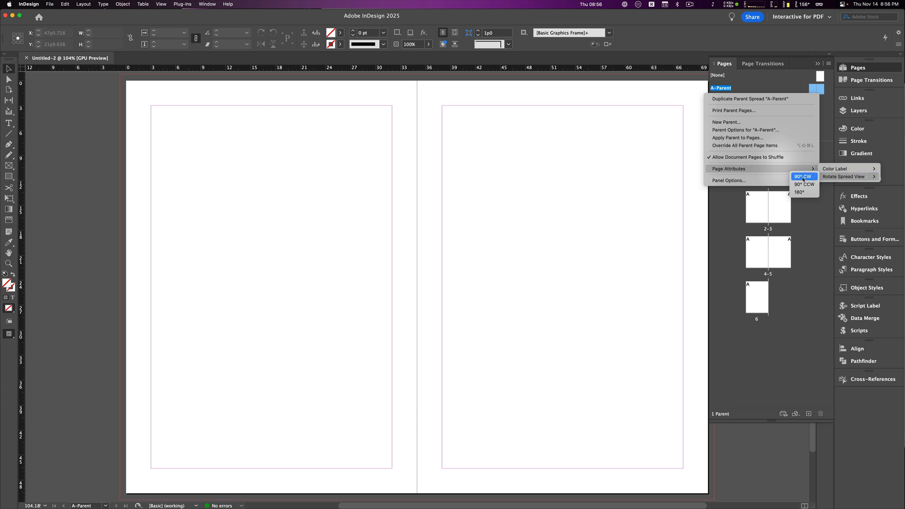
click(802, 178)
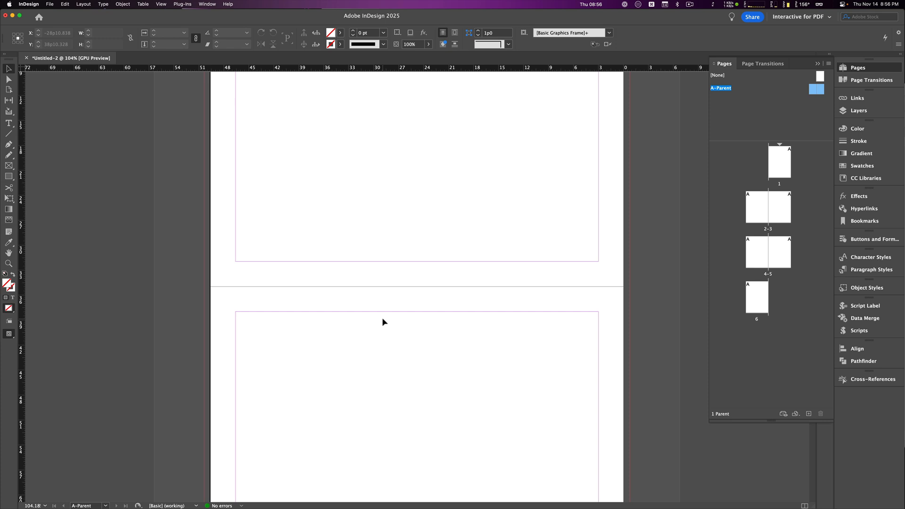
key(super+0)
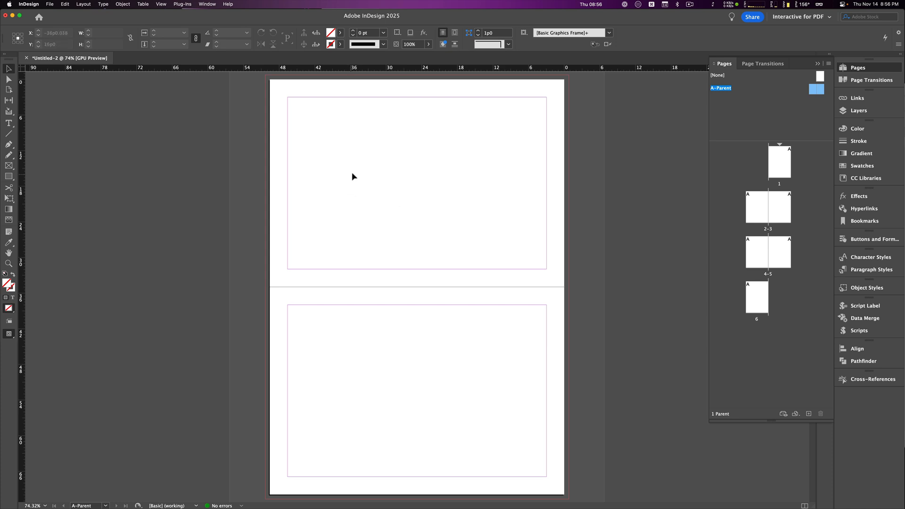
- Draw an empty graphics frame about 51p1 by 35p9 over the upper A-Parent page out to the bleed, and check it on pages 2 and 4
key(f)
drag(267, 75, 569, 287)
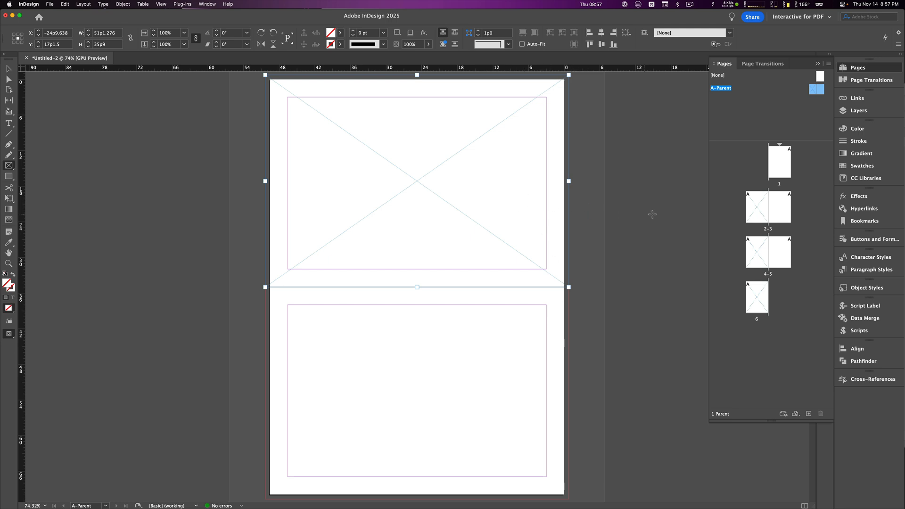
alt+click(751, 252)
double_click(761, 220)
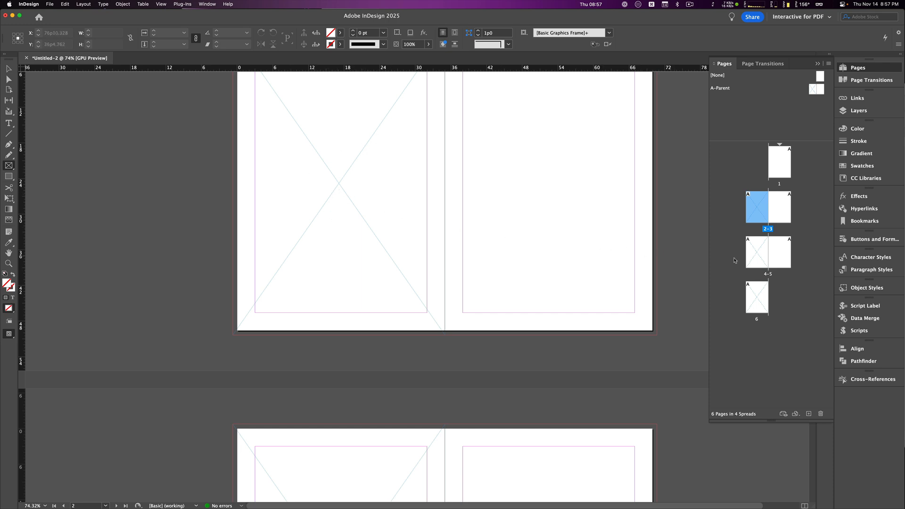
double_click(752, 258)
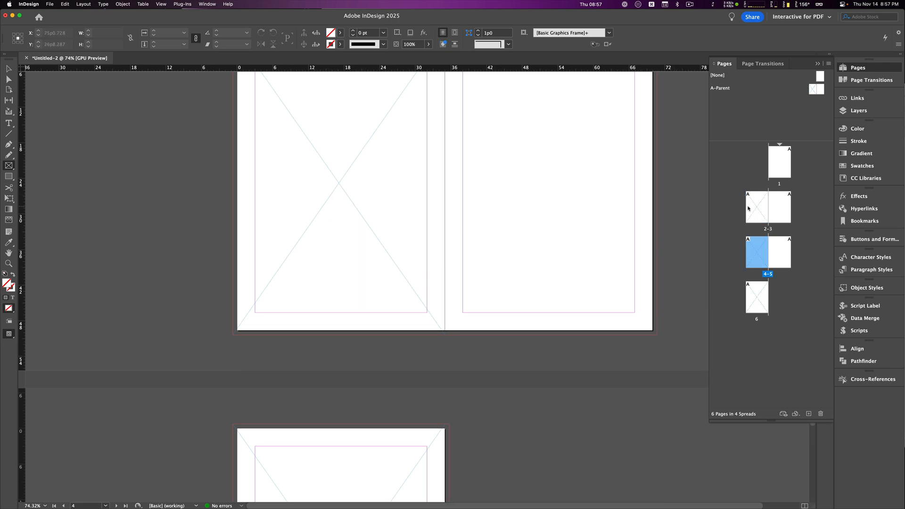
- Return to the A-Parent spread and place horizontal guides on the lower page at about Y 44p3 and 43p3
double_click(728, 89)
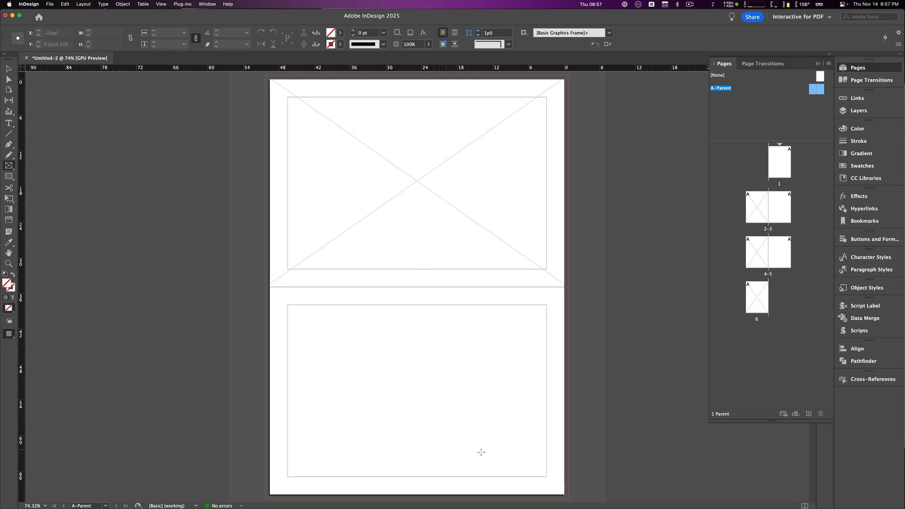
drag(511, 70, 485, 343)
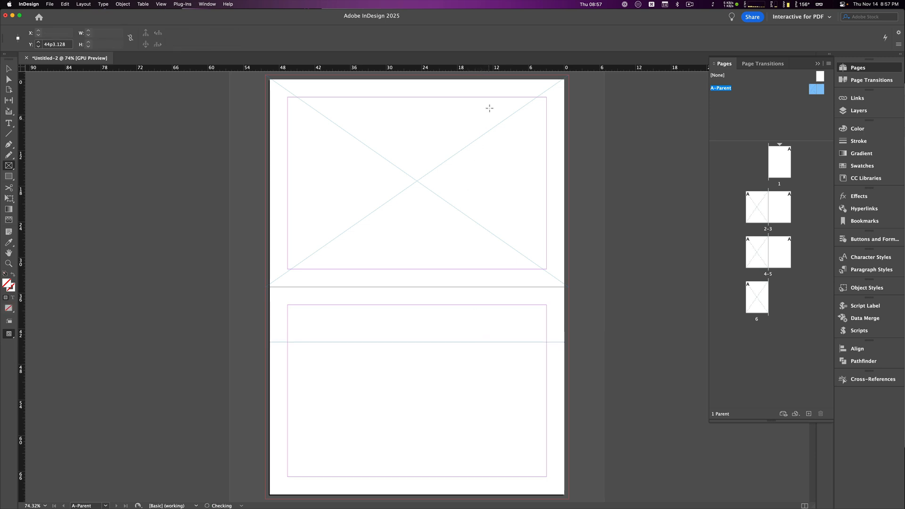
drag(495, 71, 476, 335)
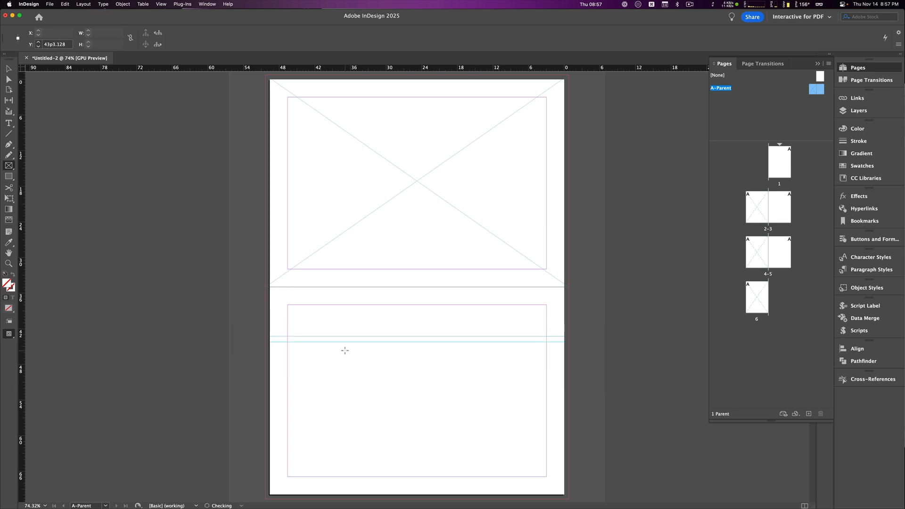
- Add a text frame reading "Month" across the margins from the lower page's top margin to the first guide, about 43p7 by 5p4
key(t)
drag(289, 307, 547, 337)
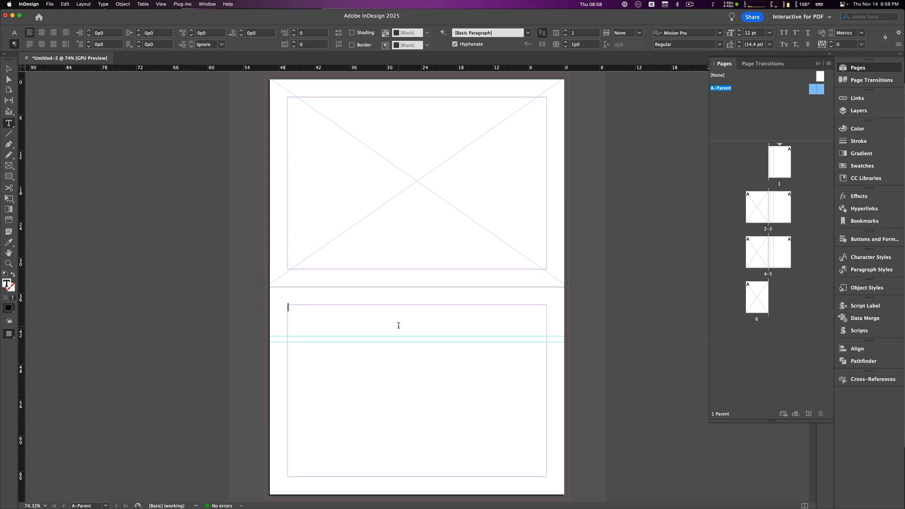
text(Month)
- Set the "Month" text to 48 pt and centre it horizontally
key(super+a)
click(14, 32)
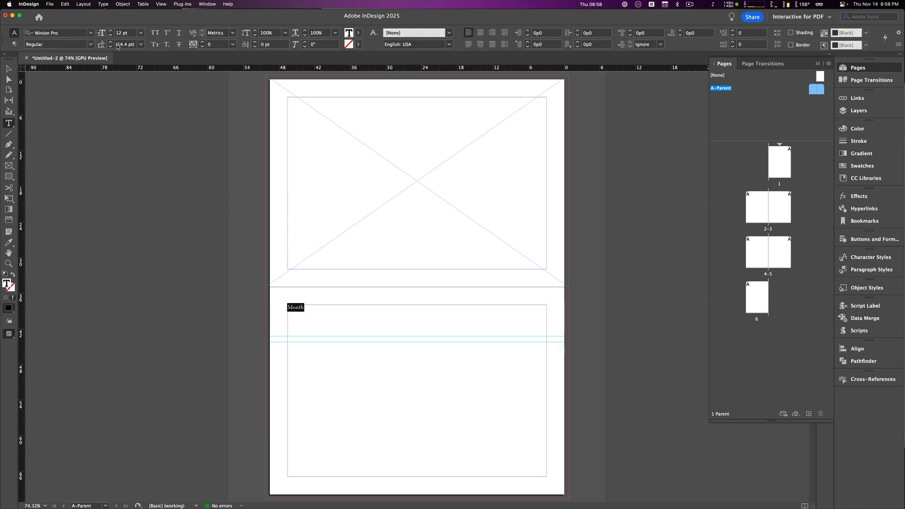
click(141, 33)
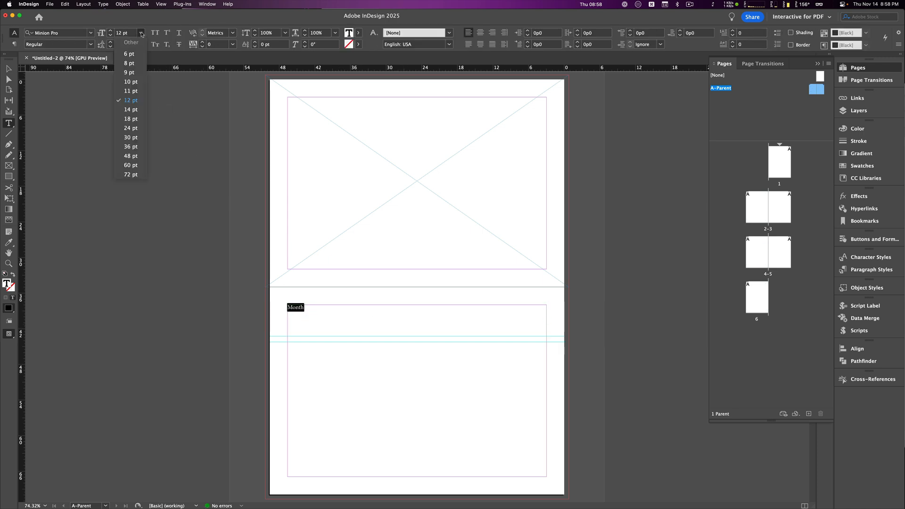
click(138, 158)
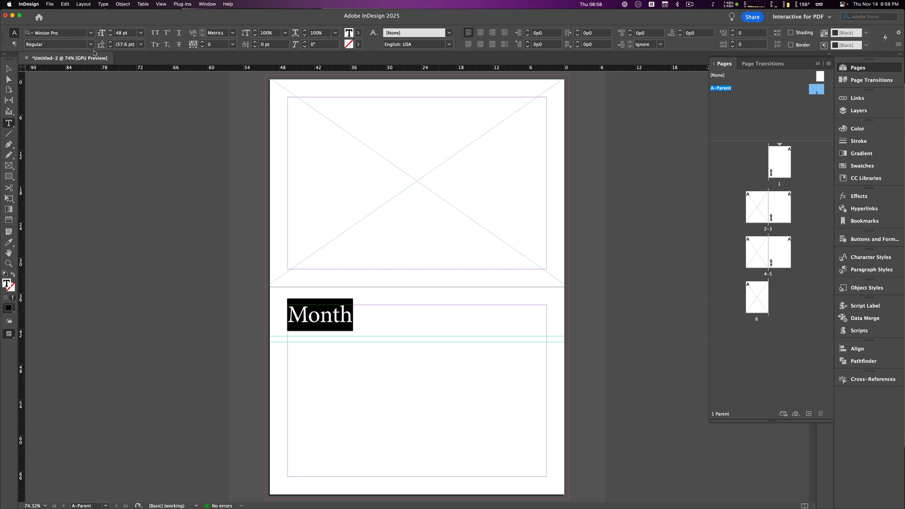
key(super+shift+c)
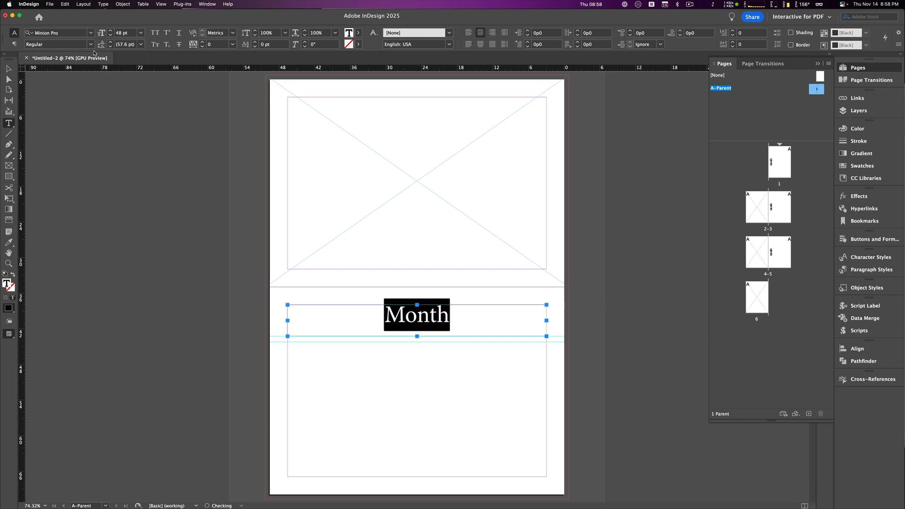
- Set the "Month" text frame's vertical justification to Center
click(11, 64)
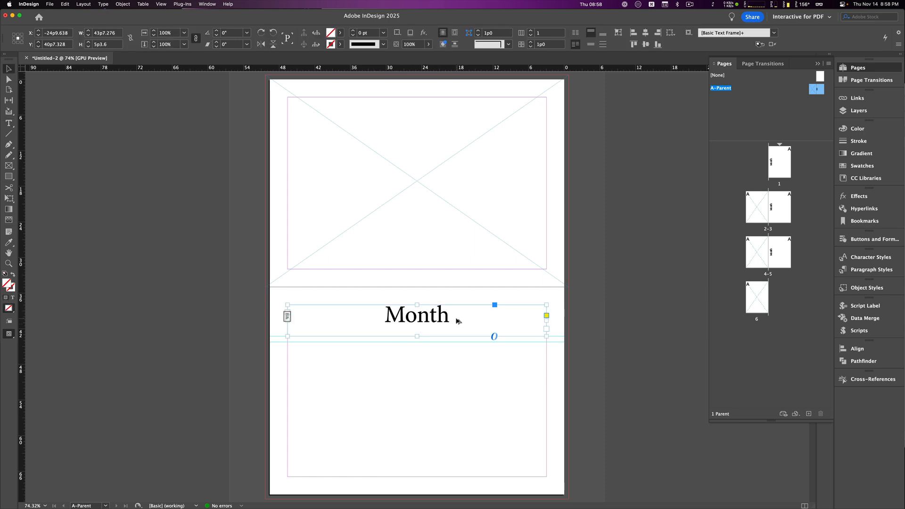
key(super+b)
click(504, 291)
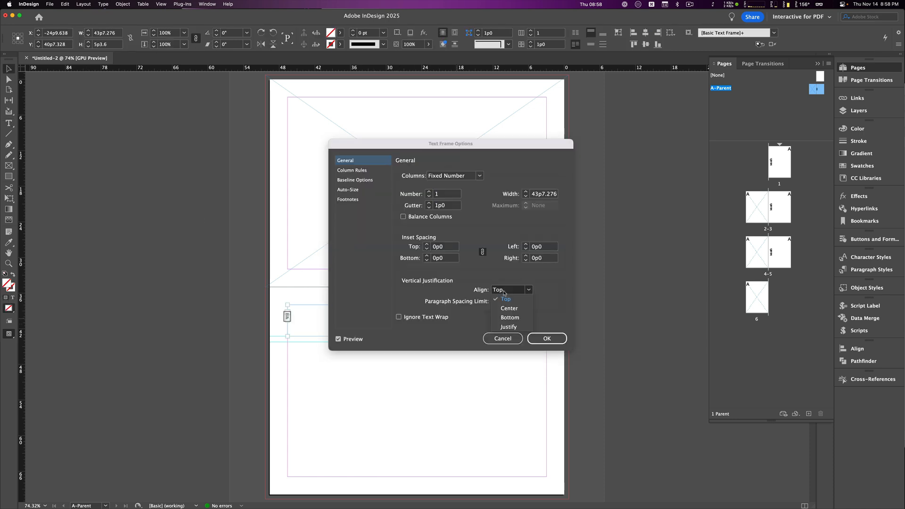
click(508, 308)
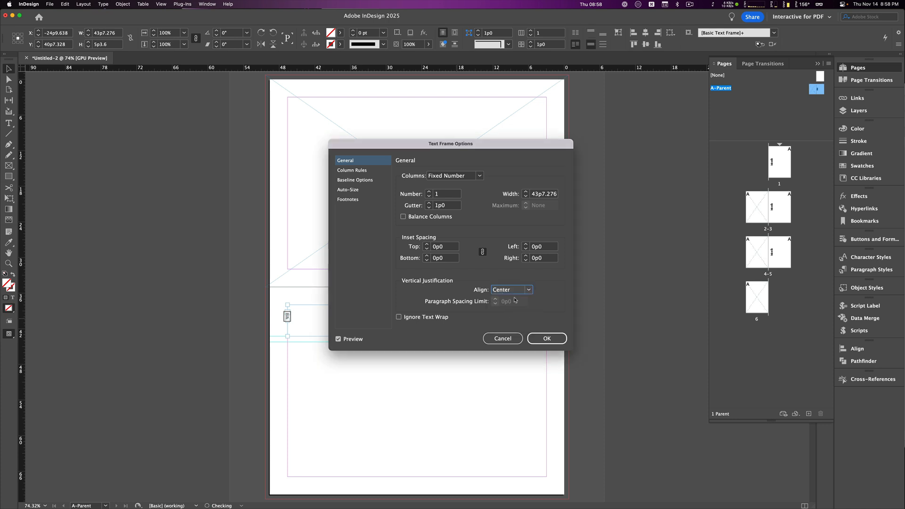
click(542, 342)
click(231, 363)
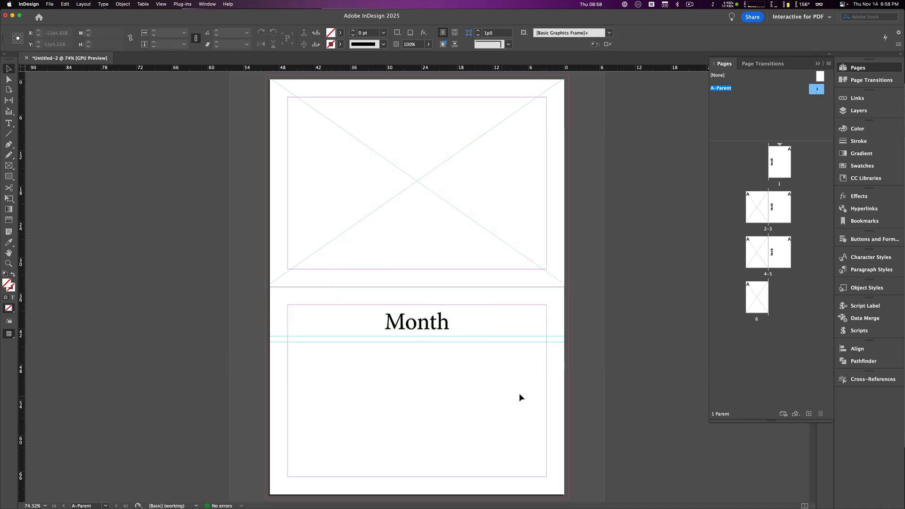
- Create a text frame spanning the margins from the lower guide to the bottom margin of the lower page
scroll(559, 384, down, 2)
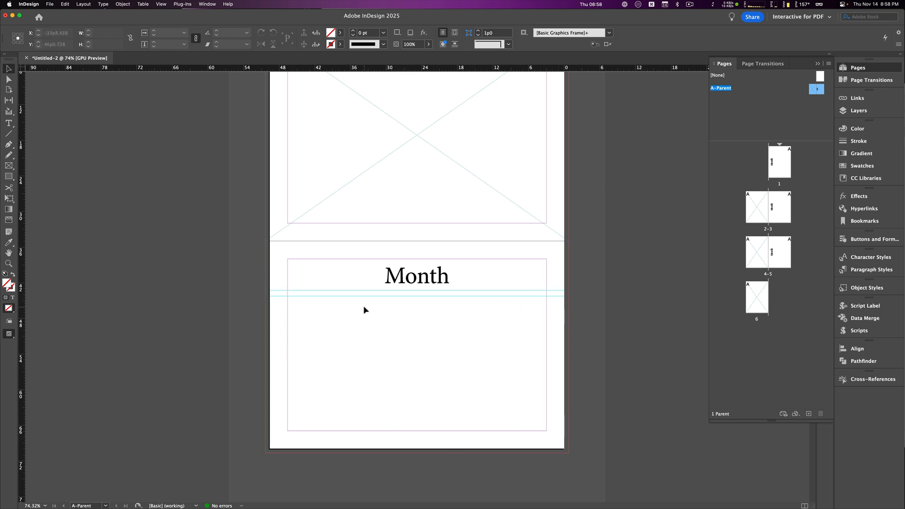
key(t)
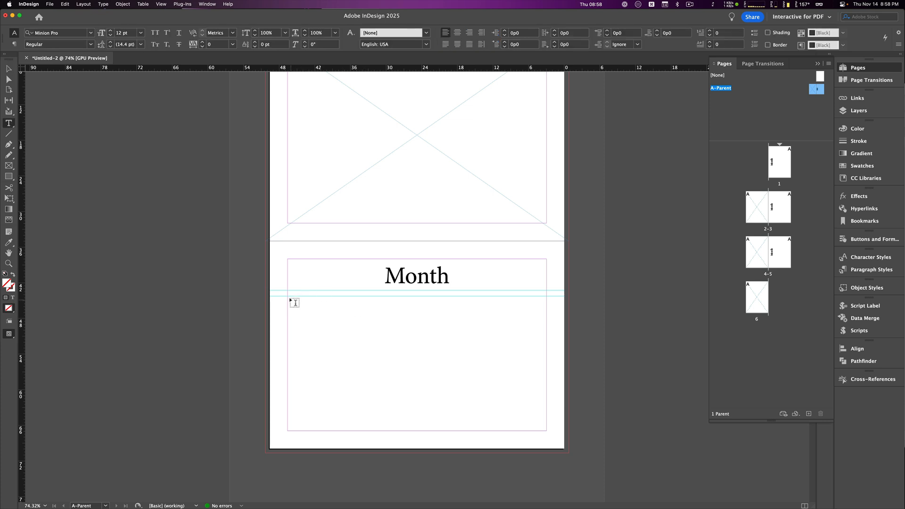
drag(293, 301, 547, 432)
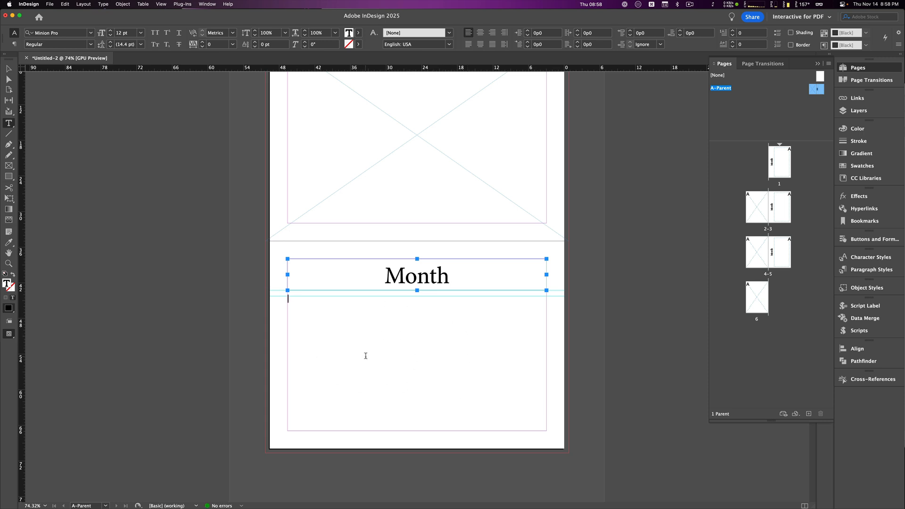
- Insert a table with 5 body rows, 6 columns and 1 header row, and stretch its last row to the bottom margin
click(143, 4)
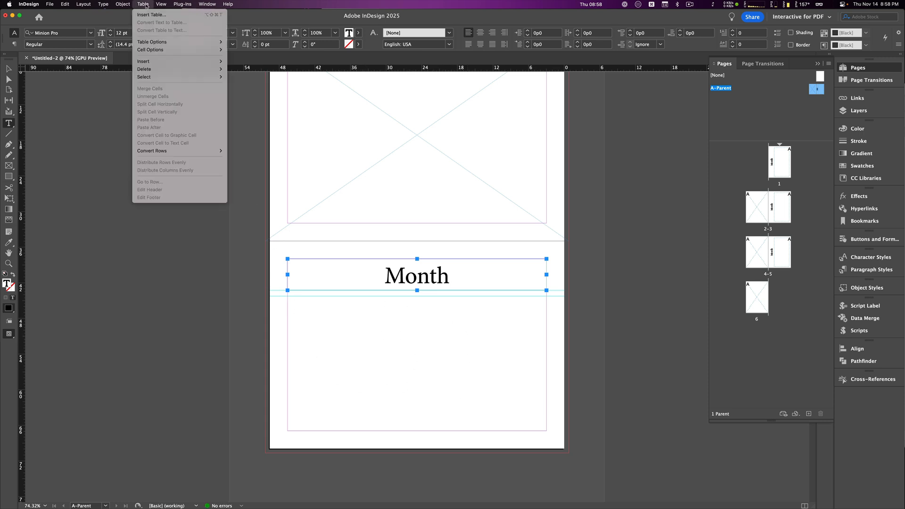
key(Return)
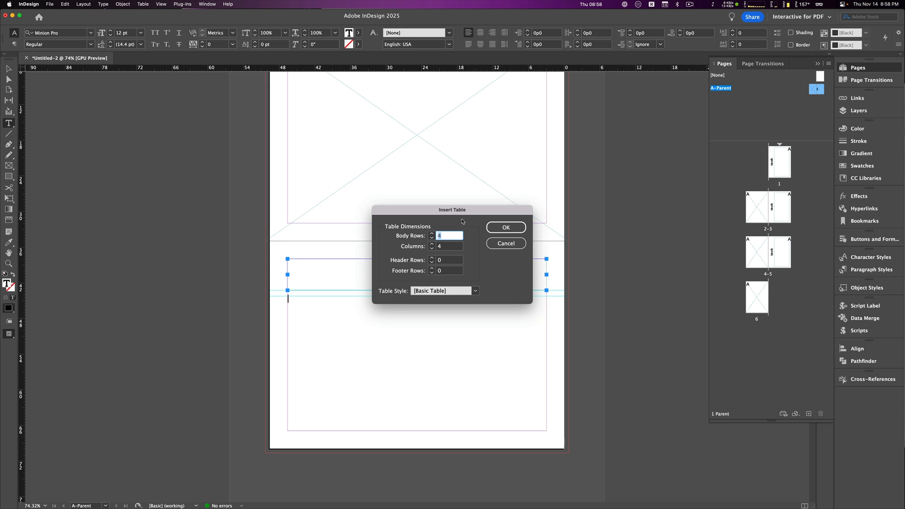
drag(463, 210, 454, 146)
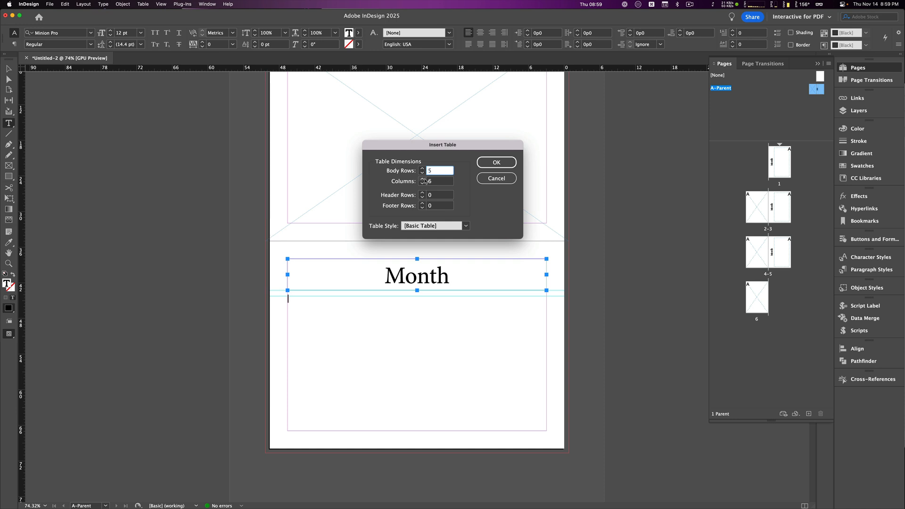
click(422, 184)
click(422, 193)
key(Return)
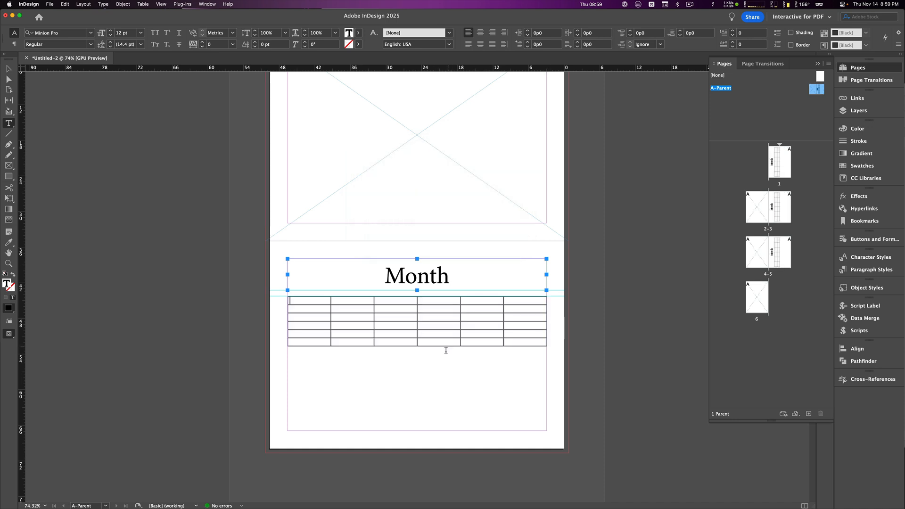
drag(425, 347, 425, 430)
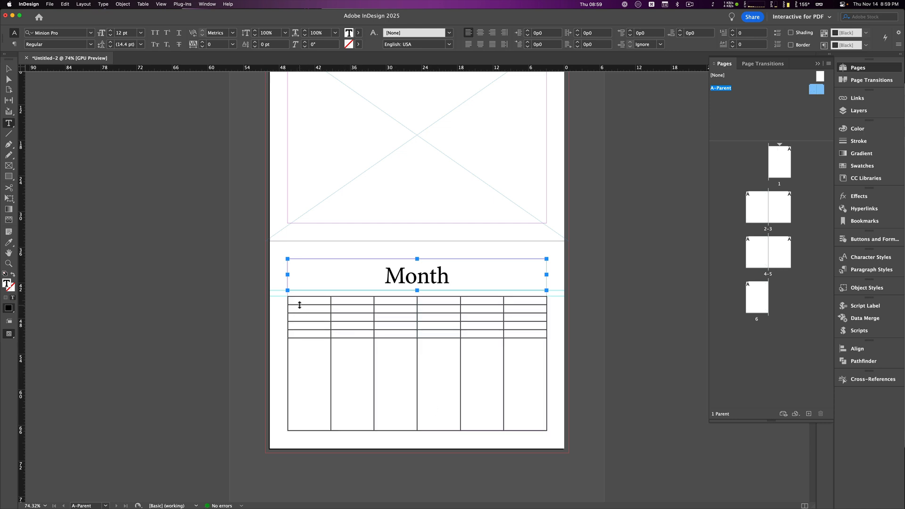
drag(300, 305, 299, 310)
key(super+z)
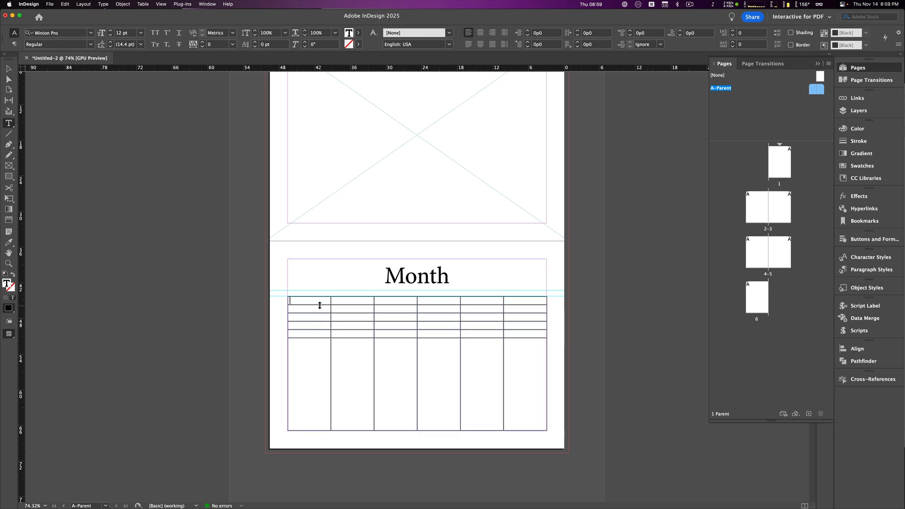
click(320, 302)
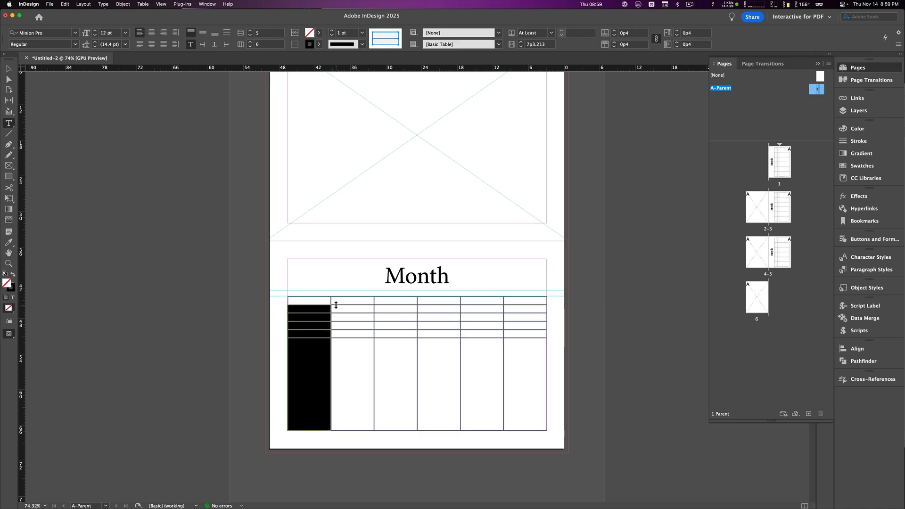
drag(336, 305, 338, 306)
click(341, 306)
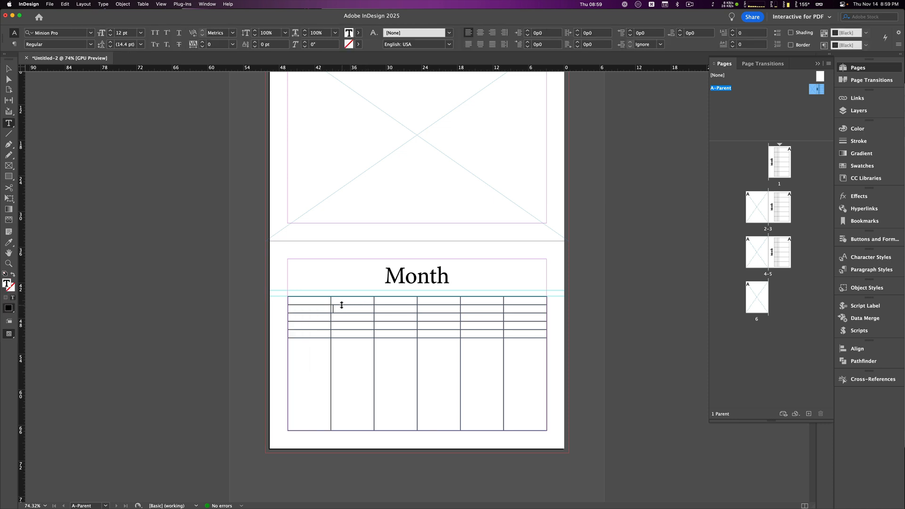
click(342, 302)
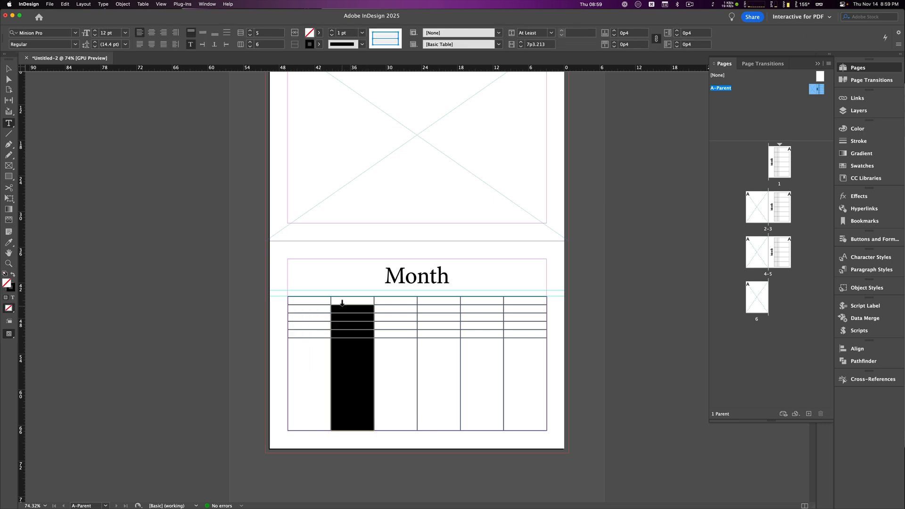
drag(343, 307, 327, 306)
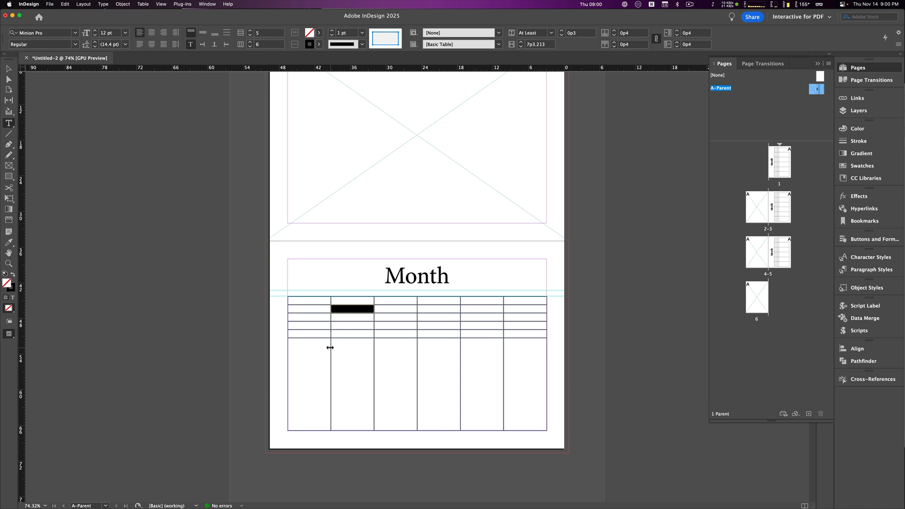
- Make the table's header row slightly taller by moving its lower border down
click(342, 346)
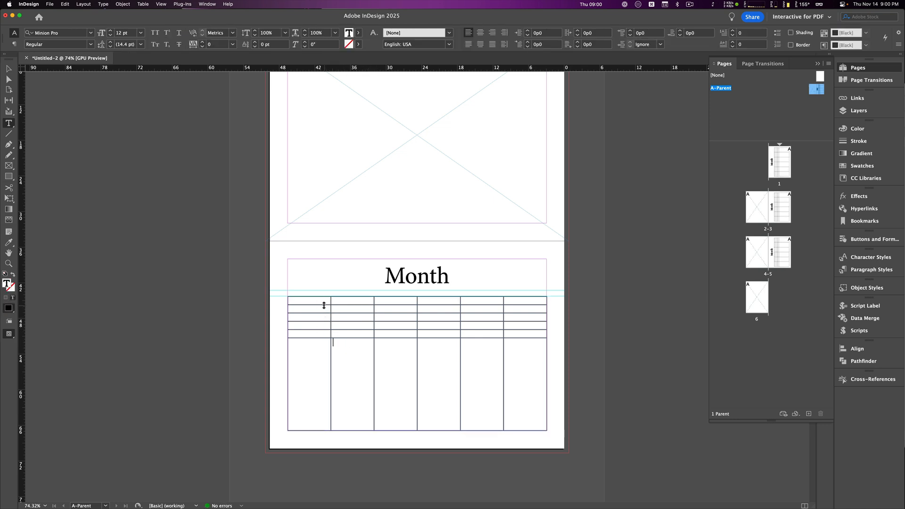
drag(325, 306, 324, 309)
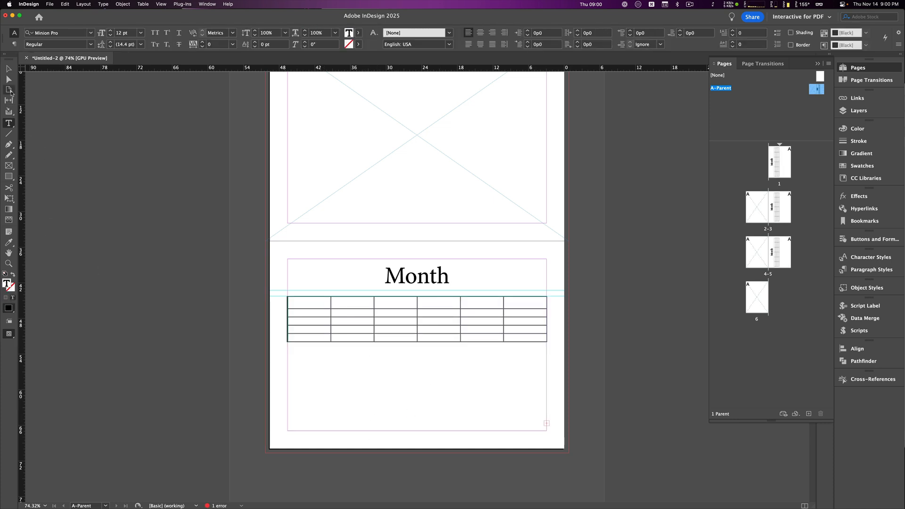
- Extend the table's text frame downward past the bottom margin so the overset last row fits
click(9, 69)
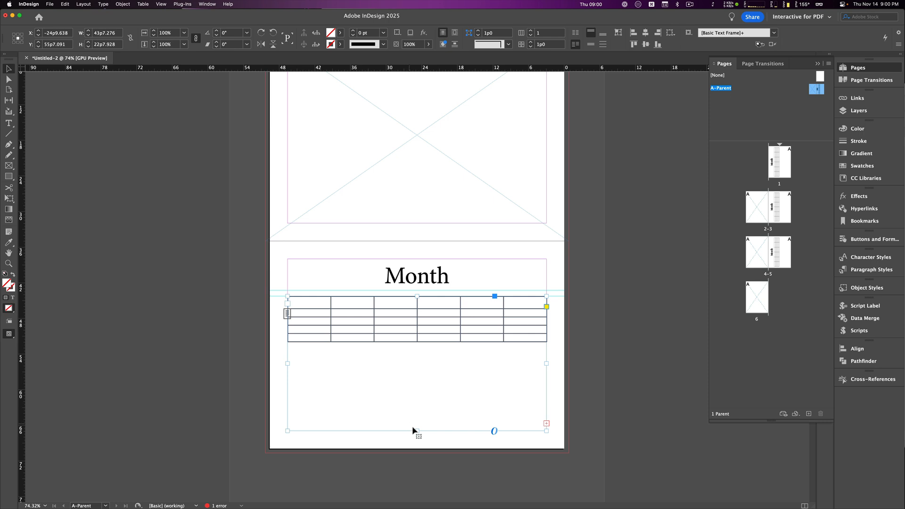
drag(415, 431, 394, 430)
double_click(394, 433)
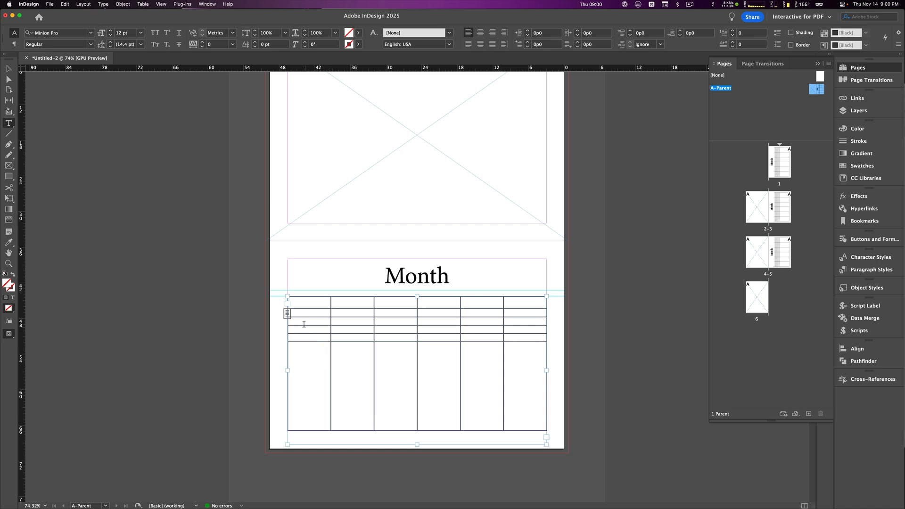
- Distribute the table's five body rows evenly, leaving the header row out of the selection
drag(297, 312, 520, 389)
click(143, 5)
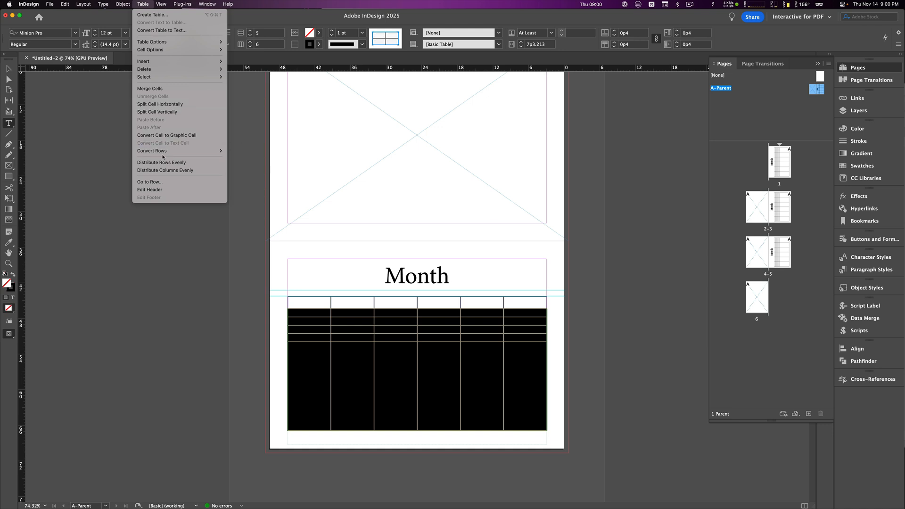
click(164, 162)
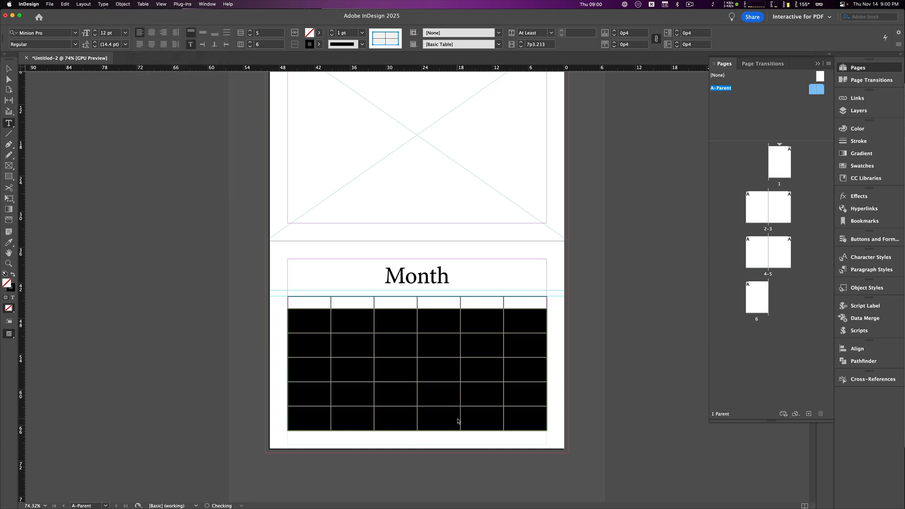
- Enter the weekday headings "Monday", "Tues", "Wed", "Thurs", "Fri" and "Satu" across the table's header row
click(452, 354)
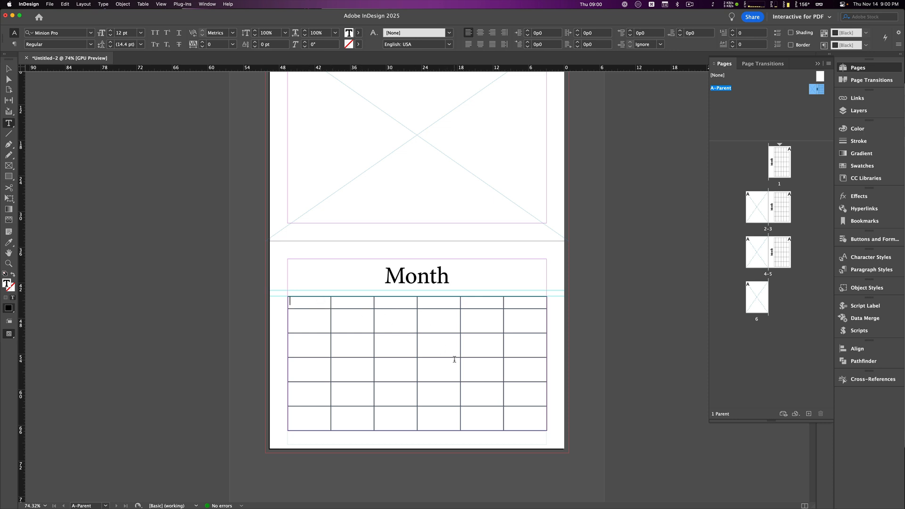
text(Monday)
key(Tab)
text(Tu)
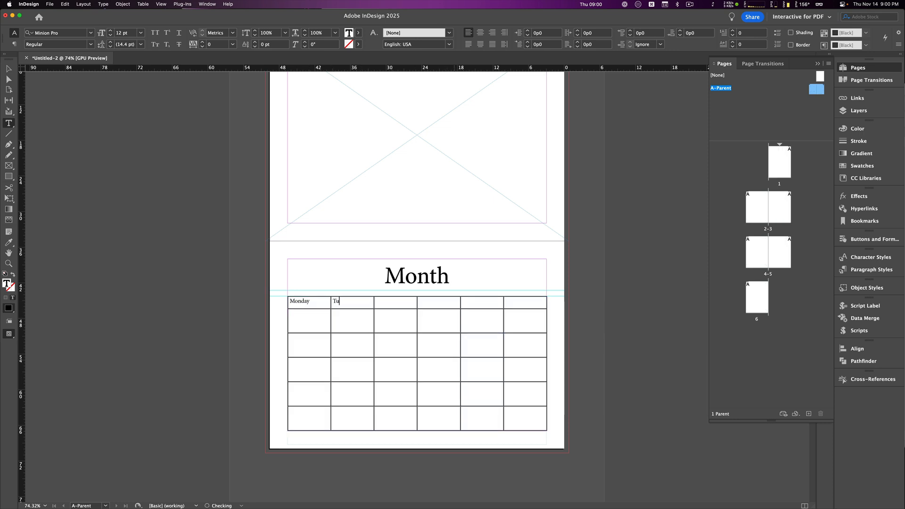
text(es)
key(Tab)
text(Wed)
key(Tab)
text(Thurs)
key(Tab)
text(Fri)
key(Tab)
text(Satur)
- Insert one column to the right of the table's last column
click(544, 295)
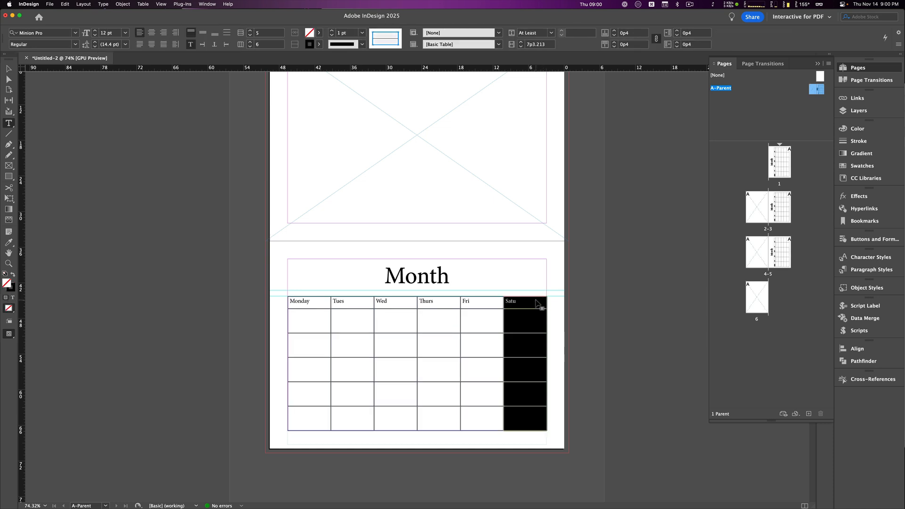
right_click(536, 303)
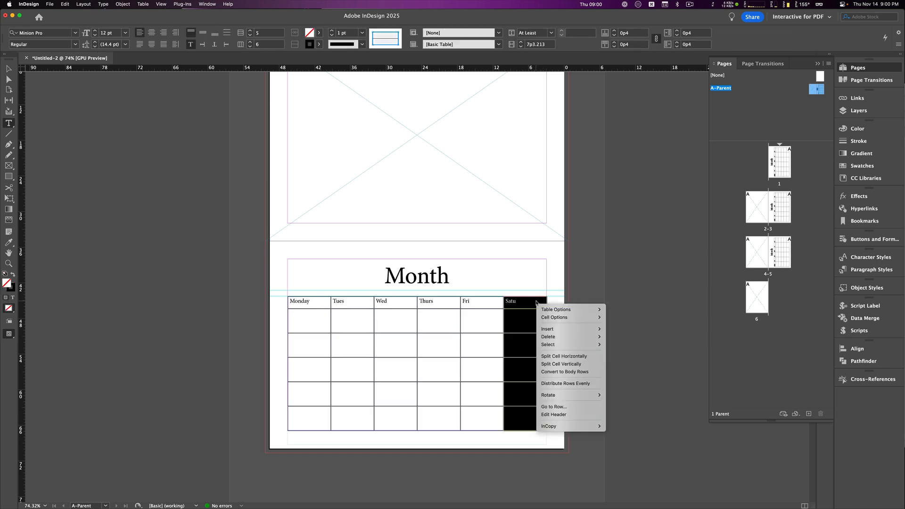
mouse_move(547, 329)
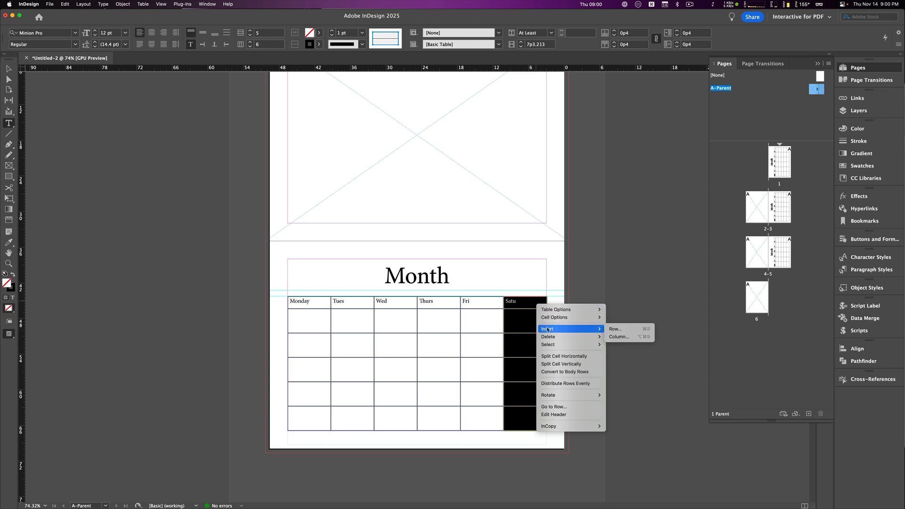
click(619, 336)
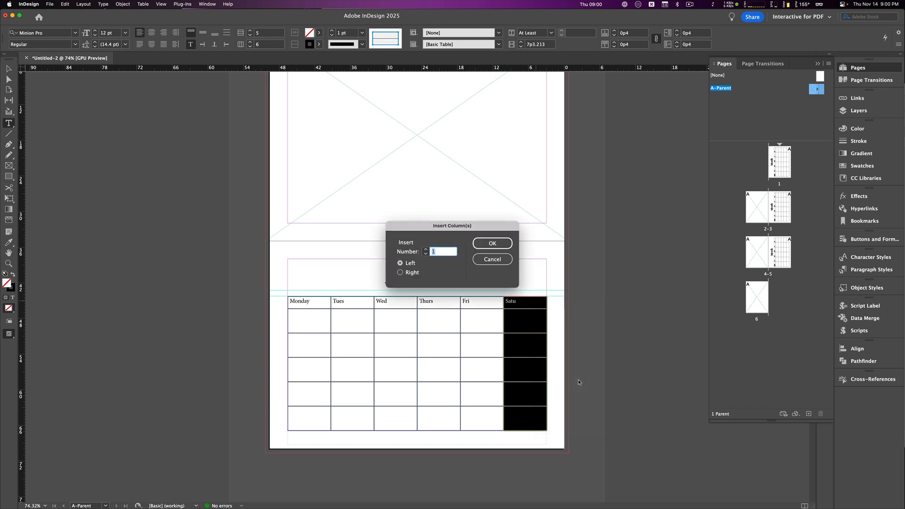
click(401, 273)
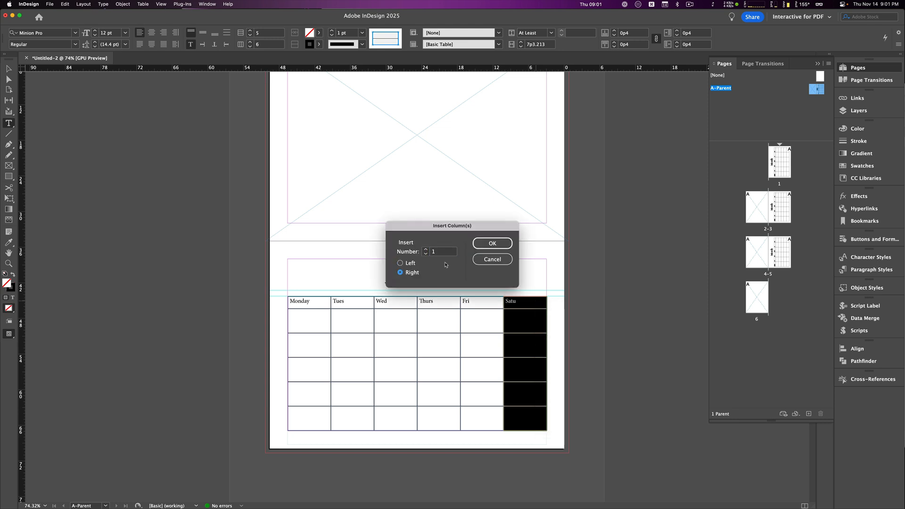
click(492, 243)
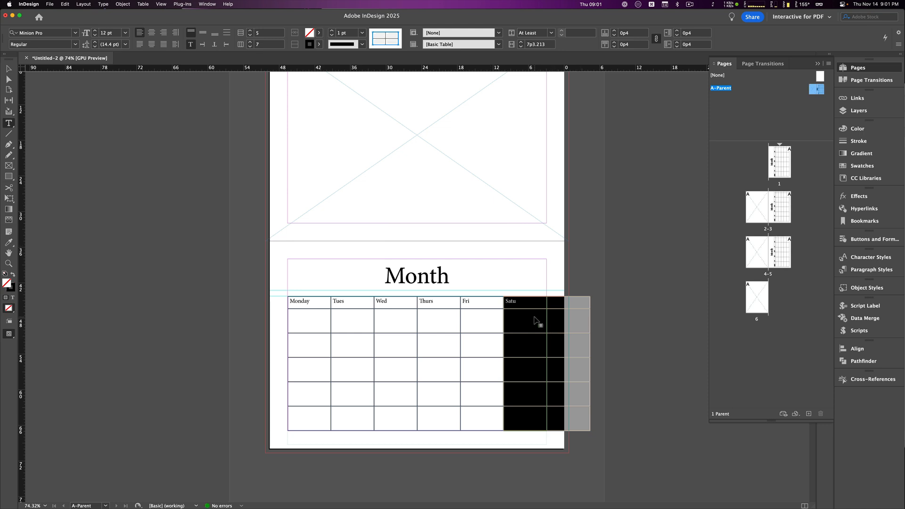
- Narrow the "Fri" and "Satu" columns so the table fits between the margins, and distribute all columns evenly
drag(503, 320, 547, 325)
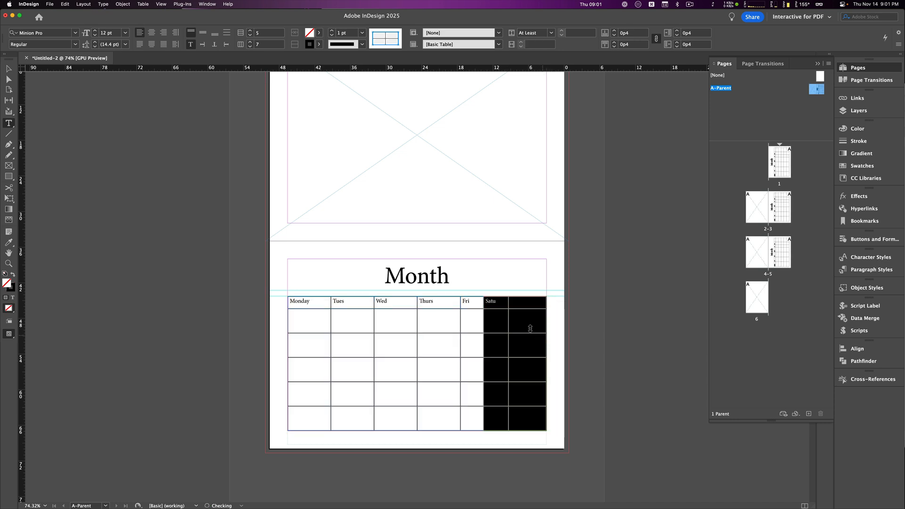
click(289, 298)
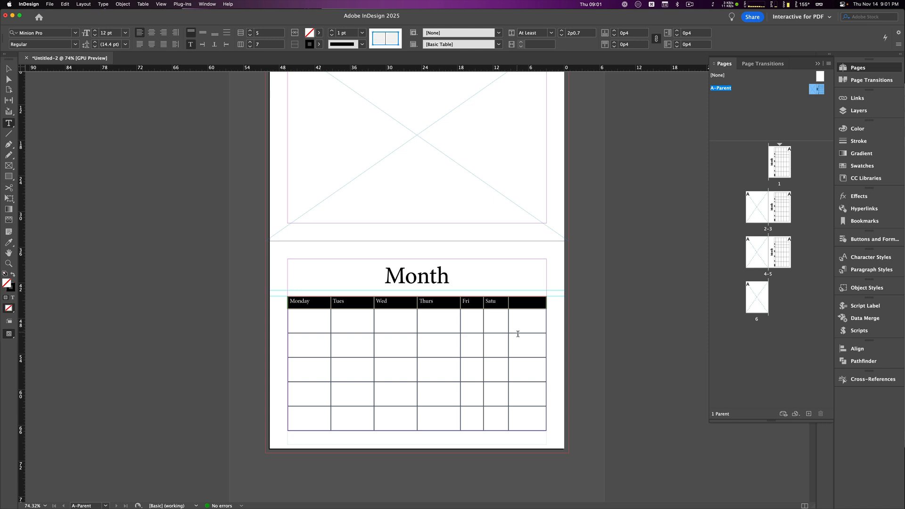
click(286, 295)
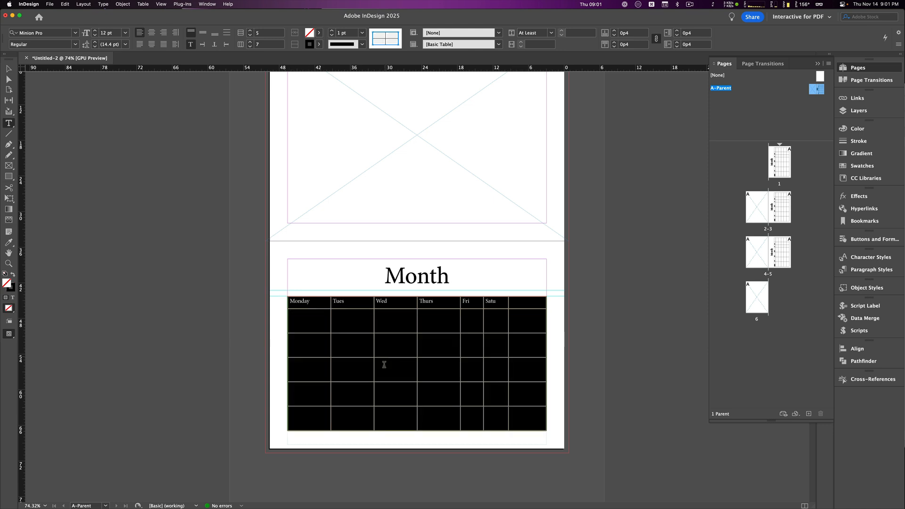
click(143, 4)
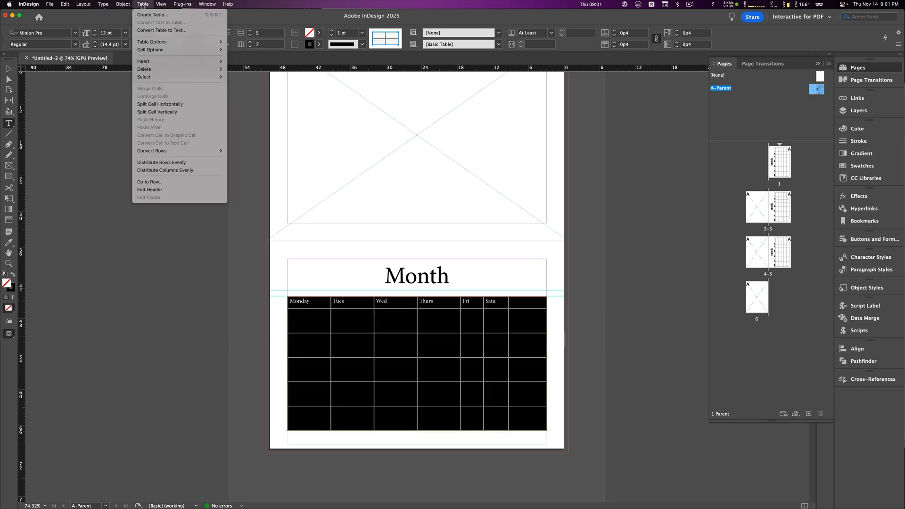
click(143, 171)
click(423, 347)
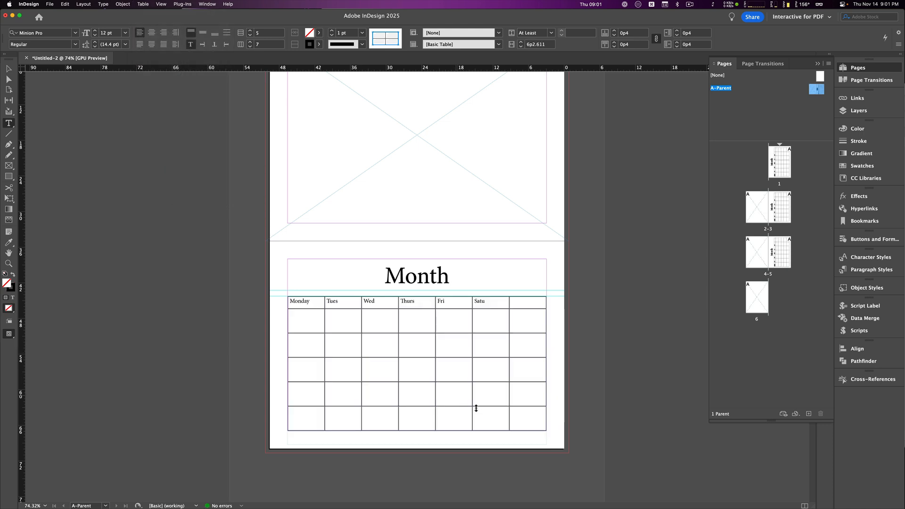
- Shorten the "Satu" heading to "Sat", enter "Sun" in the last header cell, and deselect the table frame
click(512, 300)
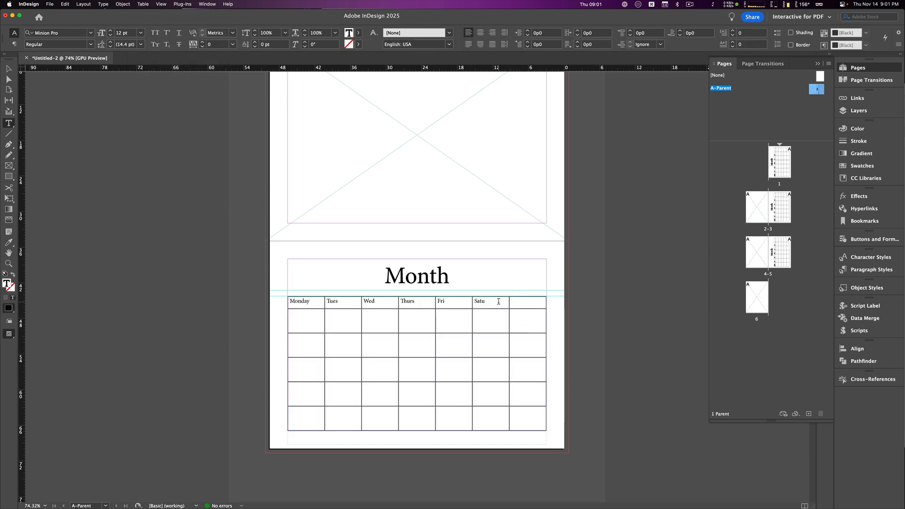
key(BackSpace)
click(531, 305)
text(Sun)
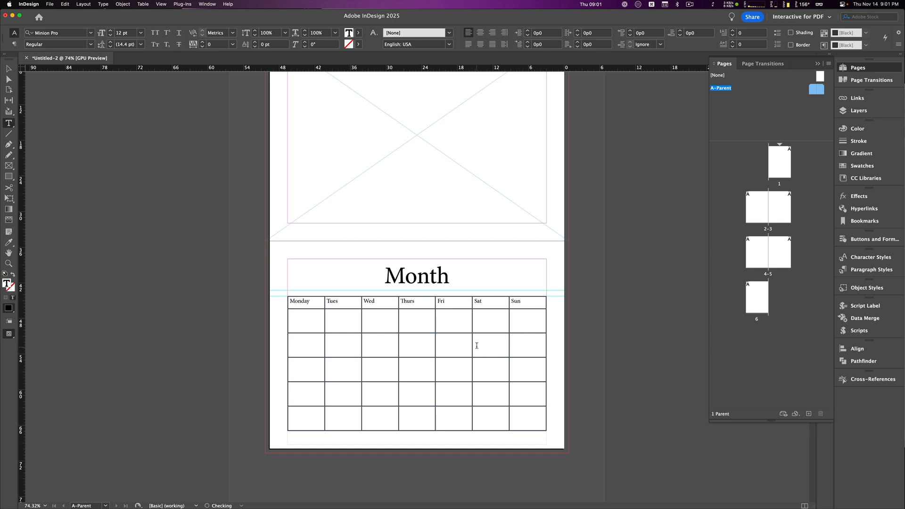
click(477, 345)
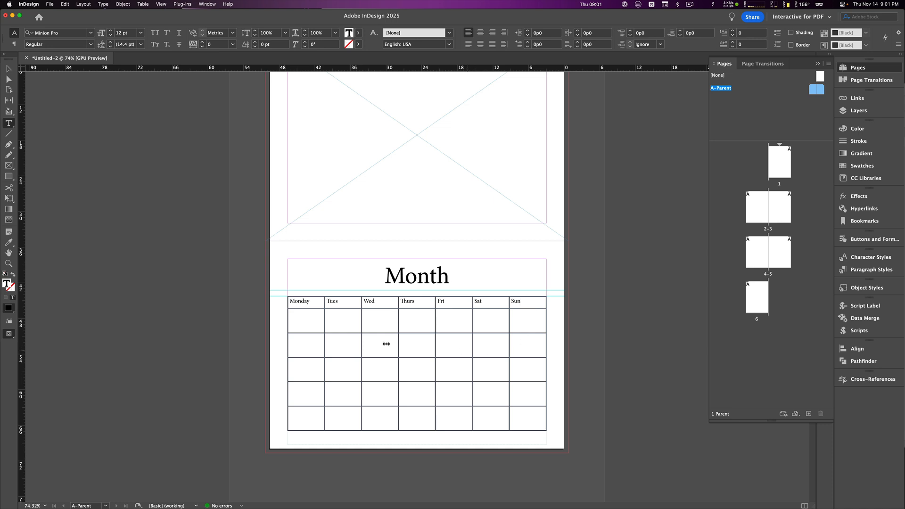
click(312, 319)
key(Escape)
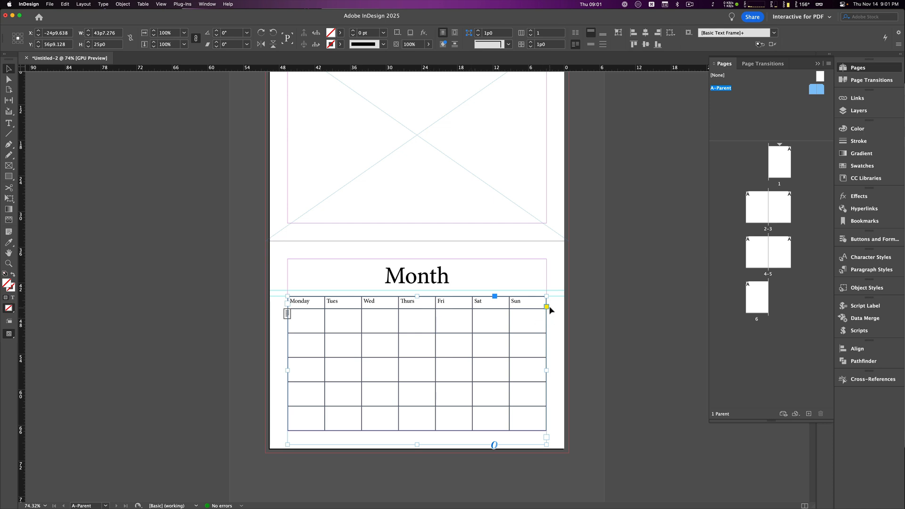
click(642, 288)
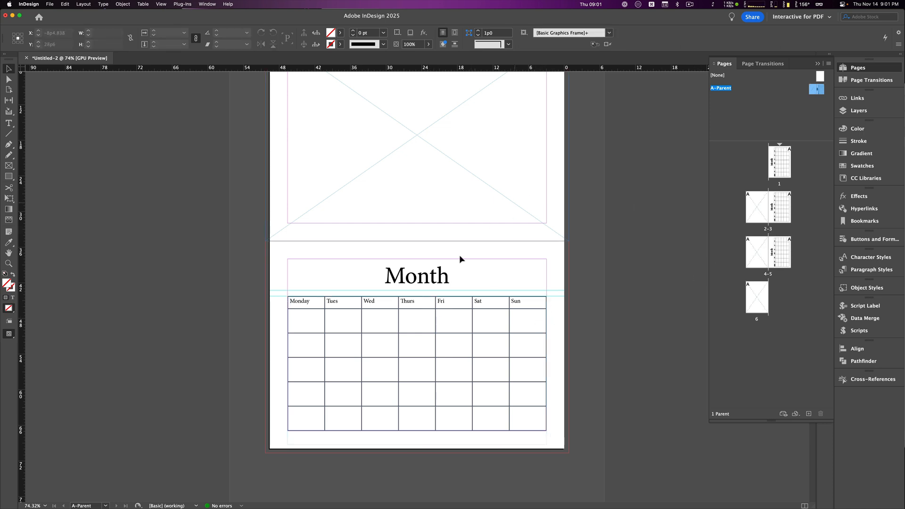
- Check the parent layout on document spreads 2-3 and 4-5, and return to A-Parent
double_click(769, 230)
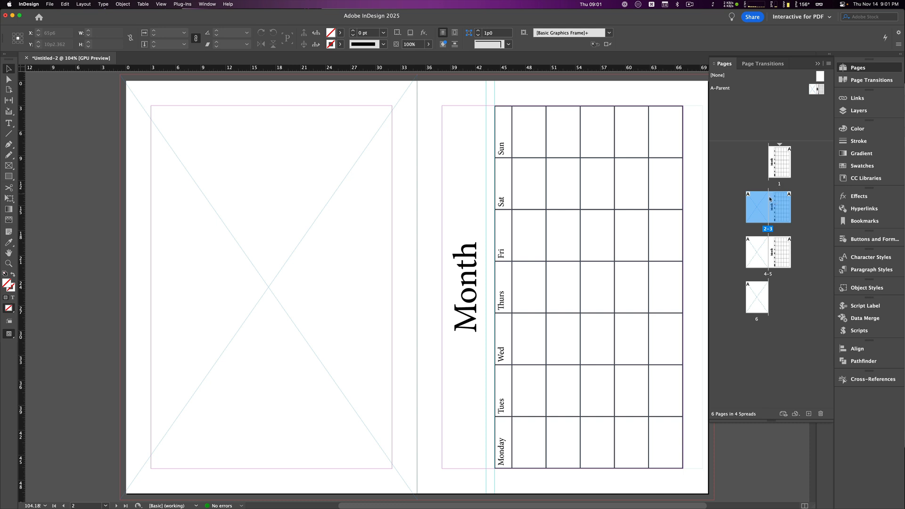
double_click(777, 251)
double_click(774, 214)
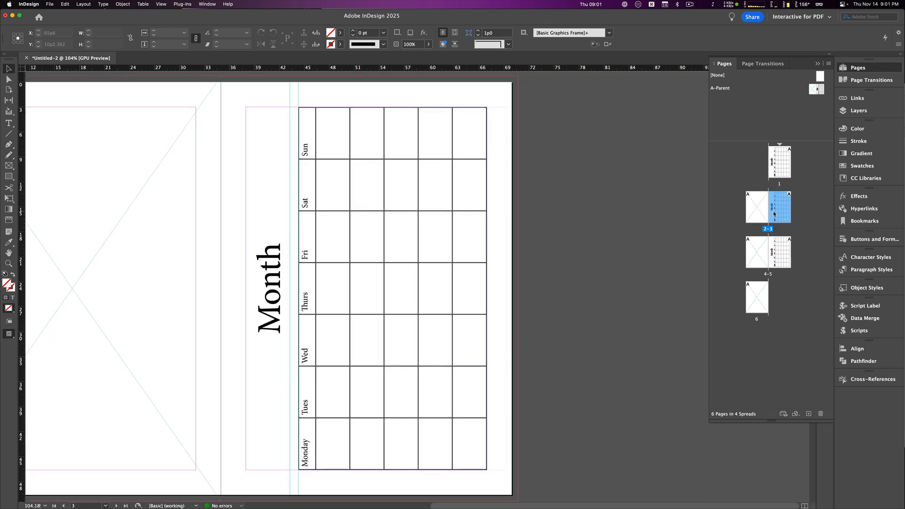
double_click(724, 89)
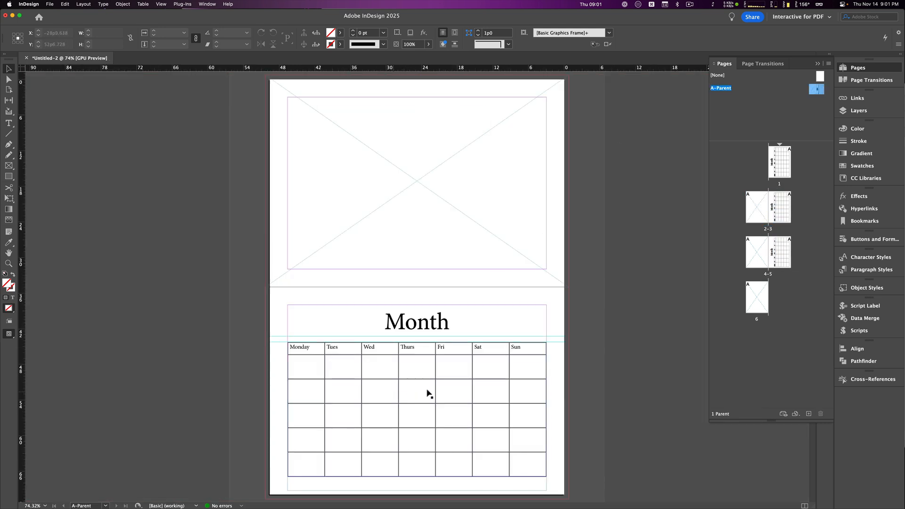
- Create a paragraph style named "Month Name" from the "Month" title text and apply it to the selection
double_click(427, 331)
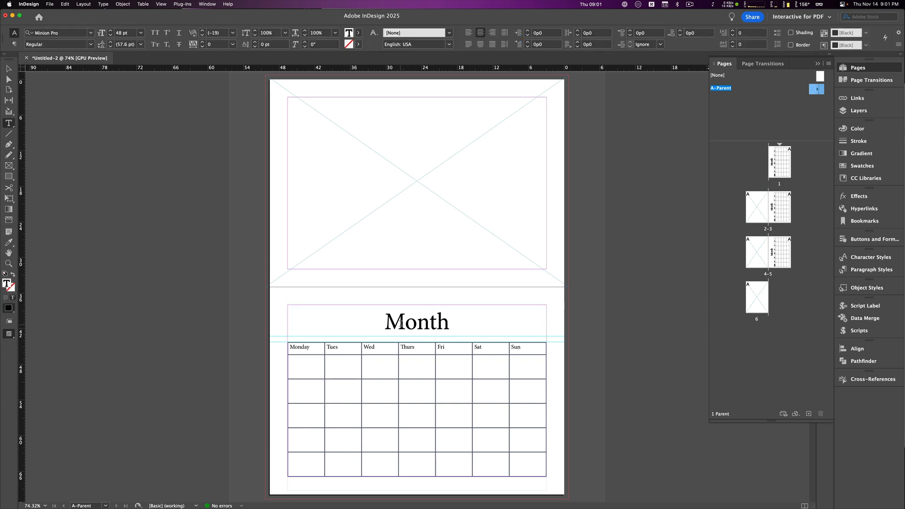
double_click(417, 323)
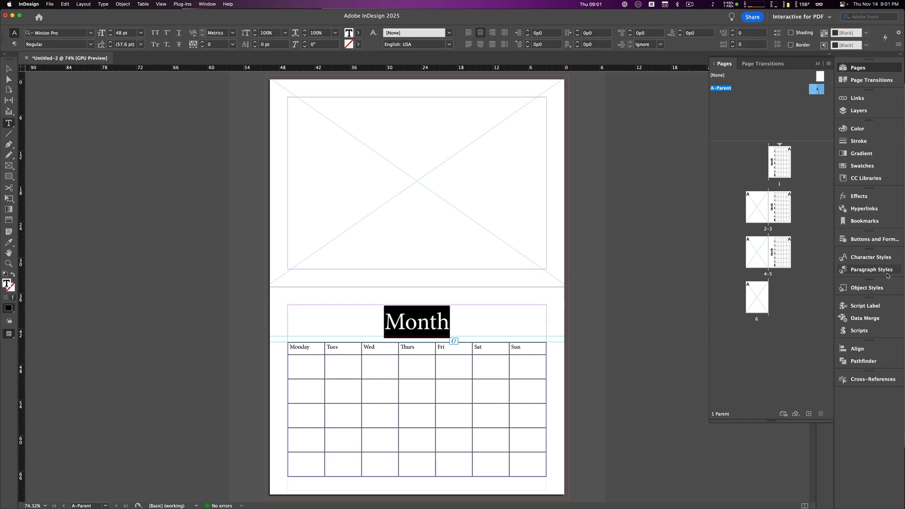
click(872, 269)
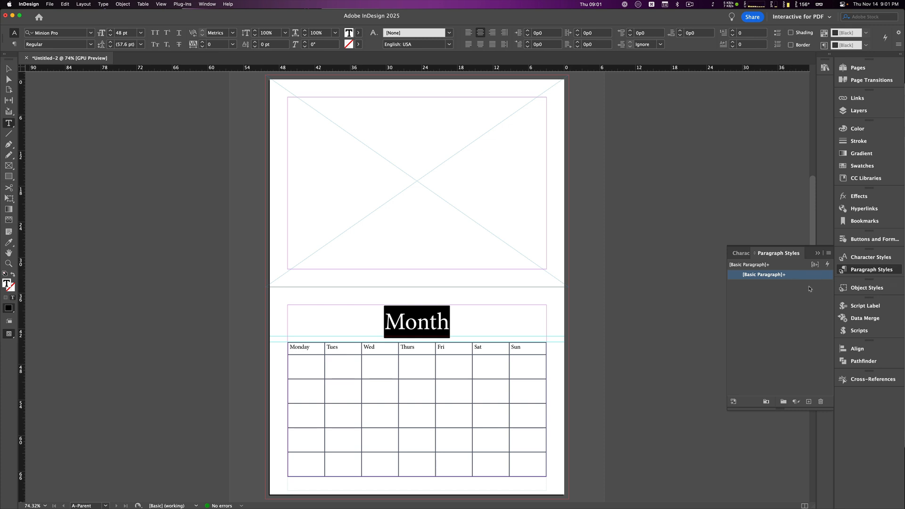
alt+click(796, 402)
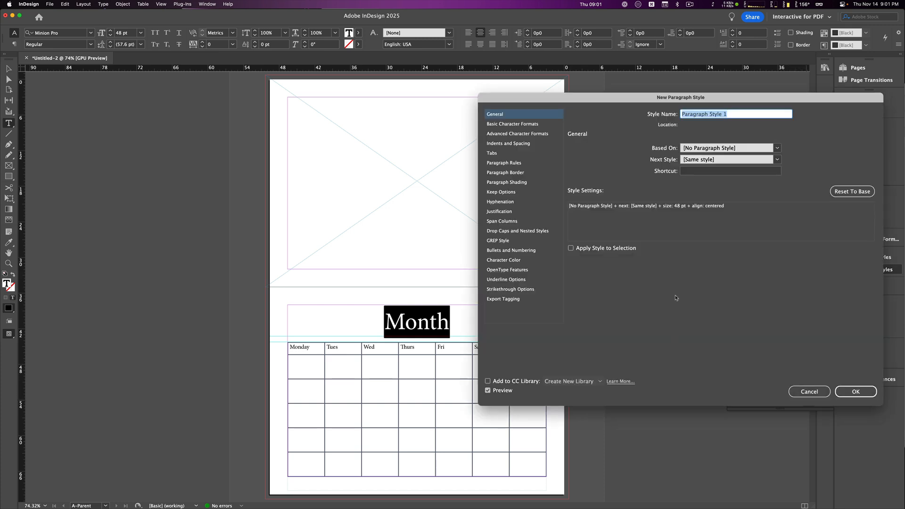
text(Month Name)
click(571, 249)
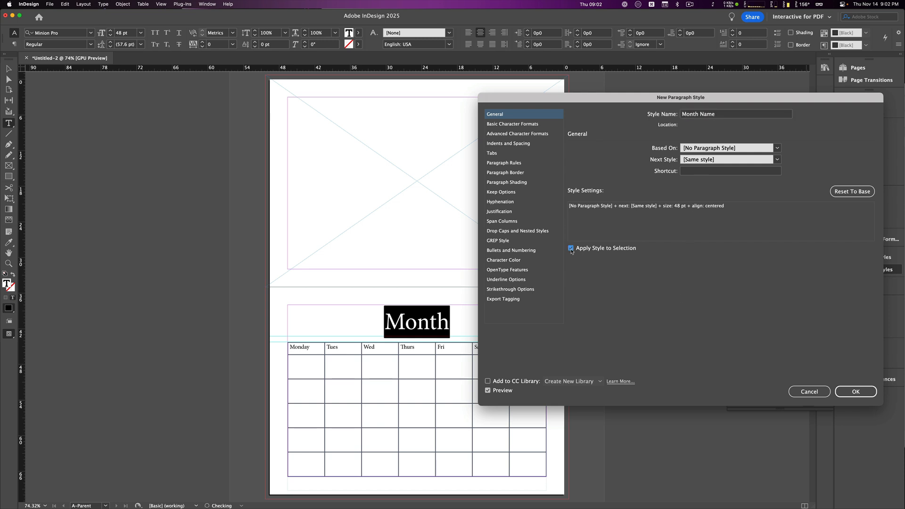
click(855, 392)
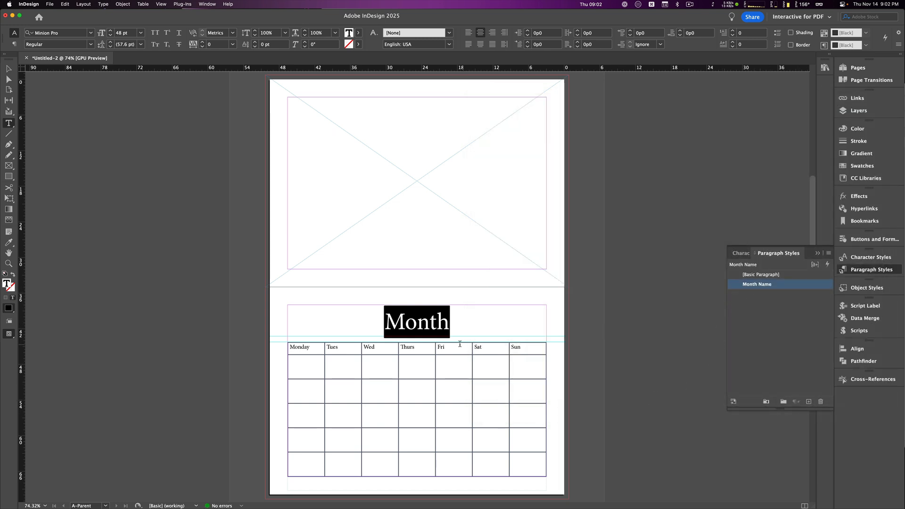
- Delete the "Month" placeholder text from the title frame and deselect the frame
double_click(436, 320)
key(BackSpace)
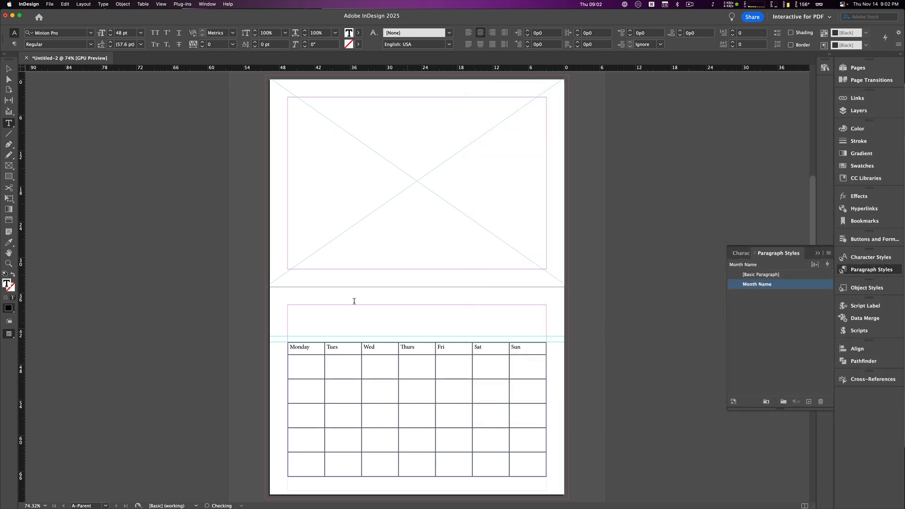
key(Escape)
click(143, 205)
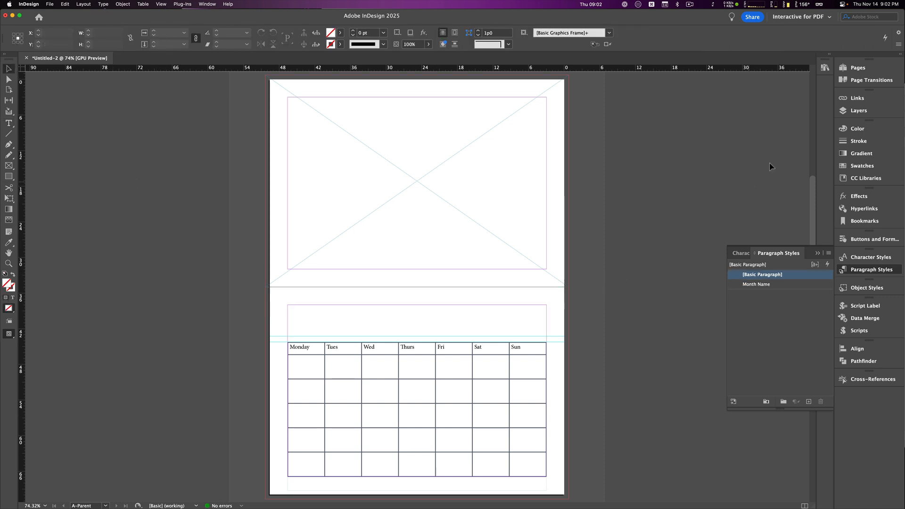
- Check document pages 3 and 5, and on A-Parent shorten the weekday table's text frame to end at the last row
click(857, 67)
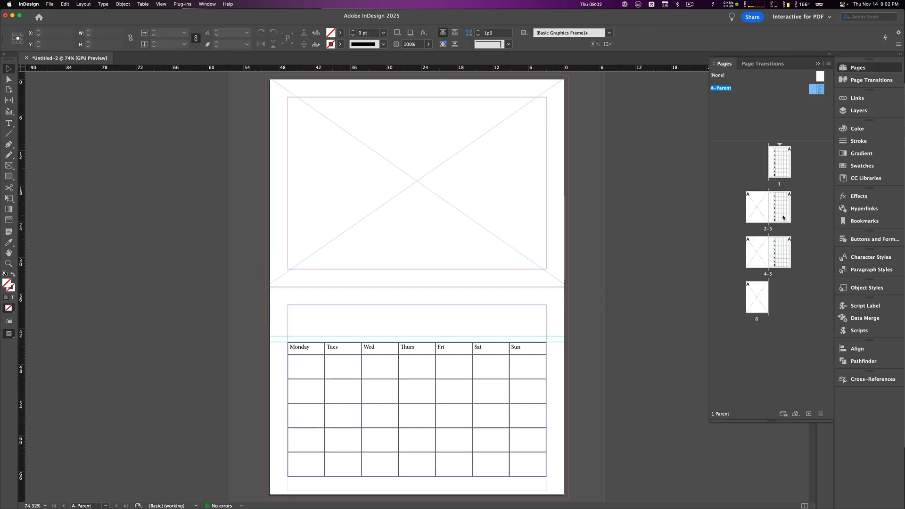
double_click(784, 217)
double_click(775, 251)
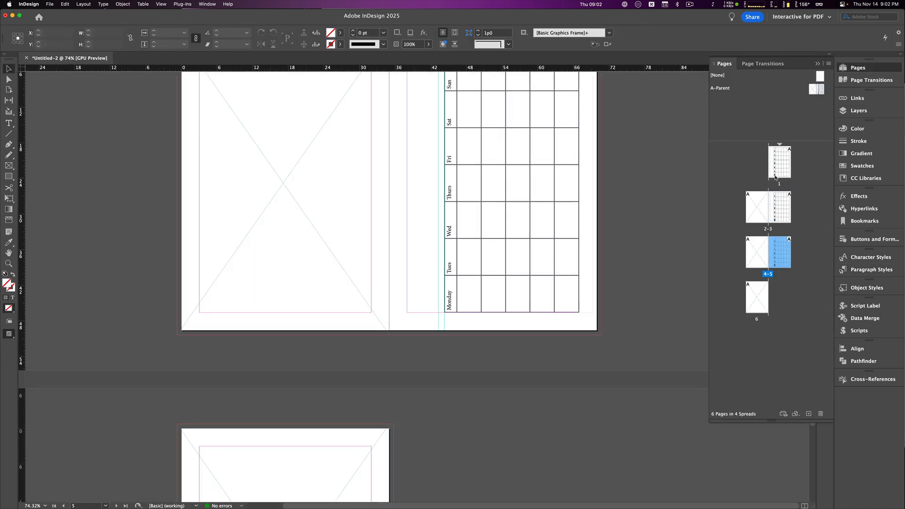
double_click(725, 90)
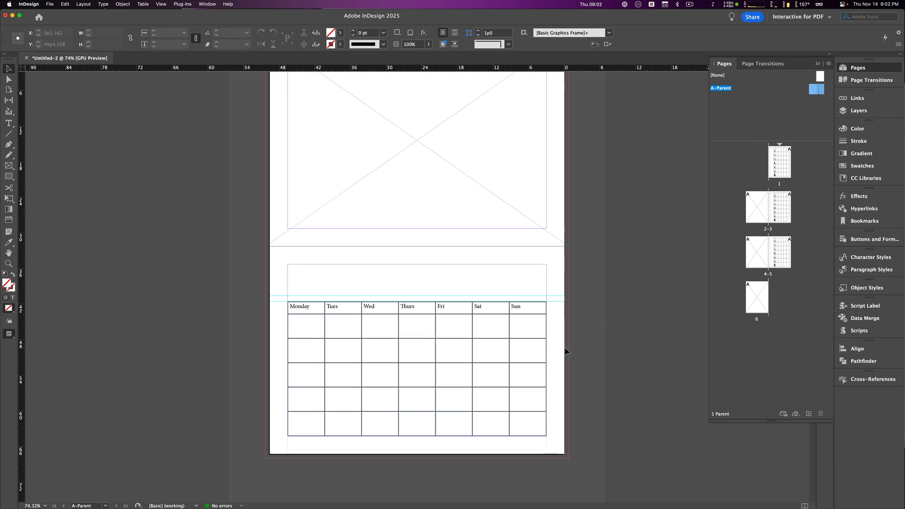
scroll(566, 348, down, 2)
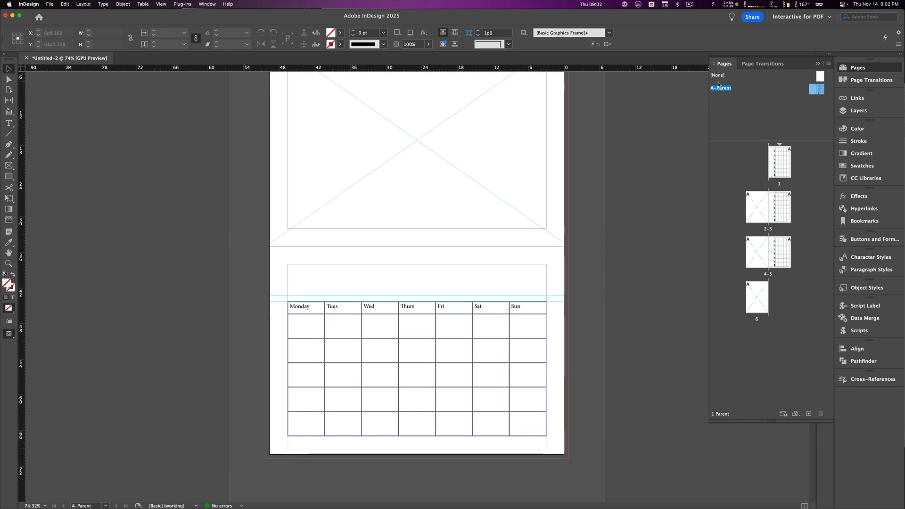
click(500, 447)
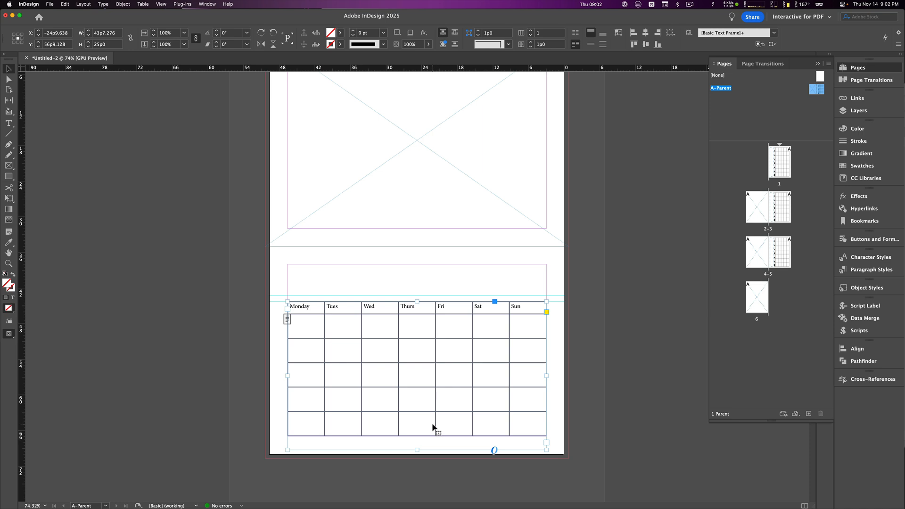
drag(417, 451, 419, 440)
click(470, 453)
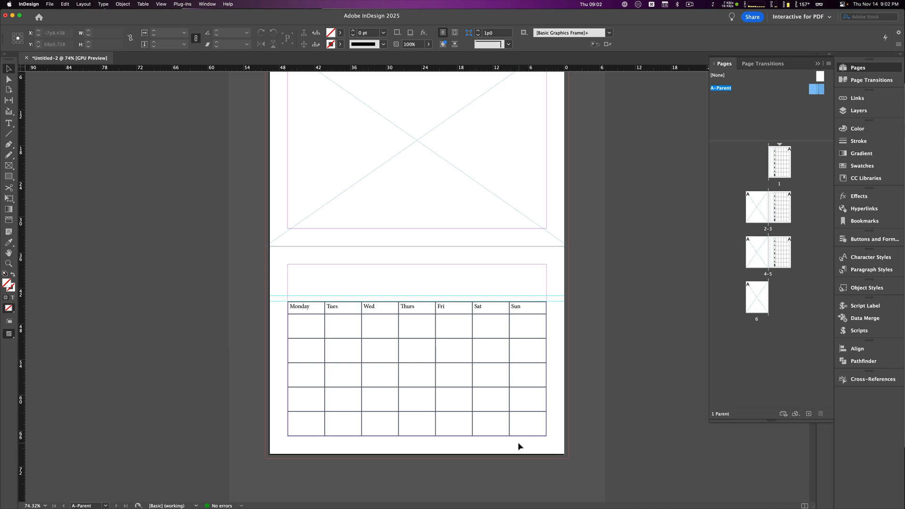
- Add a text frame about 9p10 wide and 1p4 high below the table's right end and insert the © glyph in it
key(t)
drag(489, 440, 548, 448)
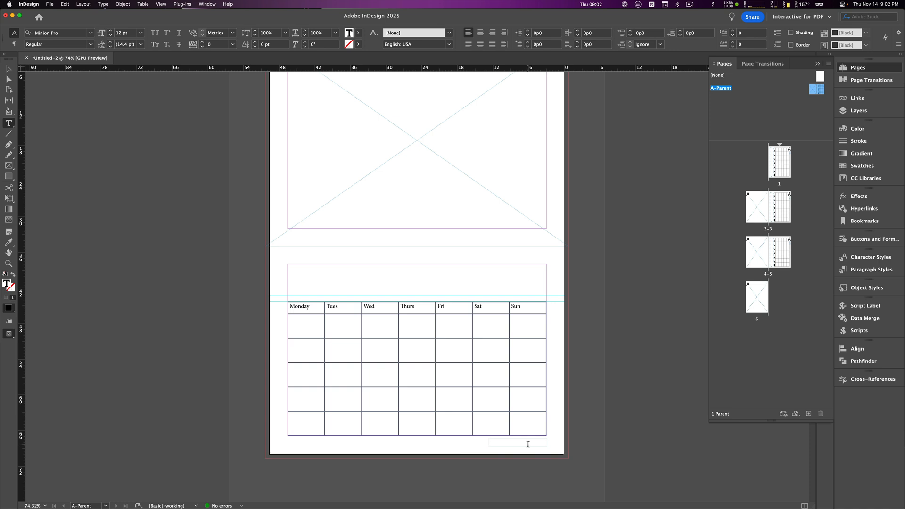
text(a)
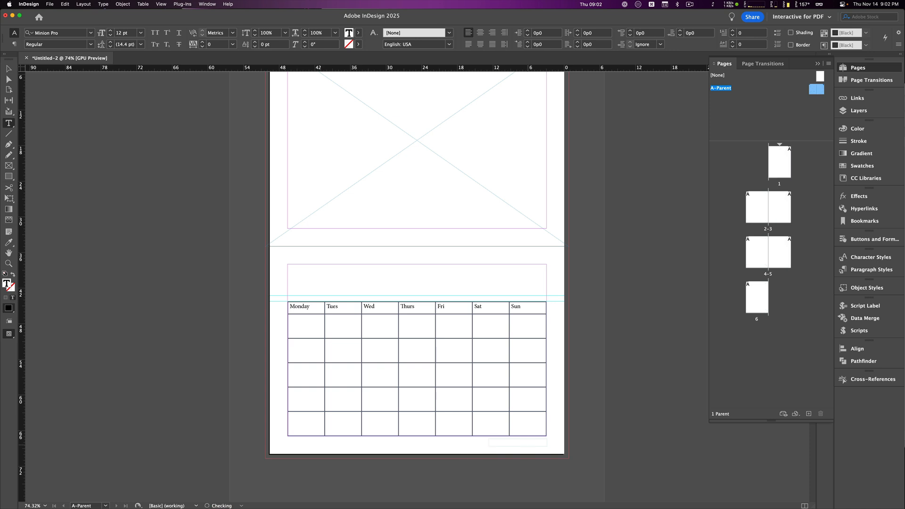
text(ƒ)
click(104, 4)
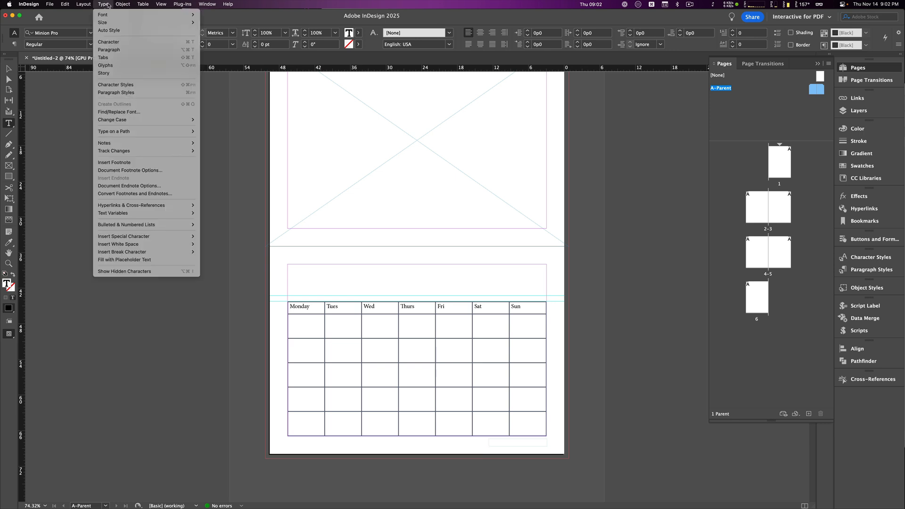
click(110, 66)
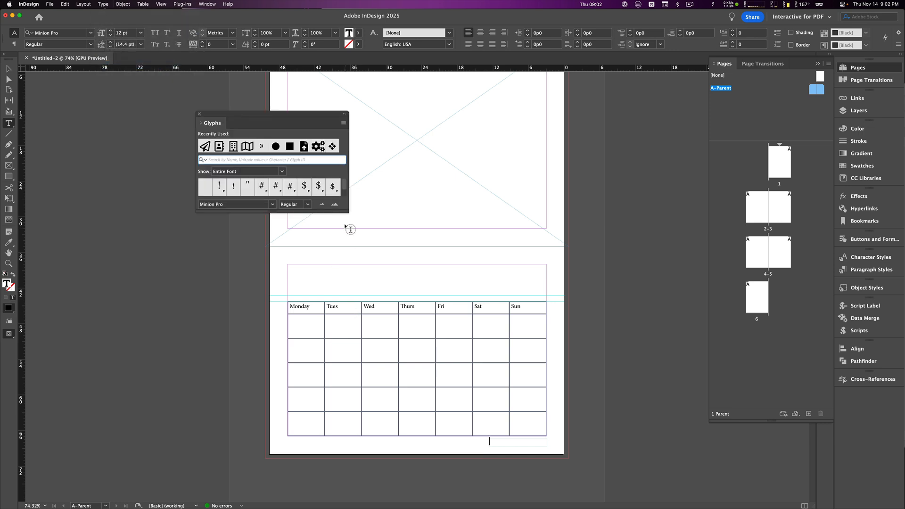
drag(350, 235, 372, 356)
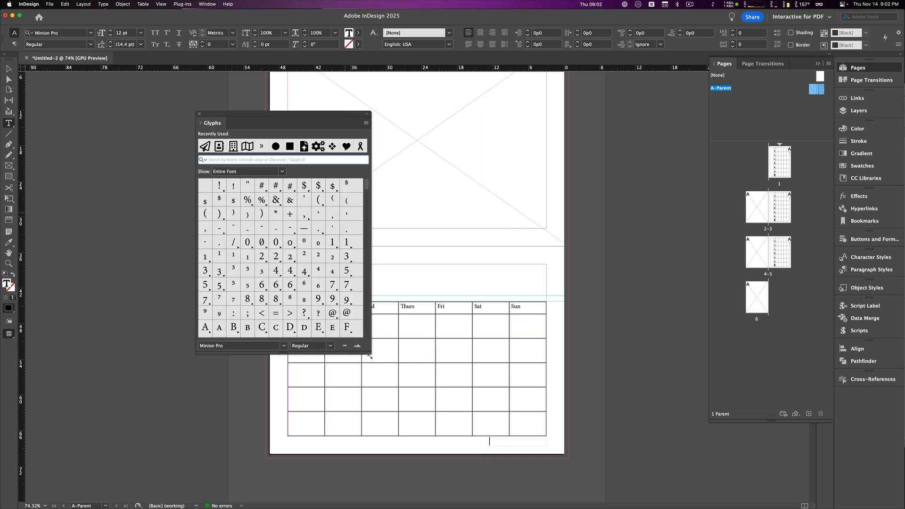
scroll(343, 312, down, 5)
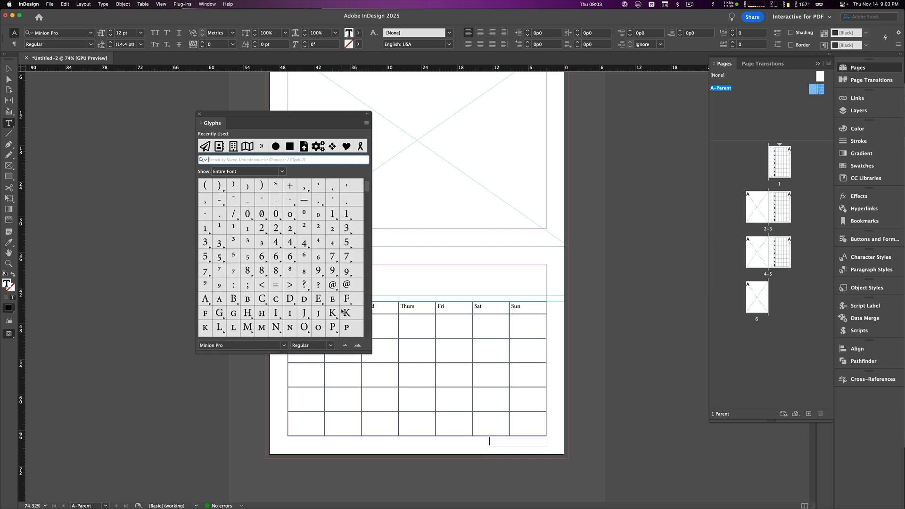
scroll(343, 312, down, 8)
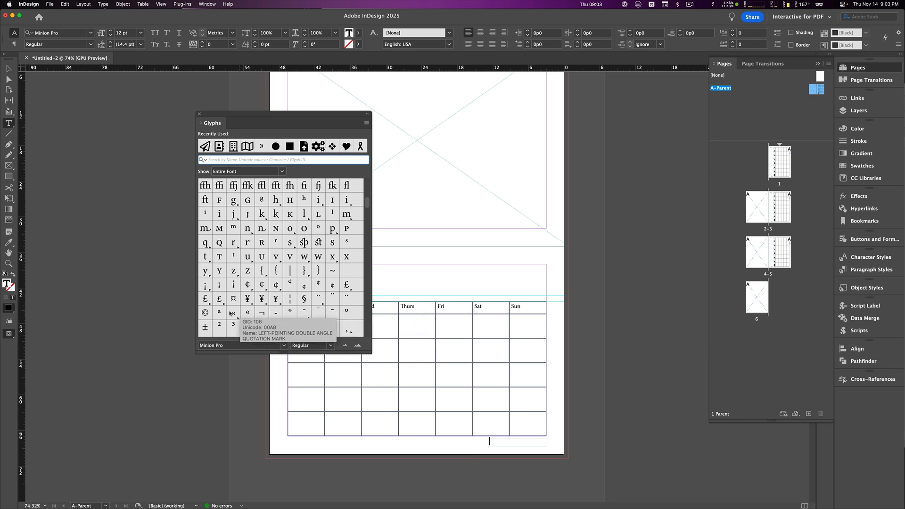
double_click(205, 313)
click(495, 441)
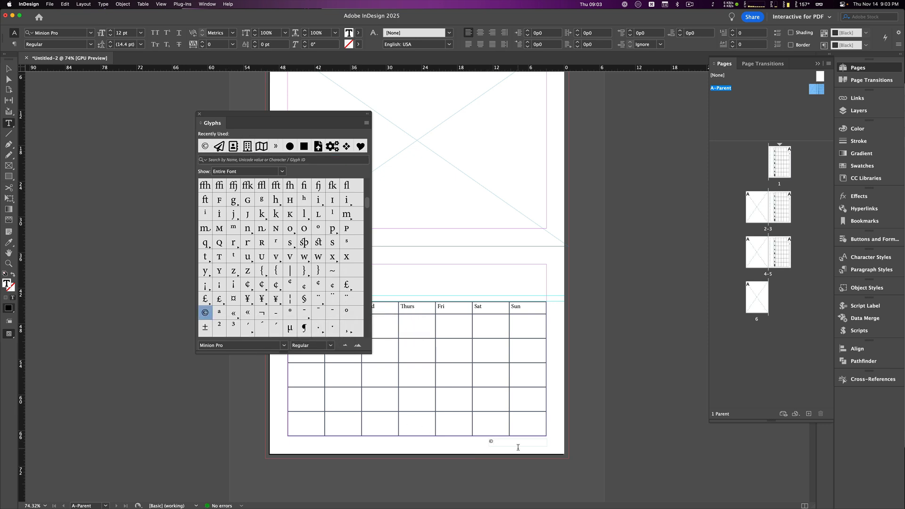
- Complete the copyright line as "©2025 Vacation", close the glyph list and deselect the frame
text(Vaa)
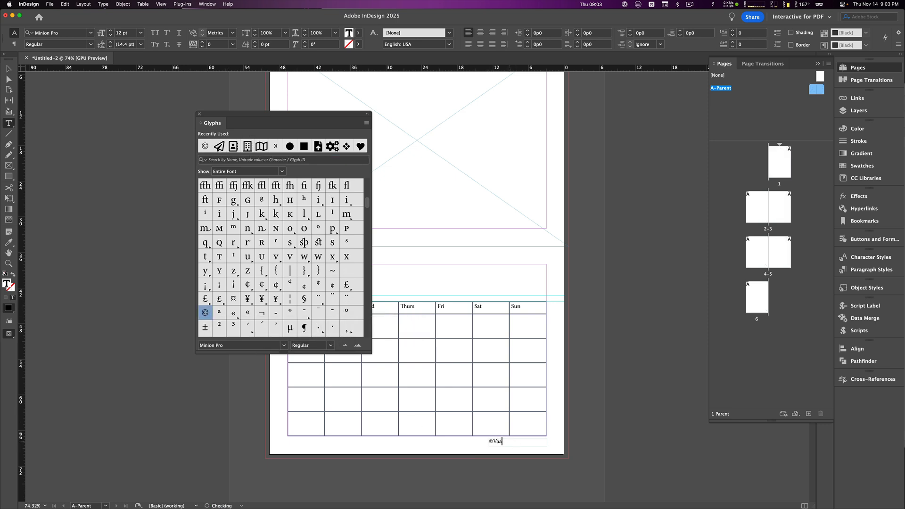
text(catrion)
key(Left)
key(Left)
key(Left)
key(Left)
key(Left)
key(Left)
text(2025)
key(Escape)
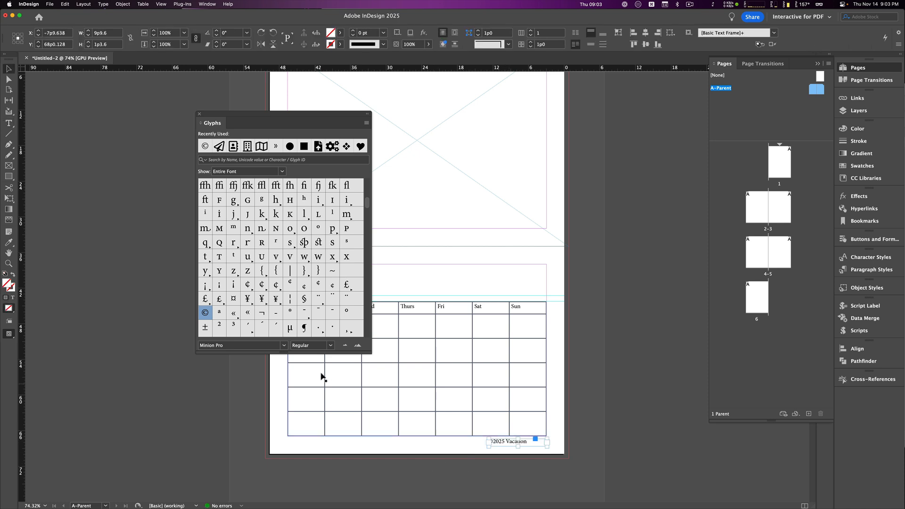
click(200, 114)
click(171, 174)
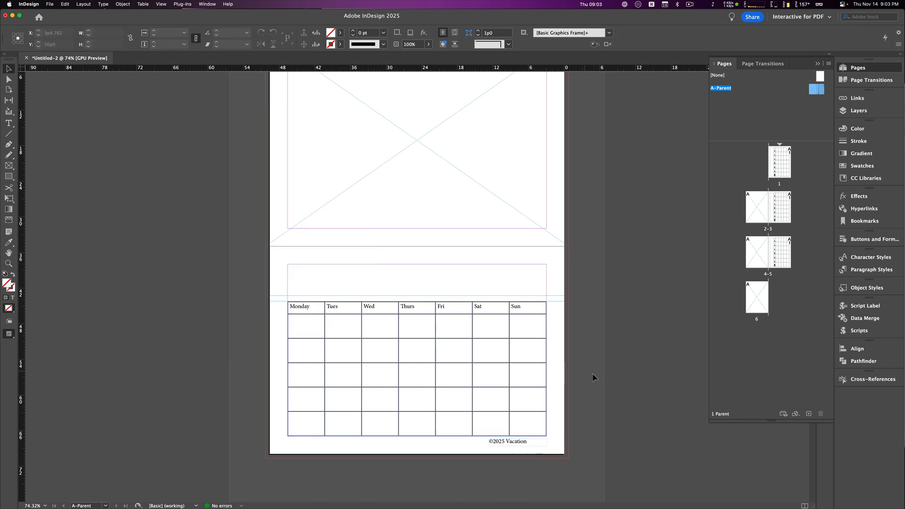
- Right-align the "©2025 Vacation" text in its frame below the table and deselect it
click(536, 445)
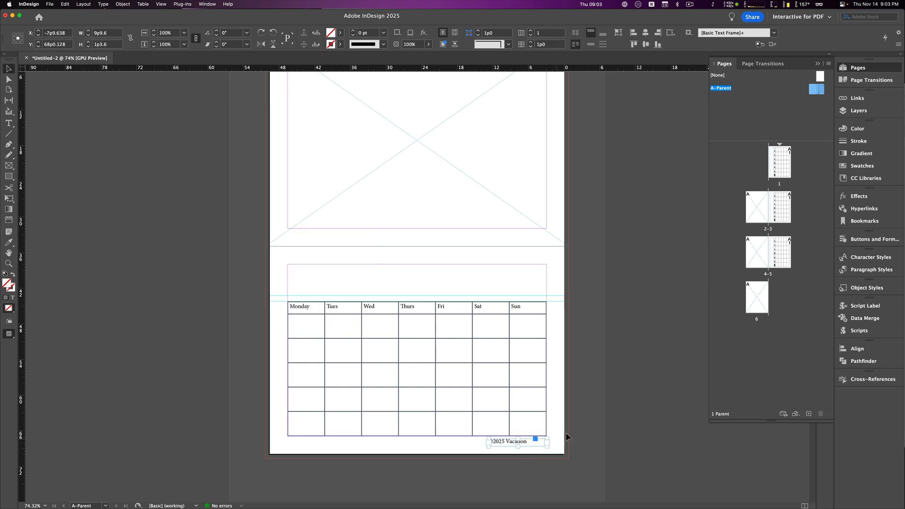
triple_click(524, 441)
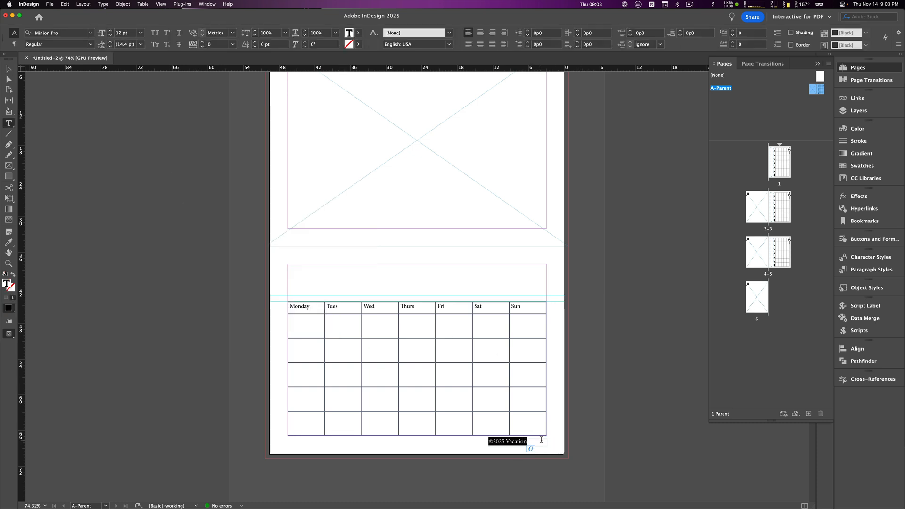
click(14, 44)
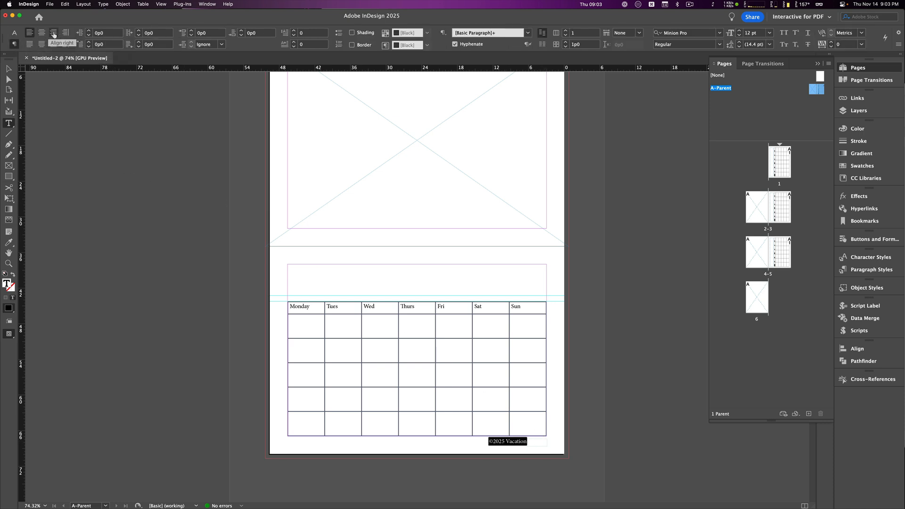
click(53, 32)
click(14, 33)
super+click(145, 194)
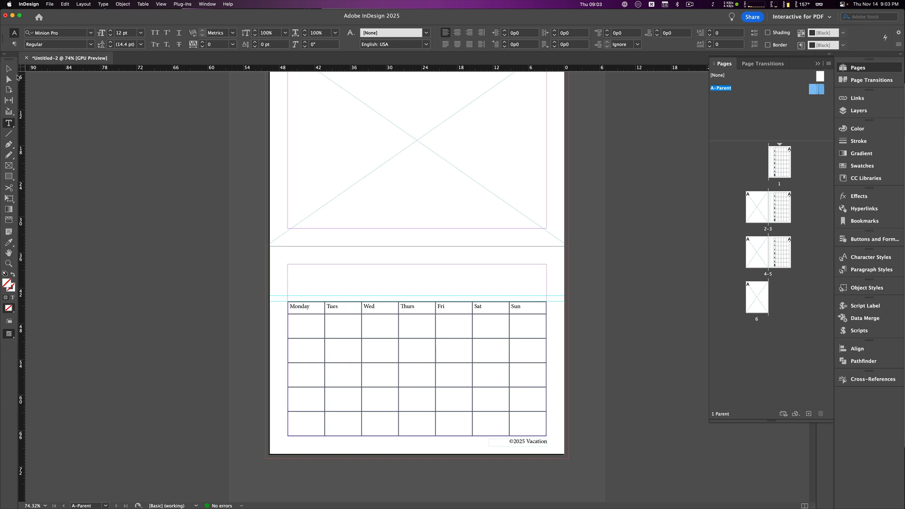
click(8, 69)
scroll(570, 341, up, 2)
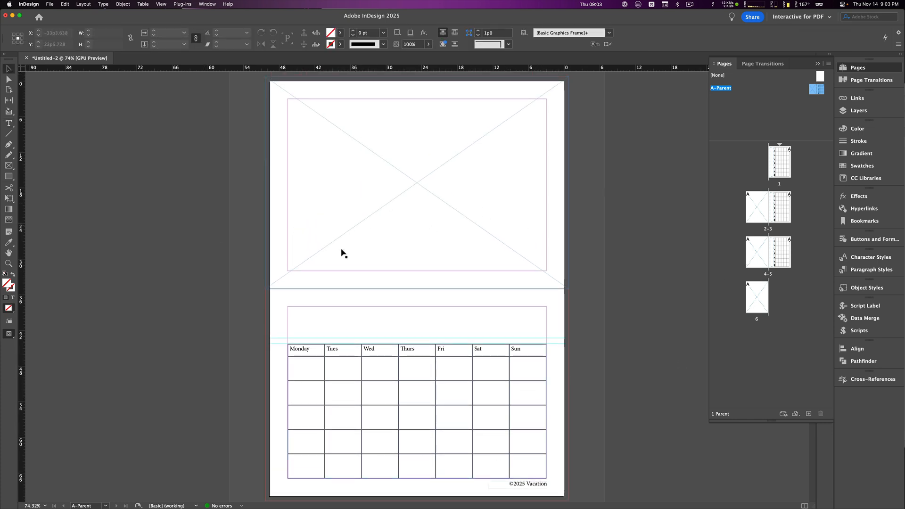
- Open document spread 2-3 and rotate its spread view 90° clockwise
double_click(768, 229)
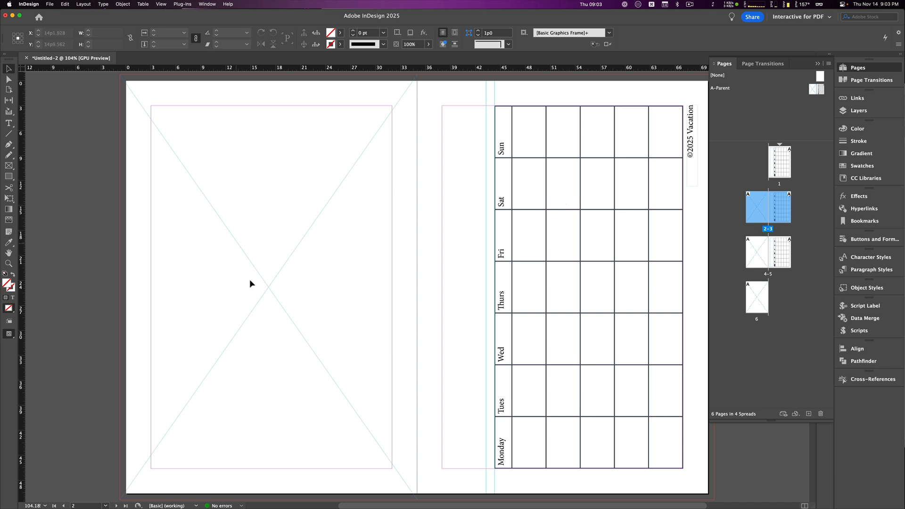
right_click(762, 211)
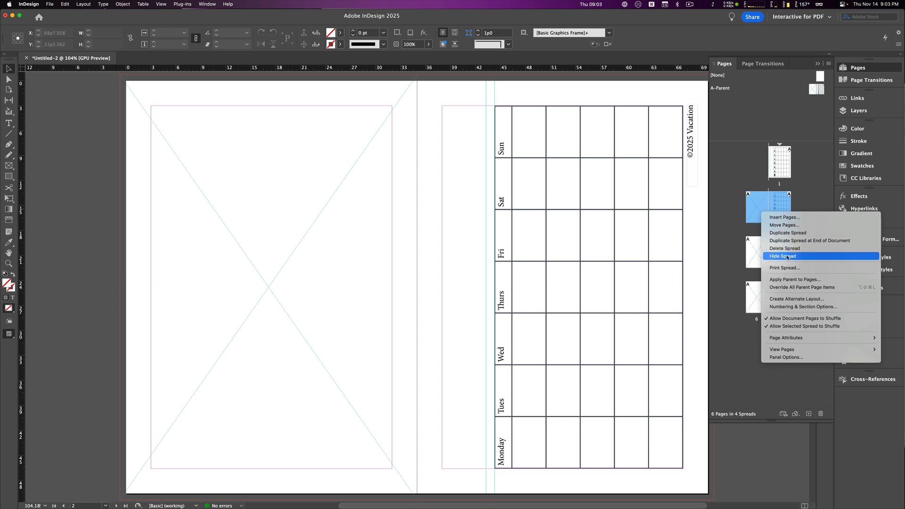
mouse_move(802, 339)
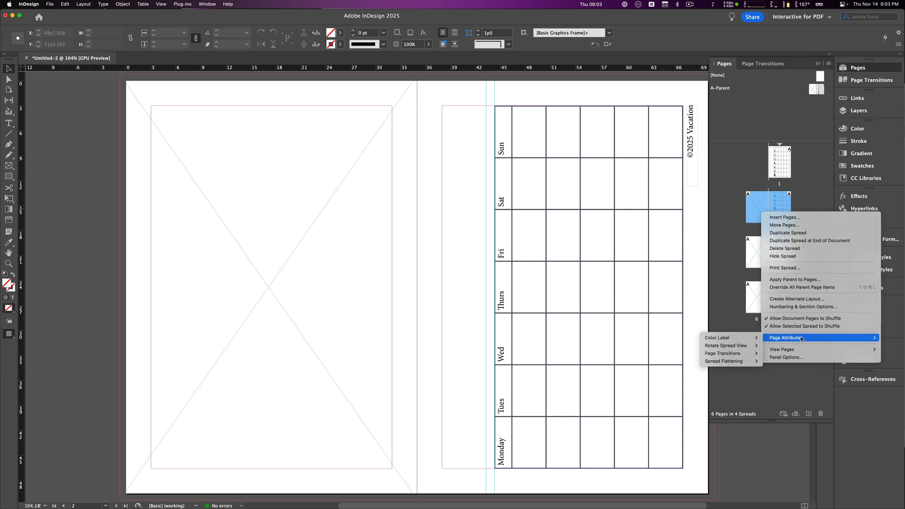
mouse_move(753, 348)
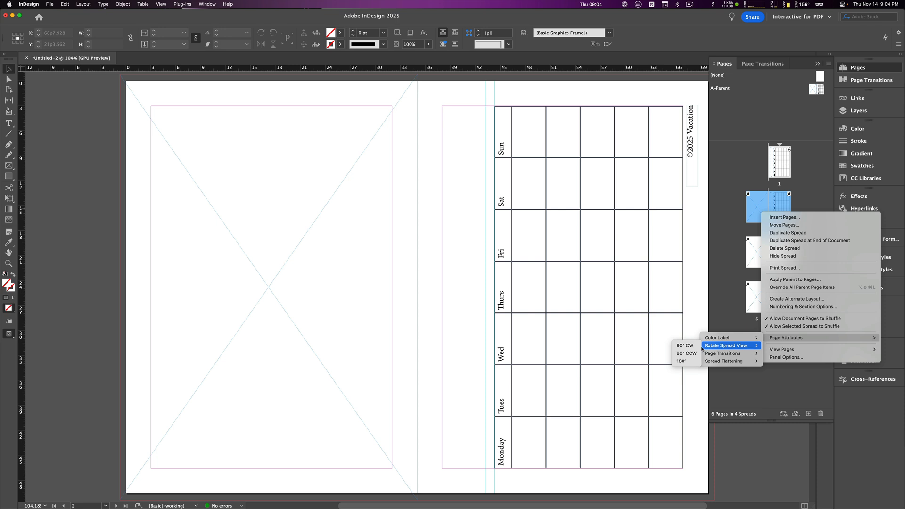
click(685, 345)
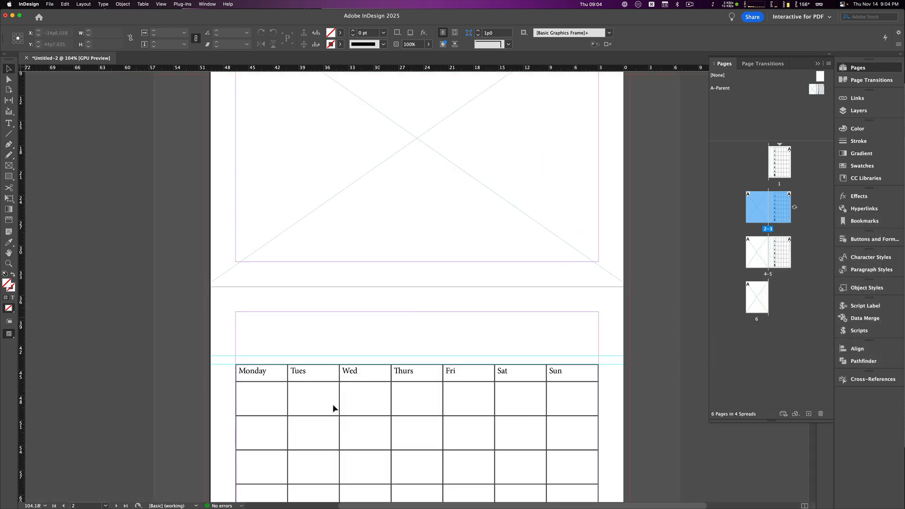
- Rotate the spread view of pages 4-5 by 90° clockwise and compare it with spread 2-3
double_click(769, 273)
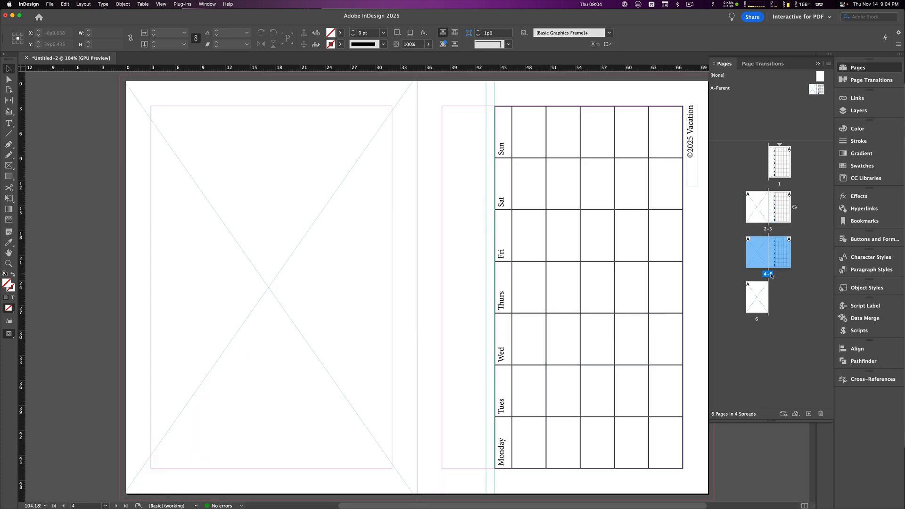
right_click(773, 272)
mouse_move(816, 392)
mouse_move(750, 399)
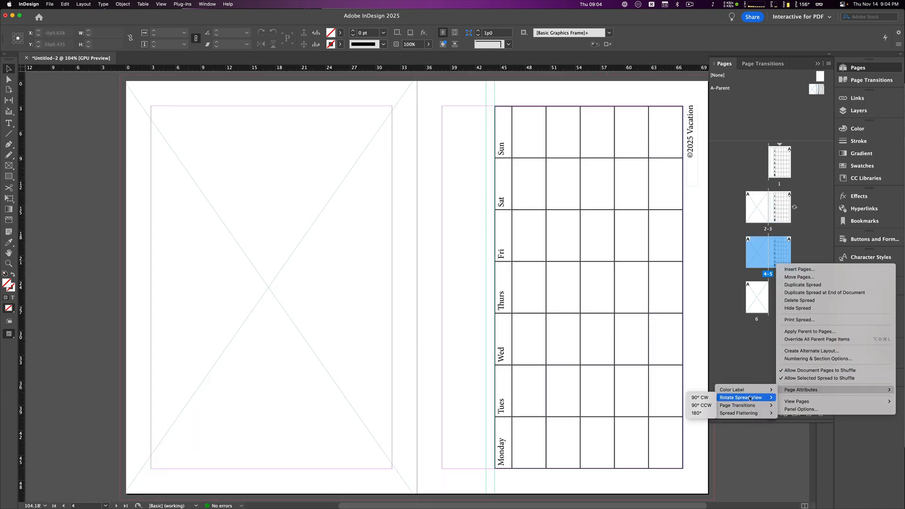
click(701, 397)
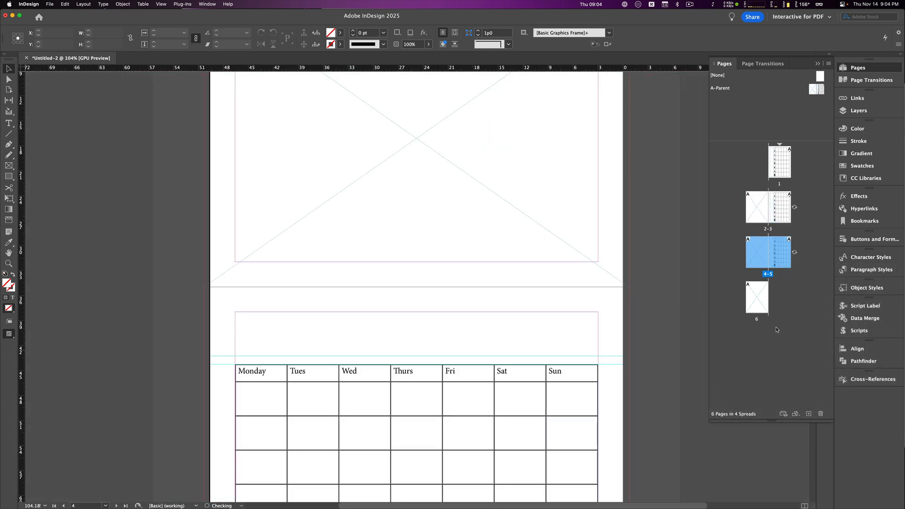
double_click(769, 229)
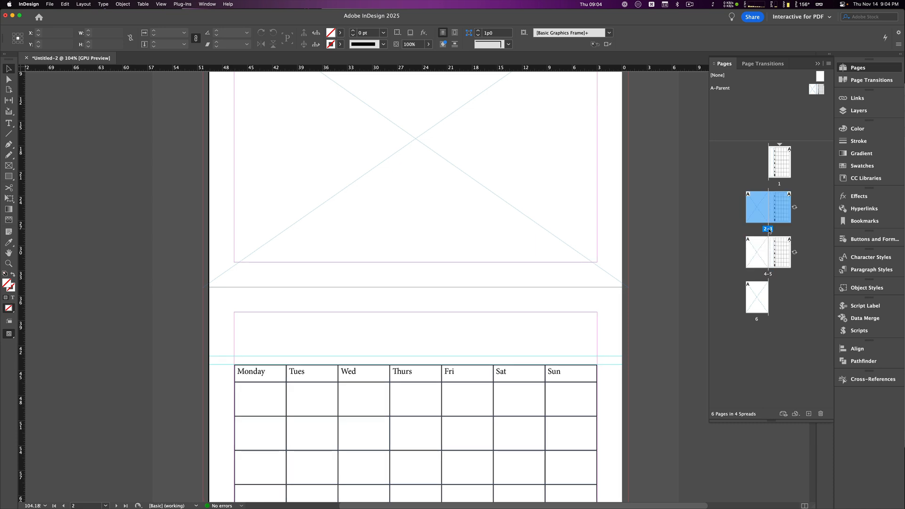
double_click(768, 274)
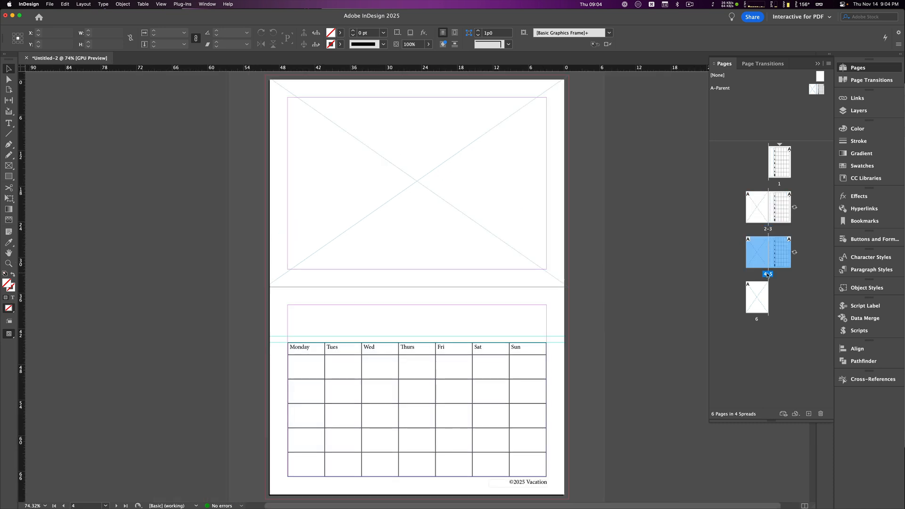
- Open spread 2-3 and load AdobeStock_301243376.jpeg and AdobeStock_360938616.jpeg from Stock Photos Downloads for placing
double_click(769, 229)
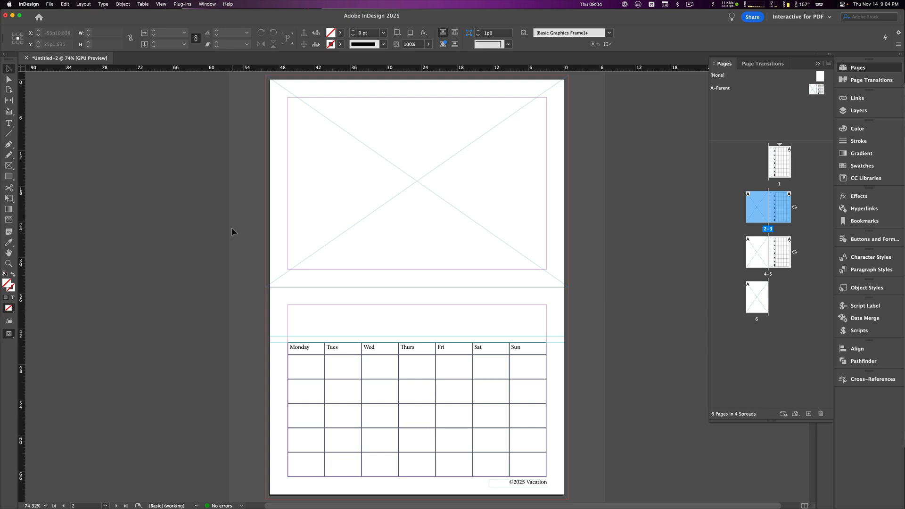
key(super+d)
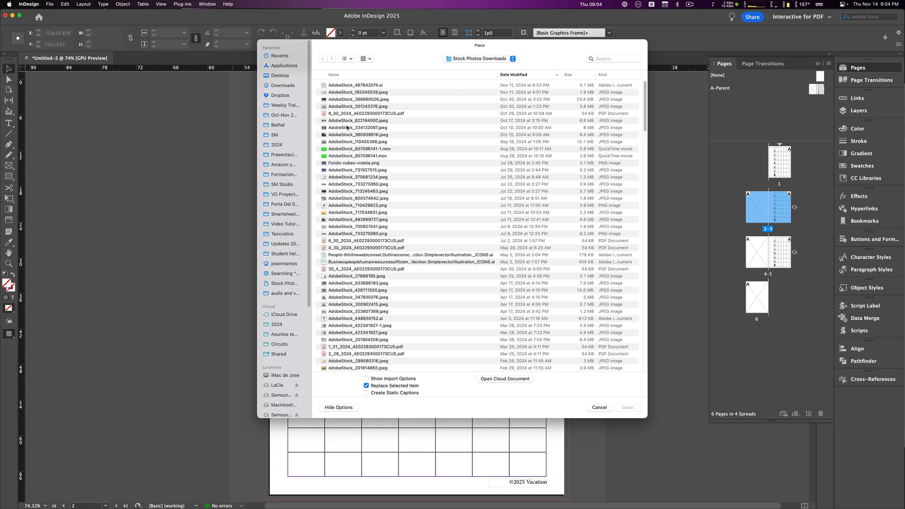
click(349, 107)
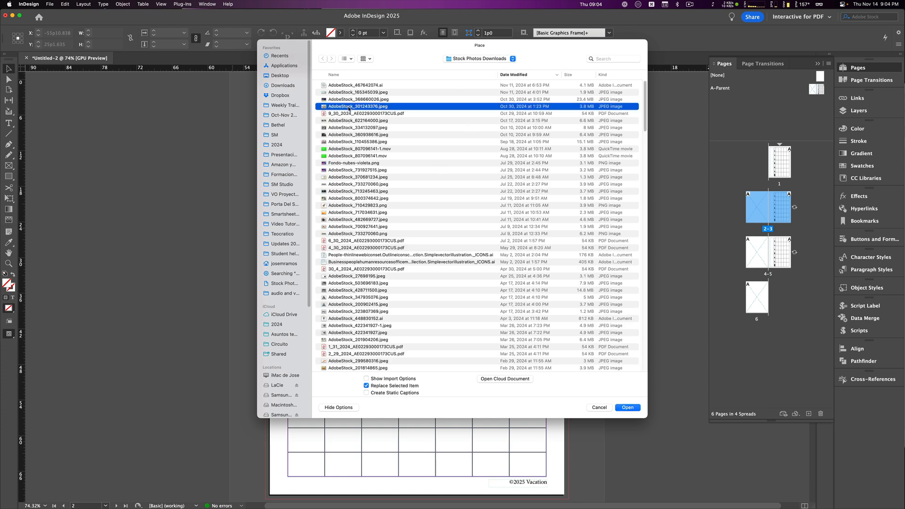
click(347, 136)
key(space)
key(space)
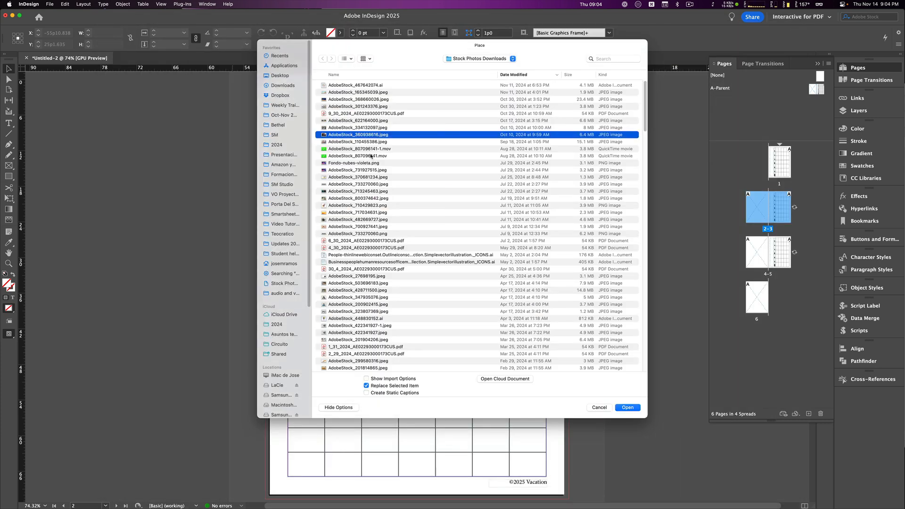
super+click(347, 106)
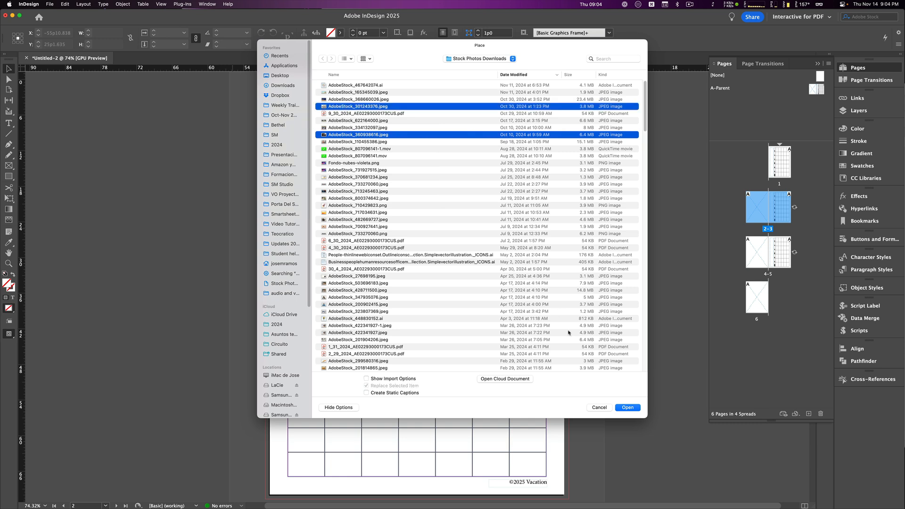
click(628, 407)
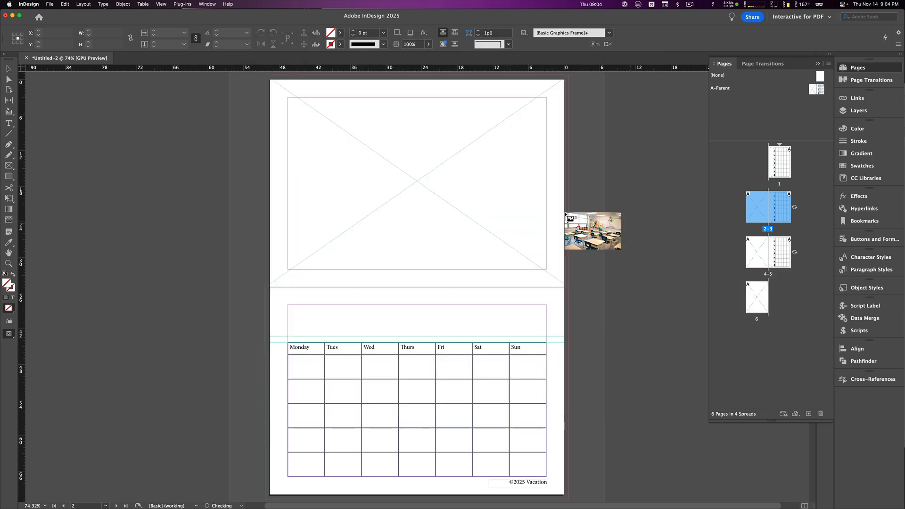
- Place the classroom photo in the image frame on spread 2-3 and the meeting photo in the one on spread 4-5
click(371, 144)
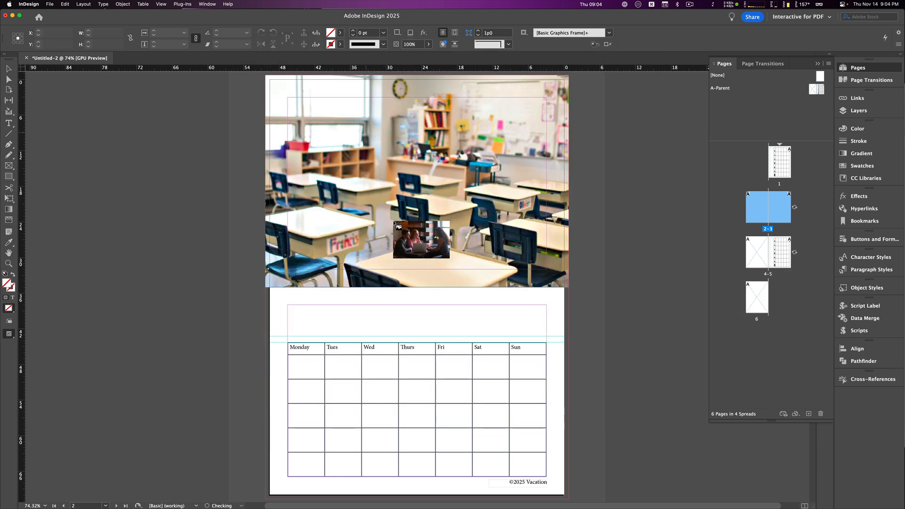
double_click(766, 277)
click(360, 167)
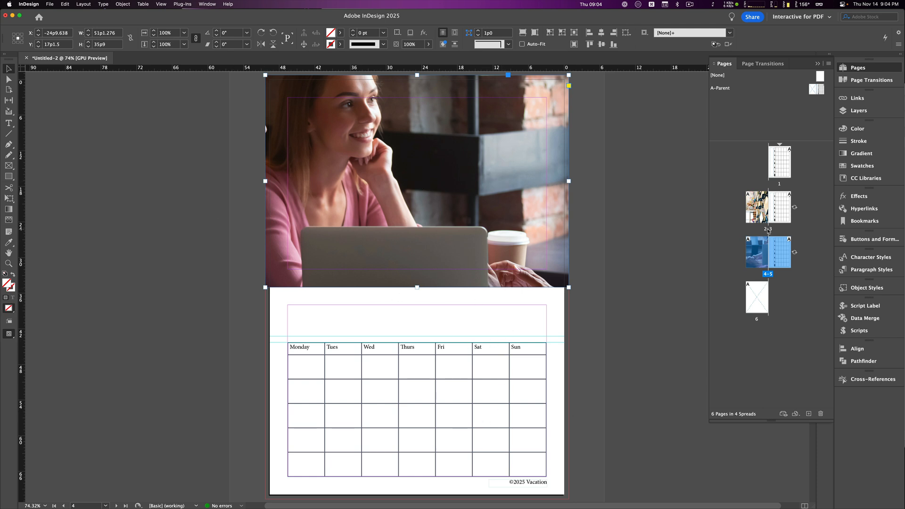
- Fit the meeting photo on spread 4-5 with Fill Frame Proportionally
right_click(513, 165)
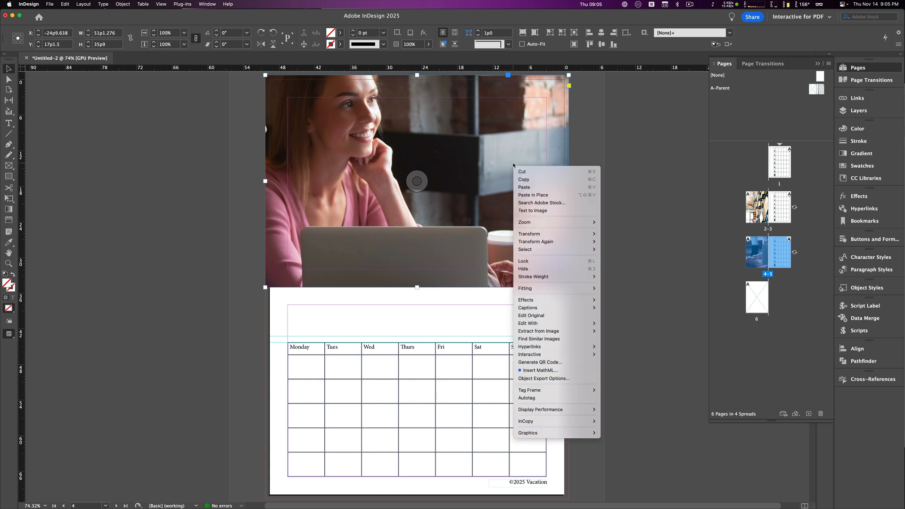
mouse_move(557, 288)
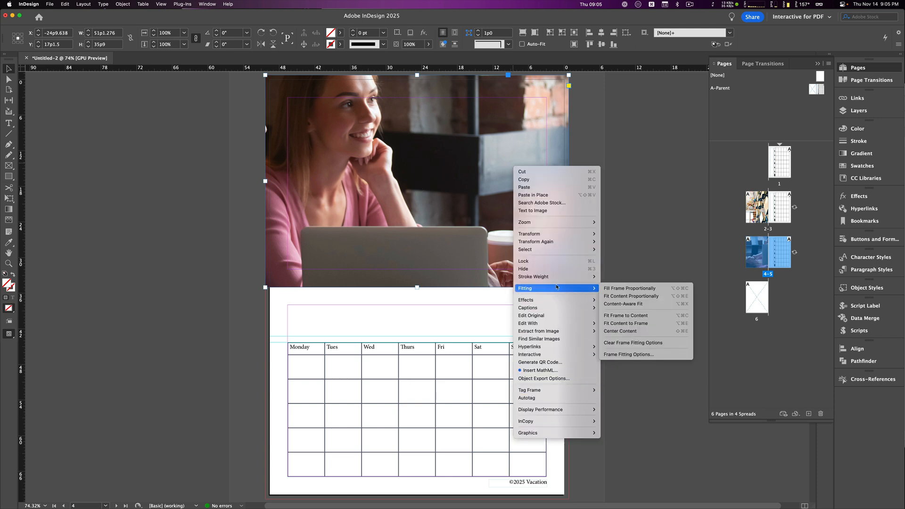
click(624, 289)
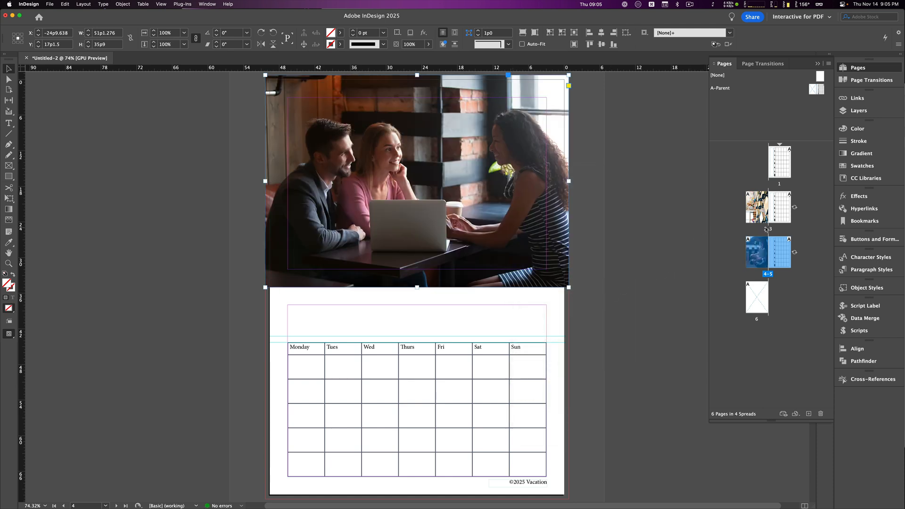
- Fit the classroom photo on spread 2-3 with Fill Frame Proportionally and deselect it
double_click(768, 229)
right_click(490, 145)
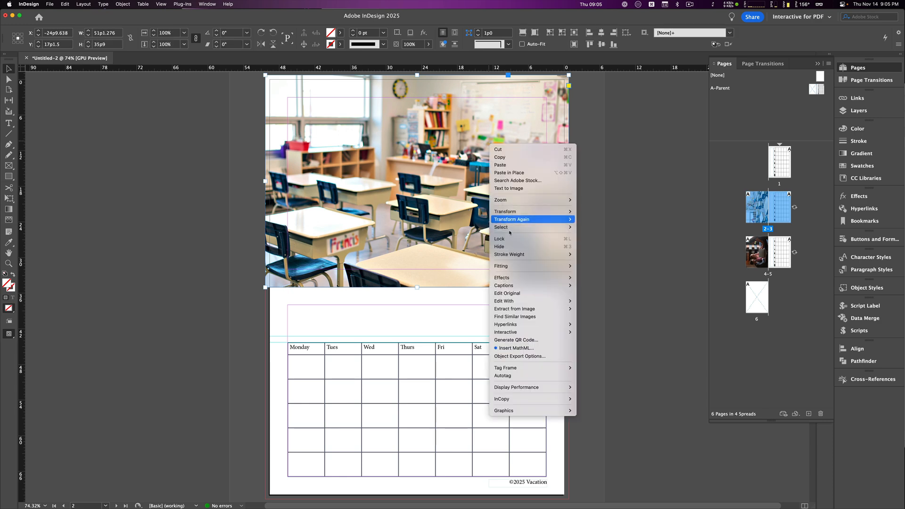
mouse_move(548, 266)
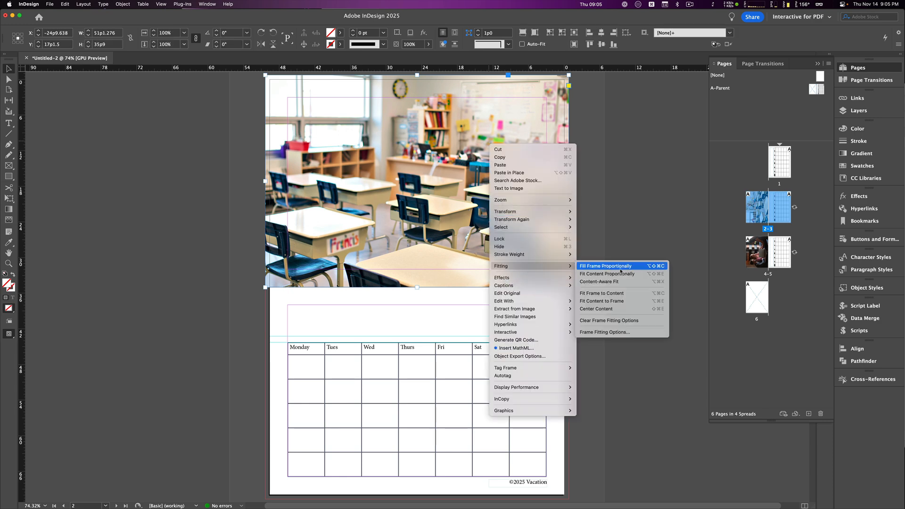
click(621, 267)
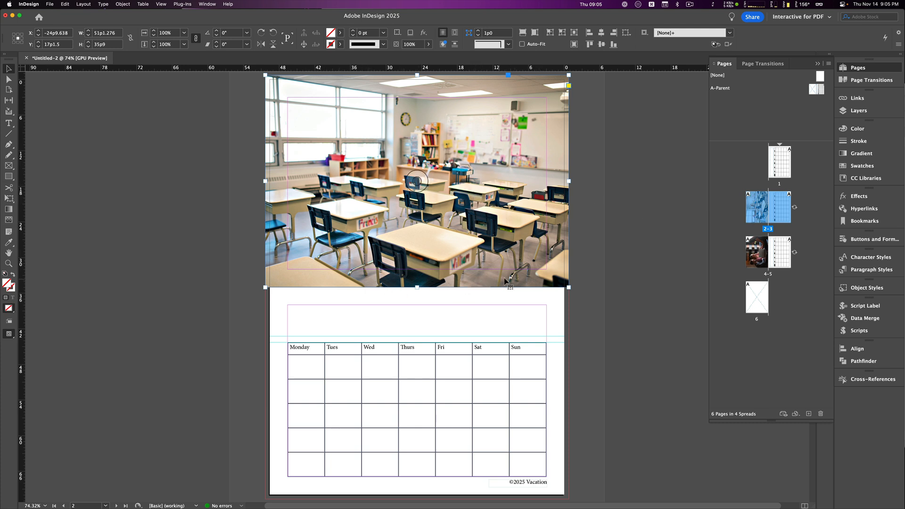
click(596, 259)
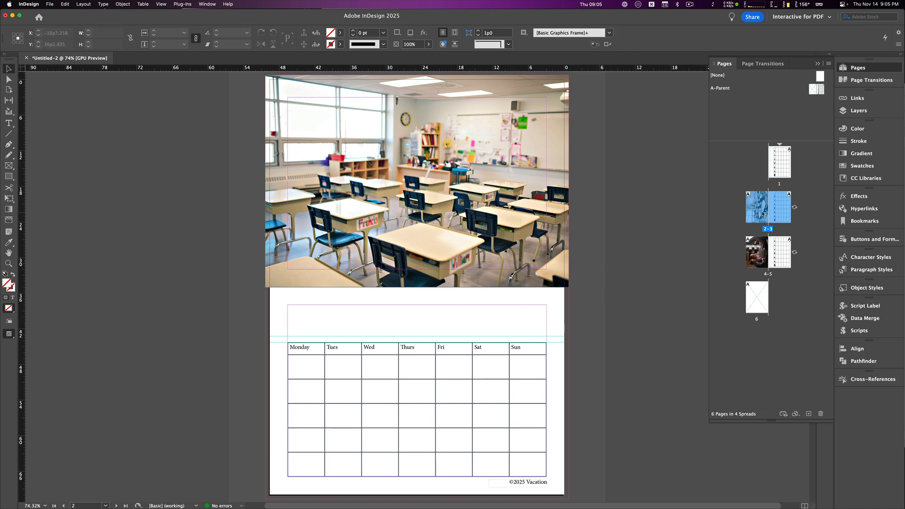
- Enter "January" in the title frame above the weekday table on spread 2-3 and deselect the frame
click(407, 322)
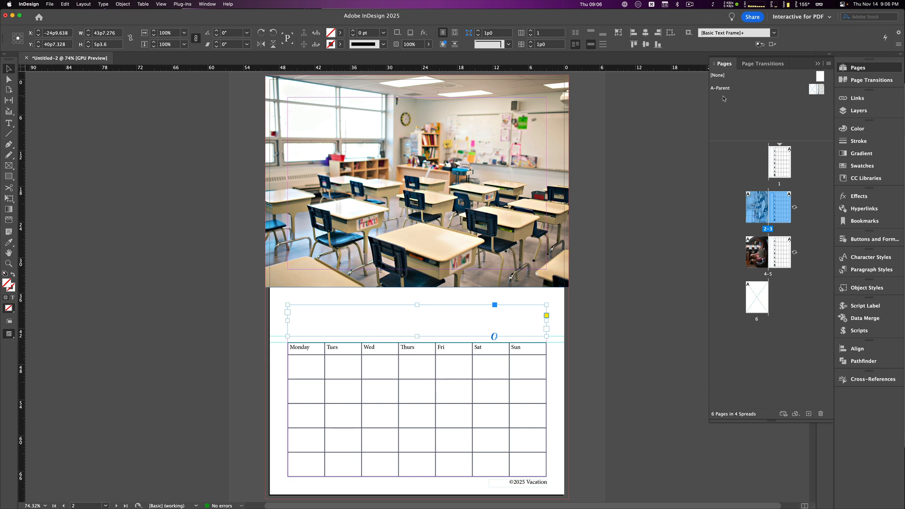
double_click(458, 318)
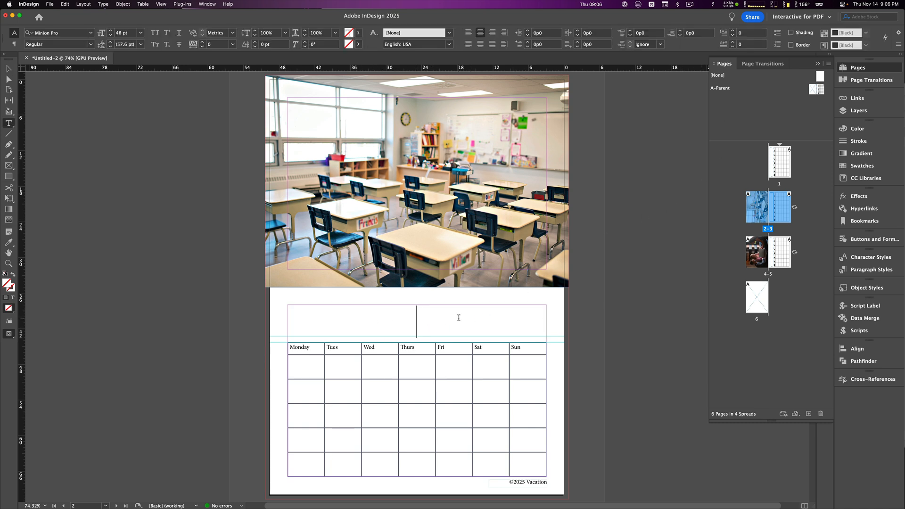
text(January)
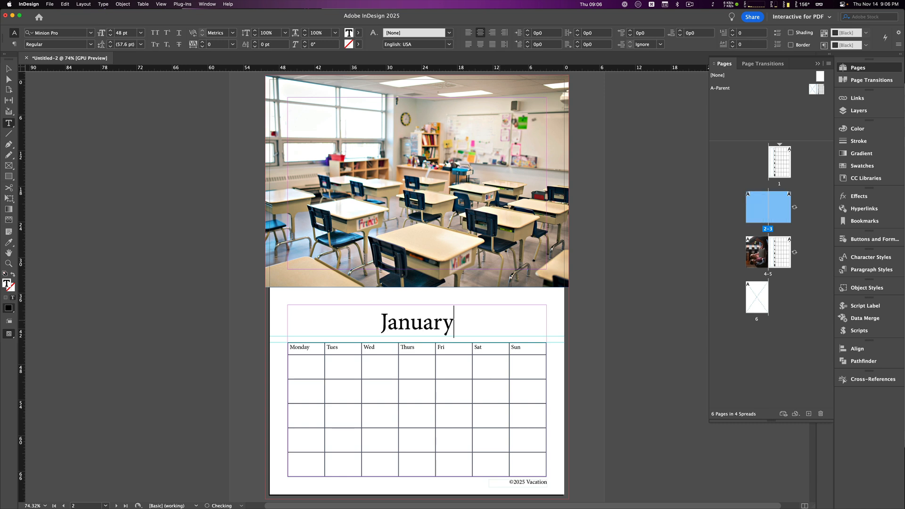
key(Escape)
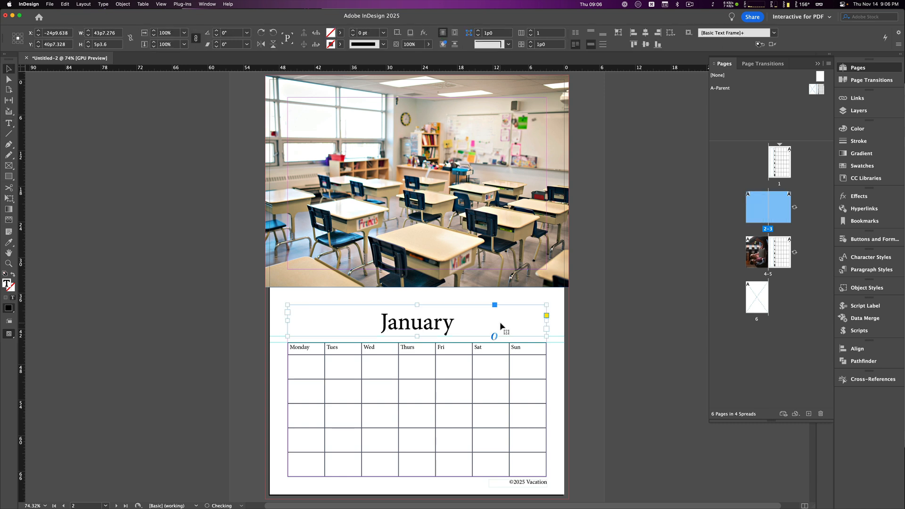
click(879, 268)
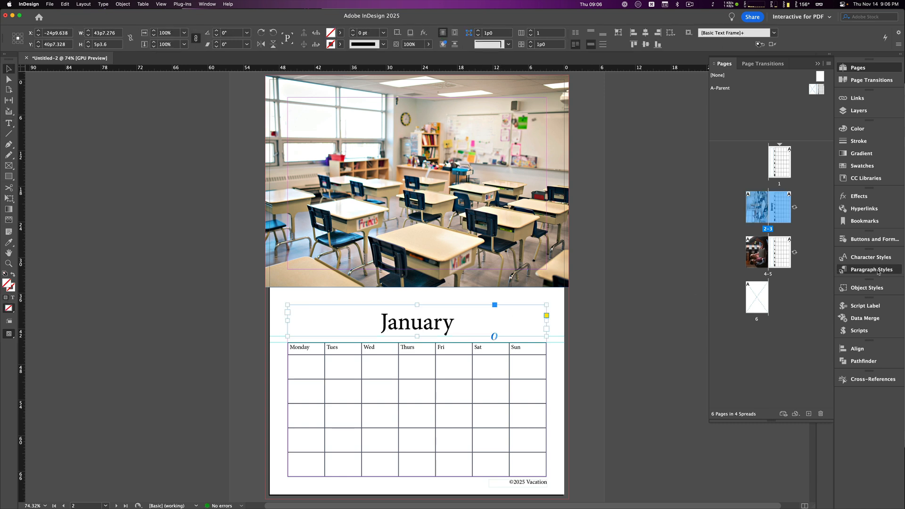
click(861, 273)
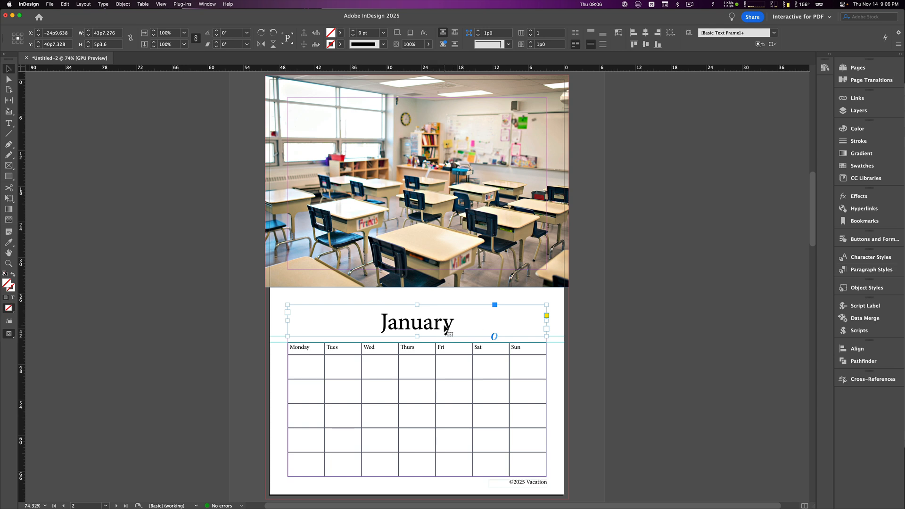
click(597, 284)
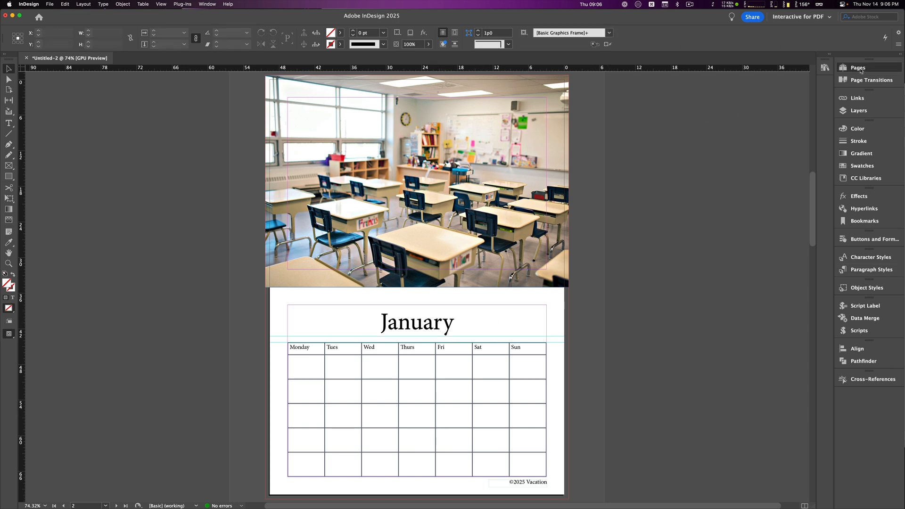
- Enter "February" in the title frame above the weekday table on spread 4-5 and deselect the frame
click(858, 67)
double_click(766, 268)
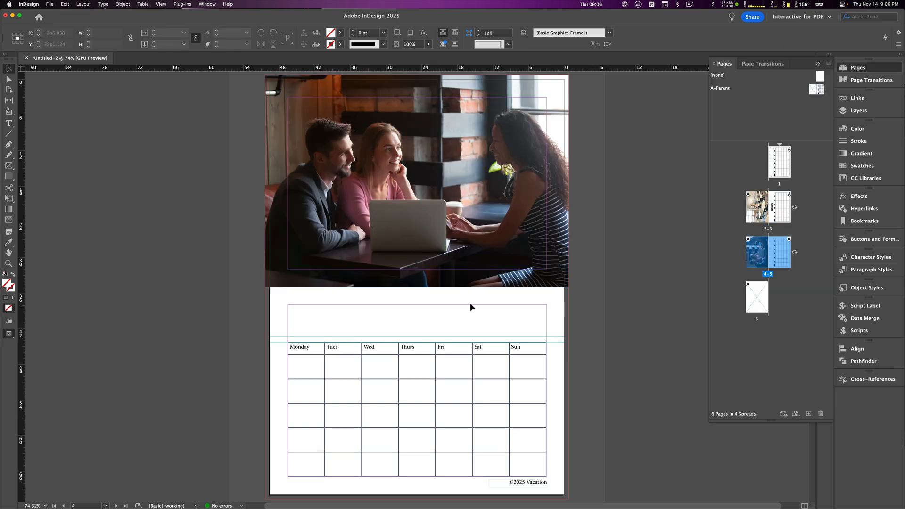
double_click(394, 324)
text(F)
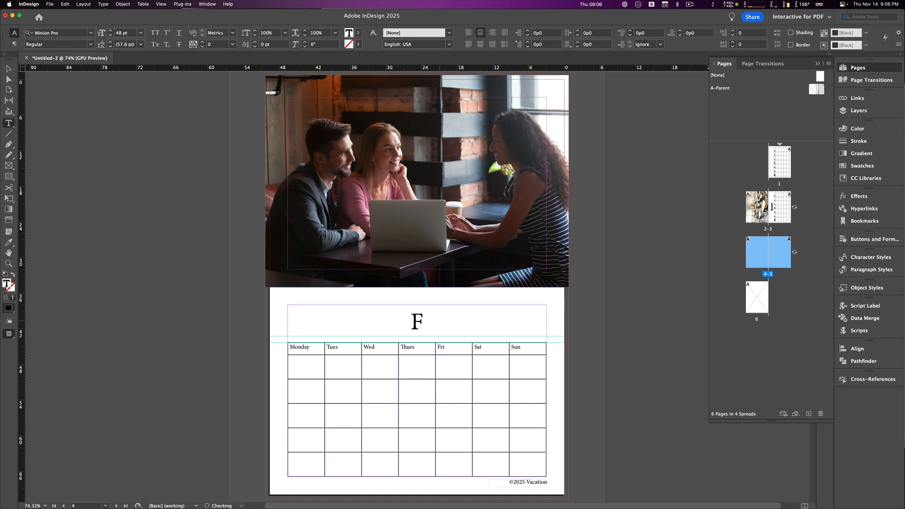
text(ebruary)
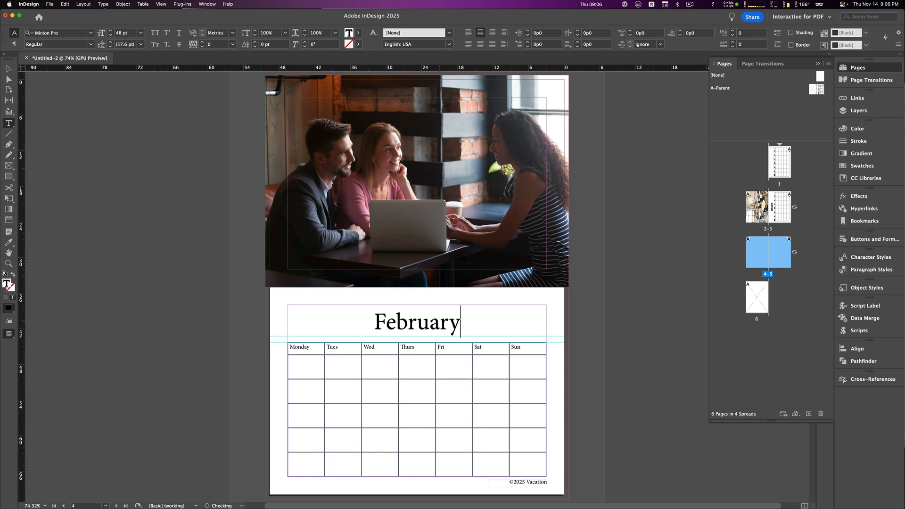
key(Escape)
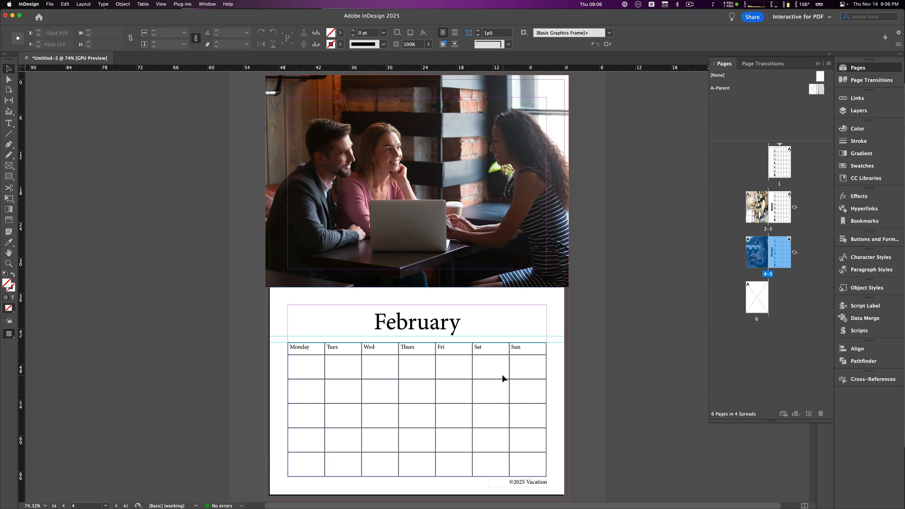
- On the A-Parent spread, enter 1, 2 and 3 in the table cells below Monday, Tues and Wed
double_click(726, 93)
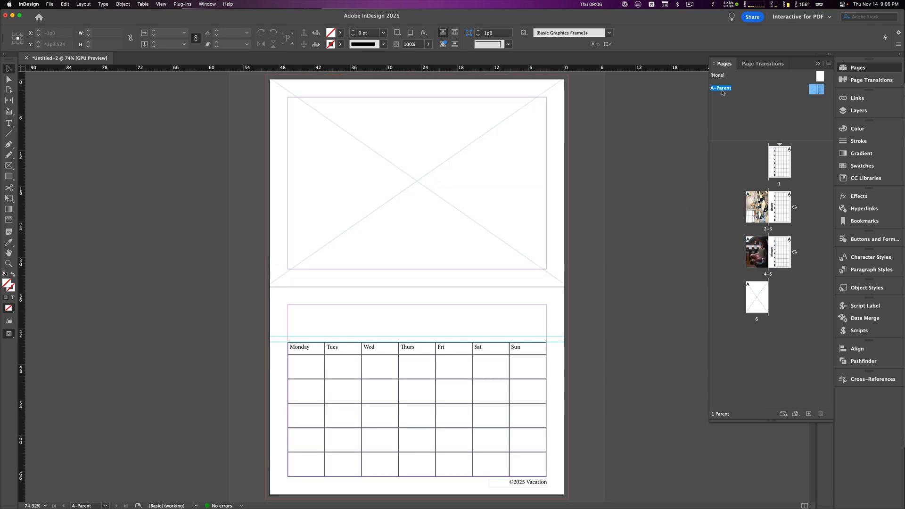
double_click(317, 366)
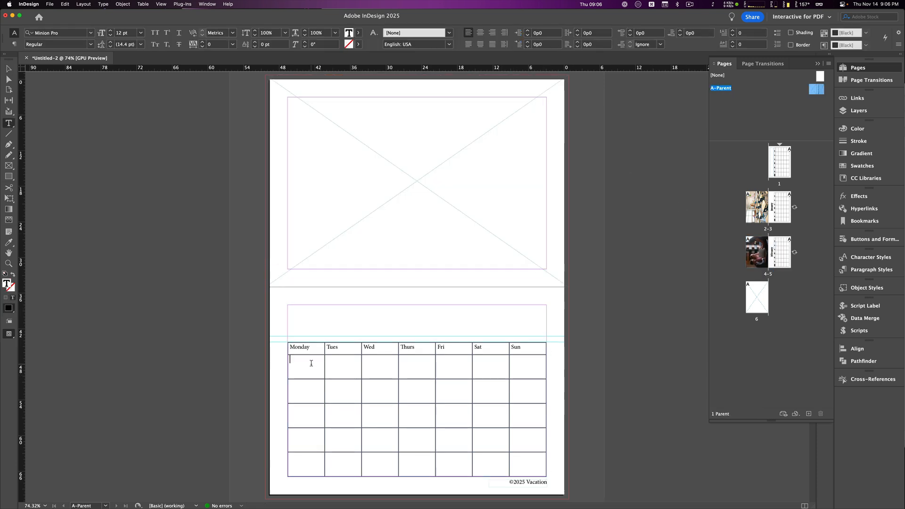
text(1)
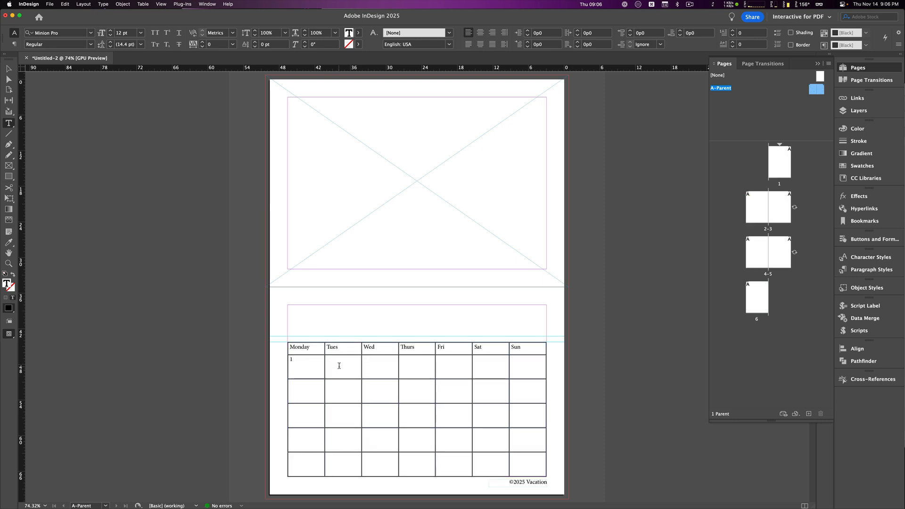
click(339, 366)
text(2)
click(375, 367)
text(3)
- Set the font size of the number 1 below Monday to 24 pt
double_click(292, 361)
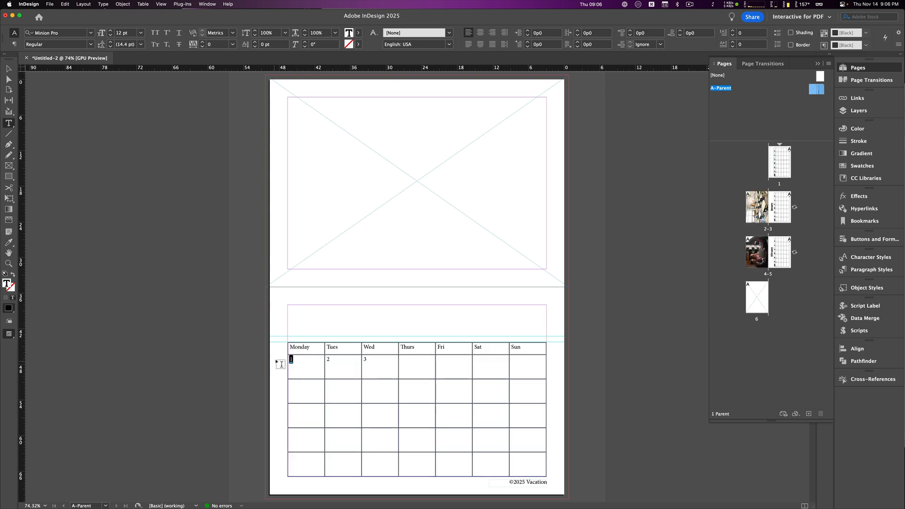
click(140, 33)
click(133, 129)
- Create a paragraph style named "Number" from the selected number 1 and apply it to the selection
click(872, 269)
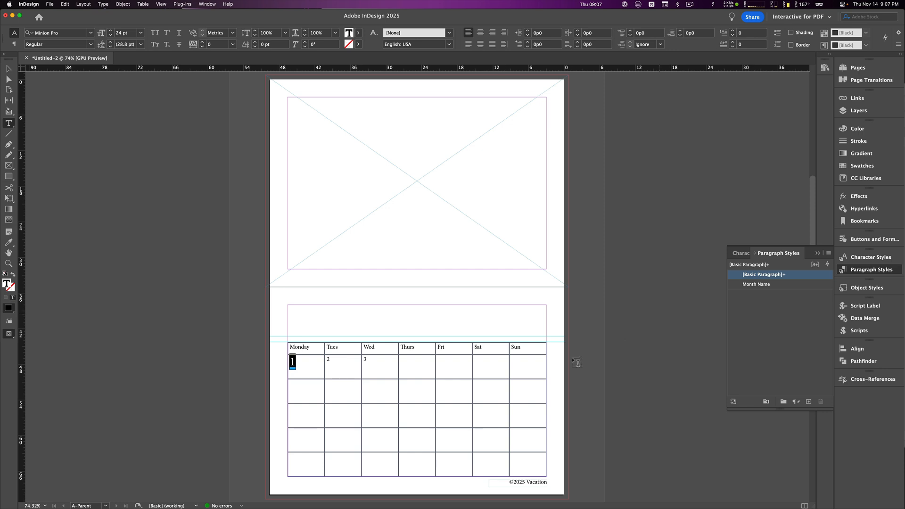
alt+click(808, 402)
text(Number)
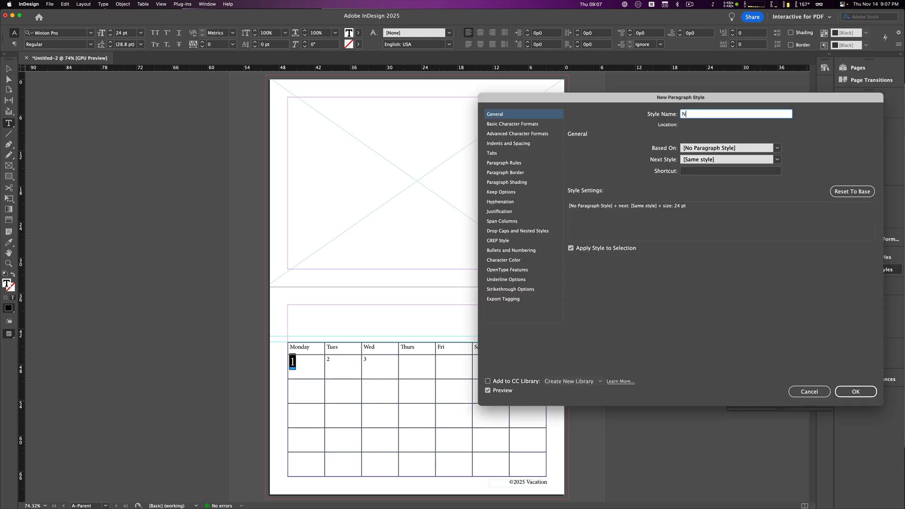
click(847, 392)
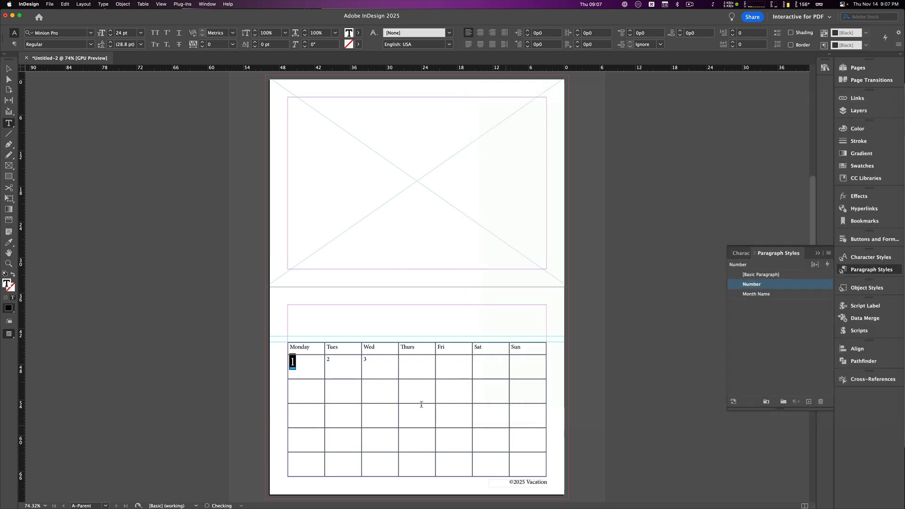
- Show the Cell Styles panel, dock its group below Cross-References with the other collapsed panels, and expand it there
click(315, 370)
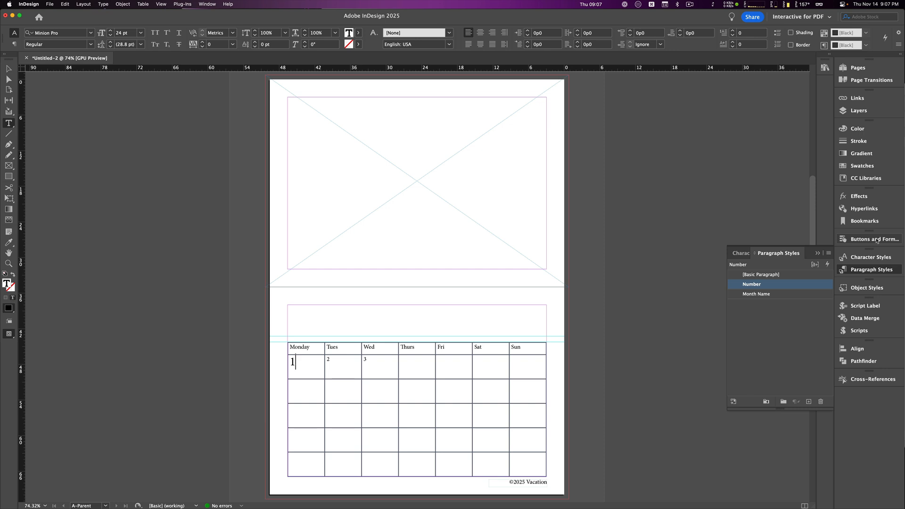
click(208, 3)
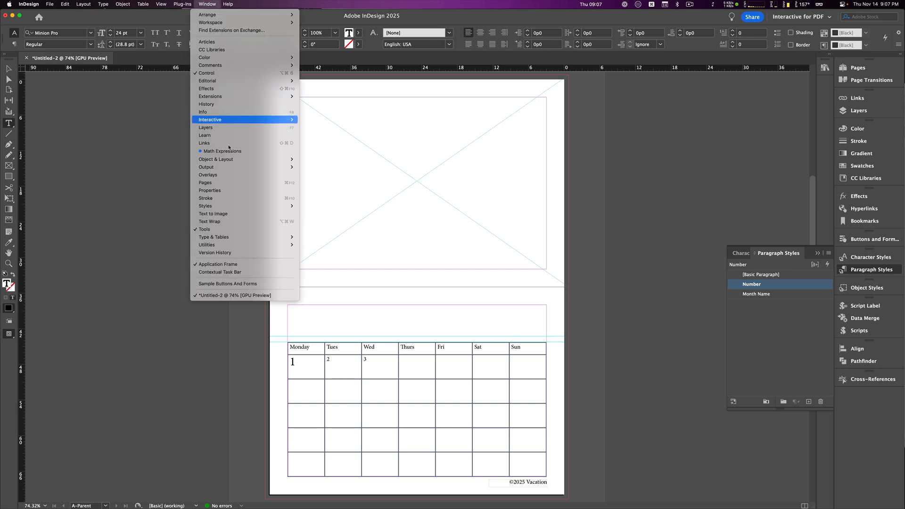
mouse_move(239, 207)
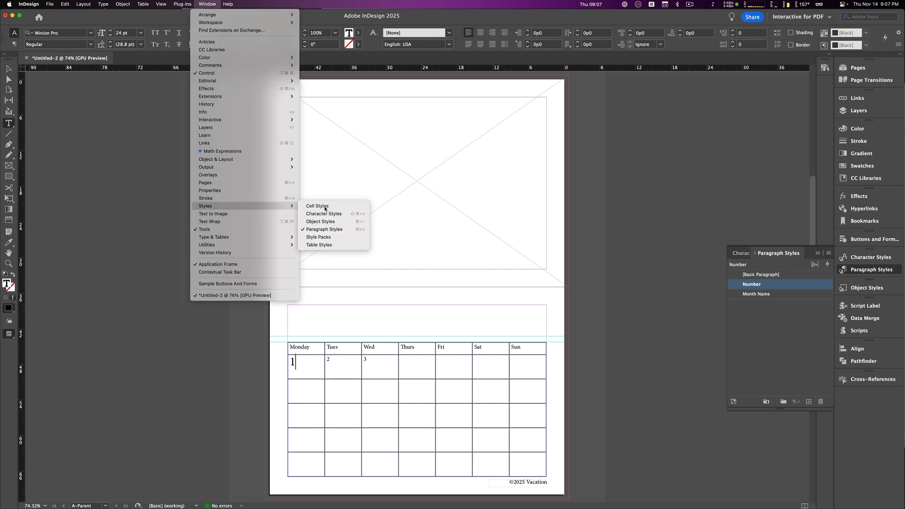
click(324, 207)
drag(296, 134, 455, 258)
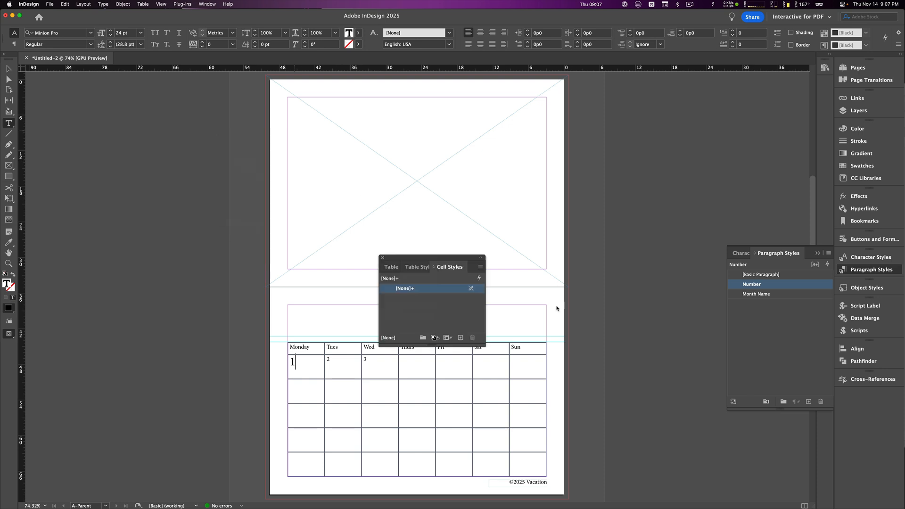
drag(557, 309, 874, 395)
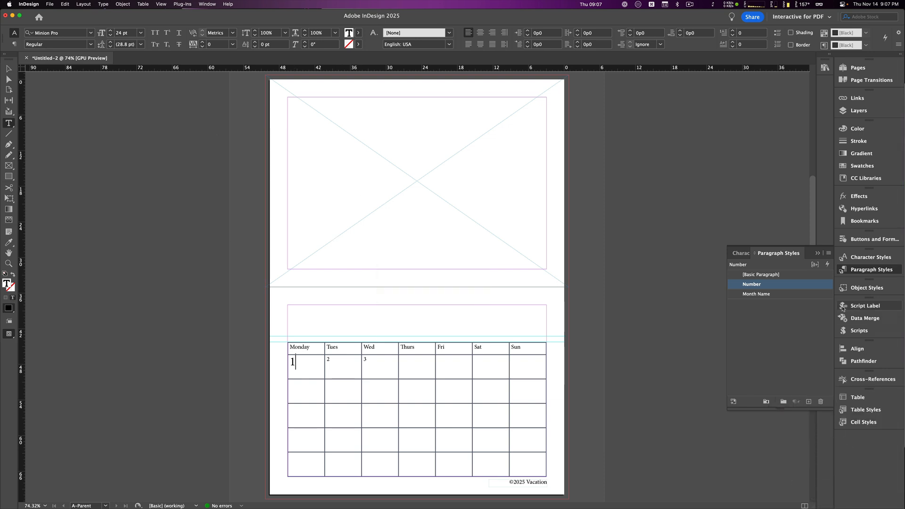
click(871, 270)
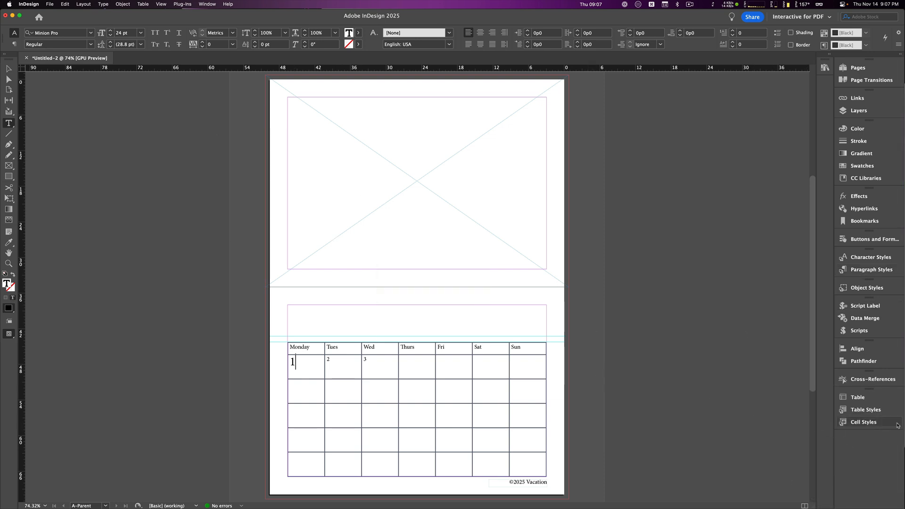
click(859, 425)
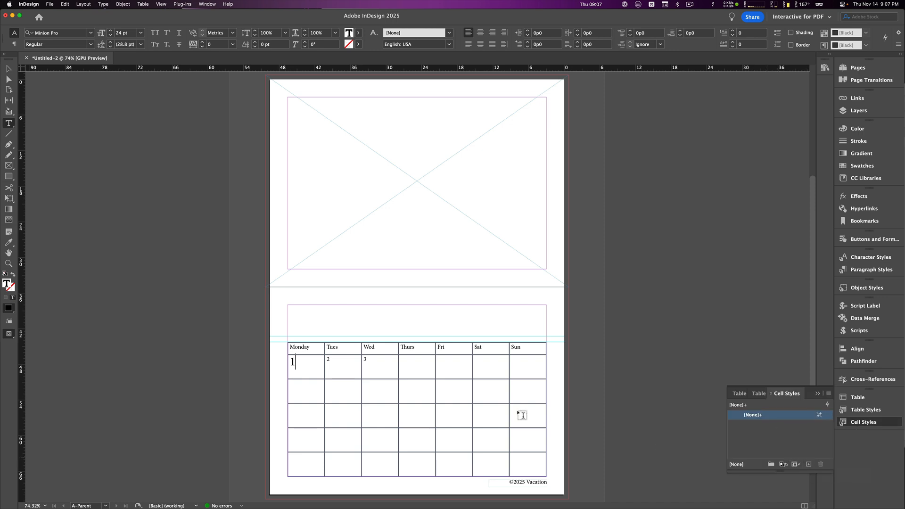
- Create a cell style named "Numbers" from the cell containing 1, based on [None] and using the paragraph style Number
drag(310, 366, 287, 367)
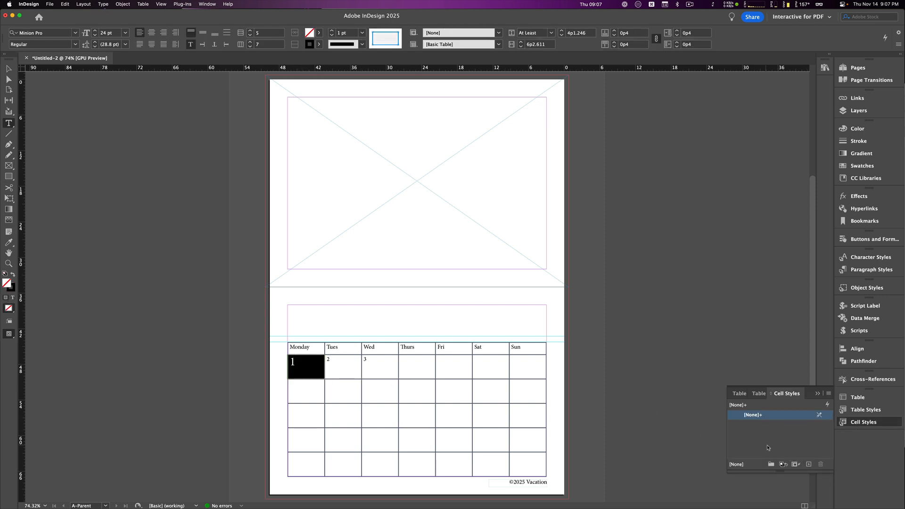
alt+click(807, 465)
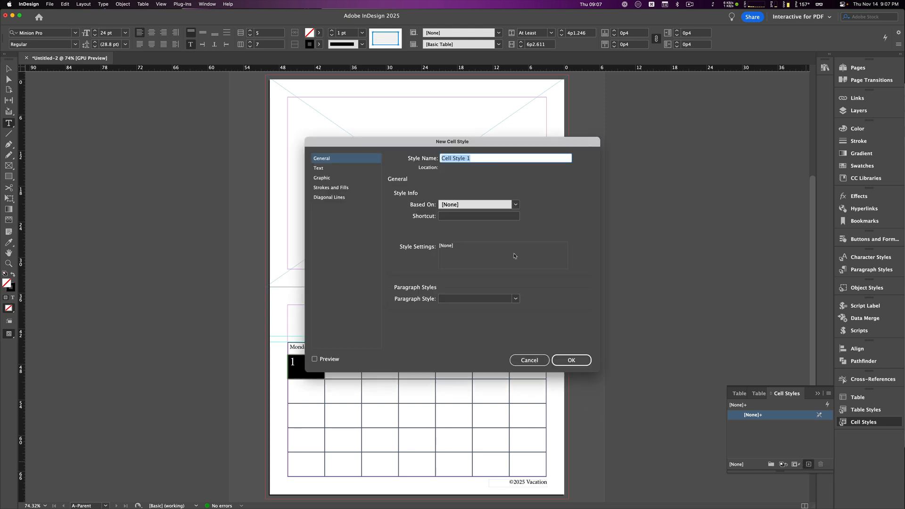
drag(469, 147, 576, 144)
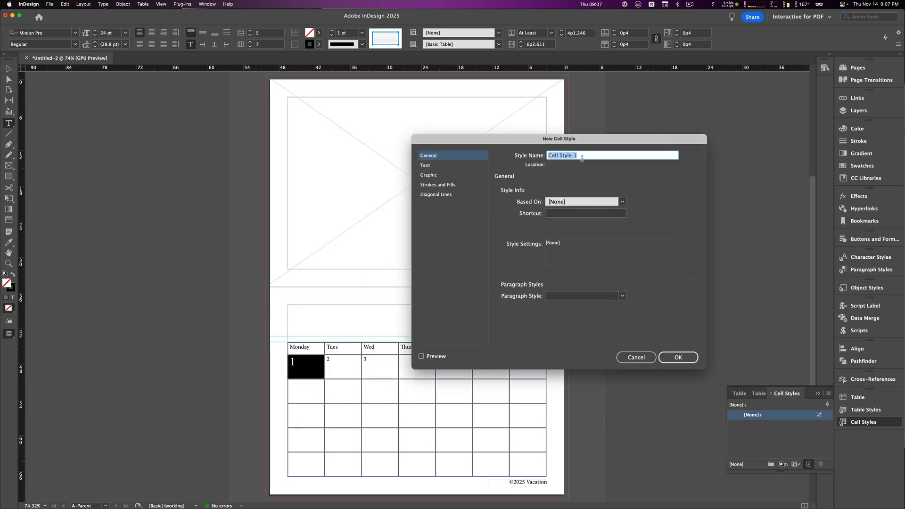
text(Numbers)
click(623, 202)
click(664, 227)
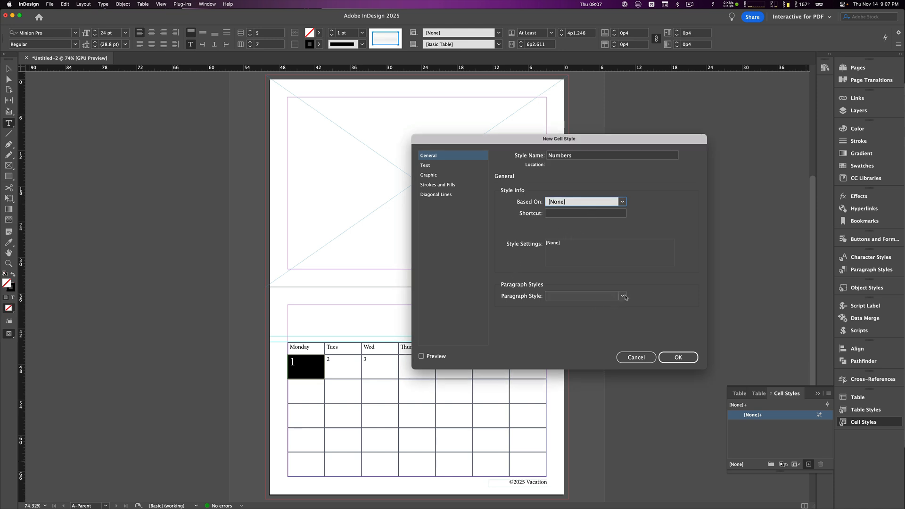
click(613, 296)
click(609, 323)
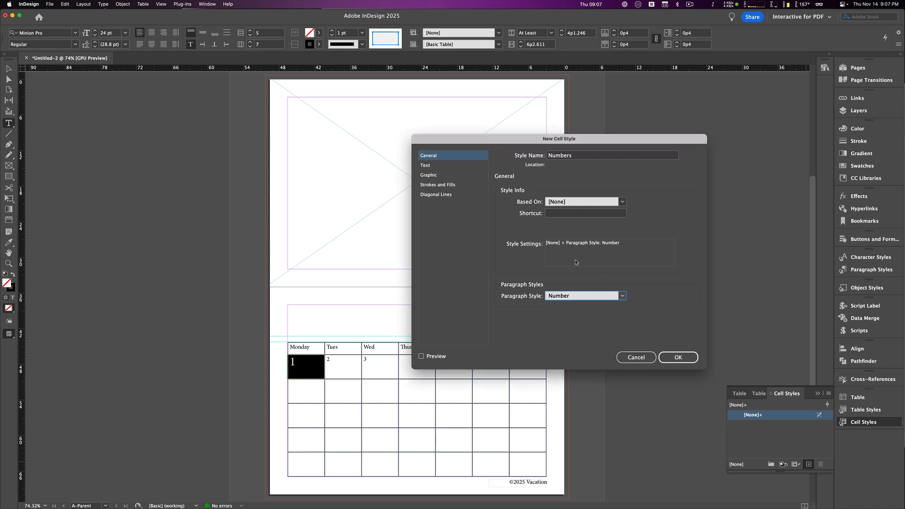
click(672, 358)
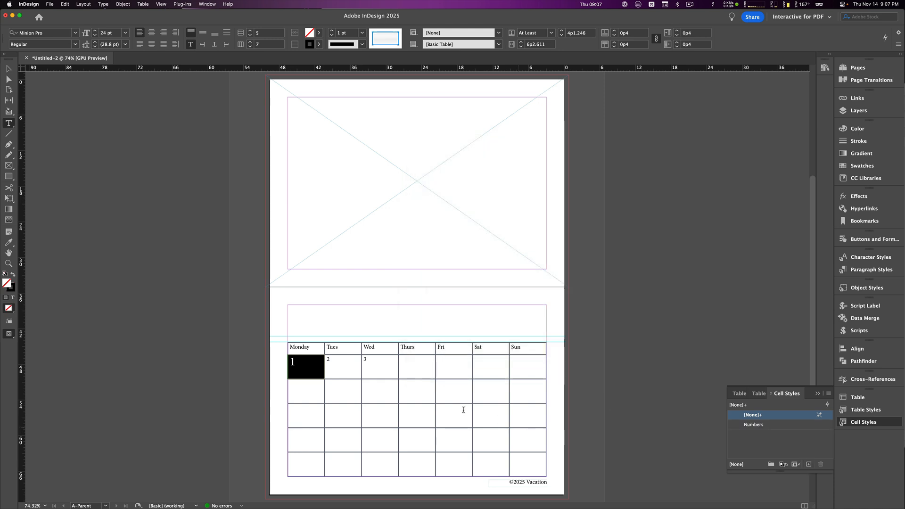
- Apply the Numbers cell style to all date cells in the five rows below the weekday names
drag(328, 360, 523, 462)
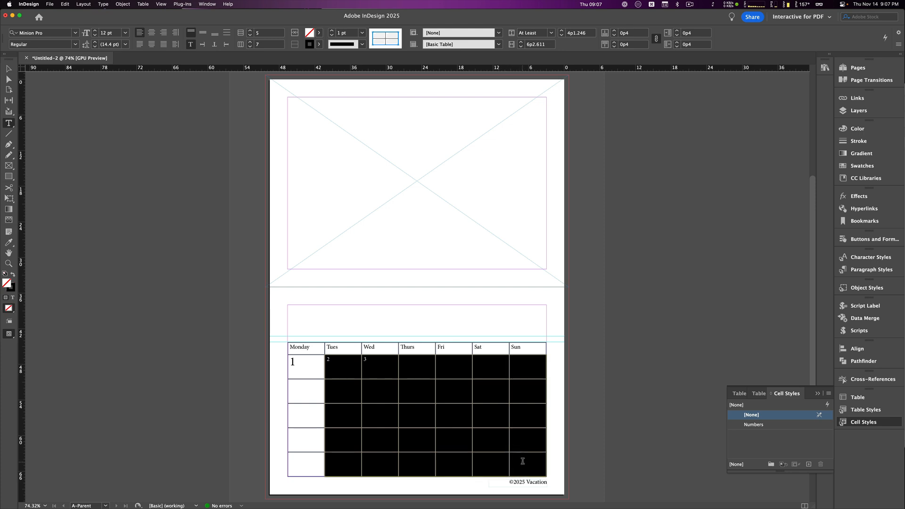
click(286, 356)
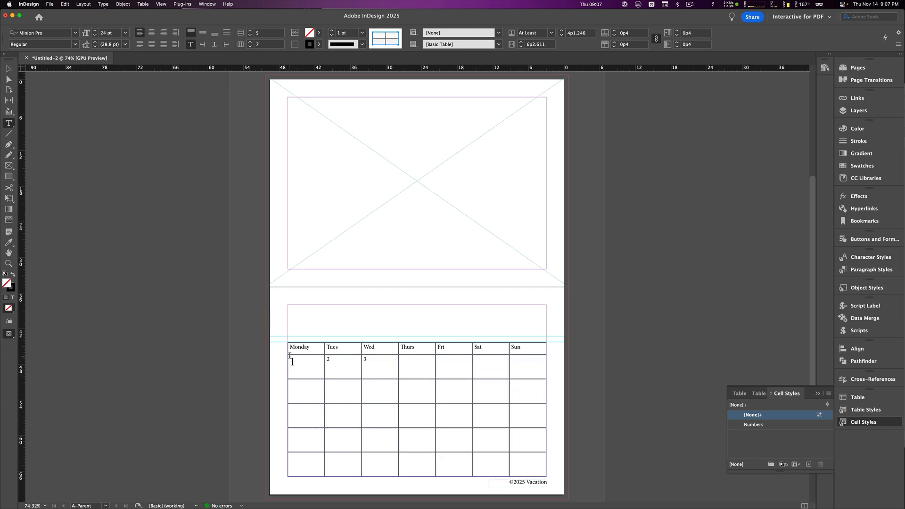
drag(288, 367, 304, 465)
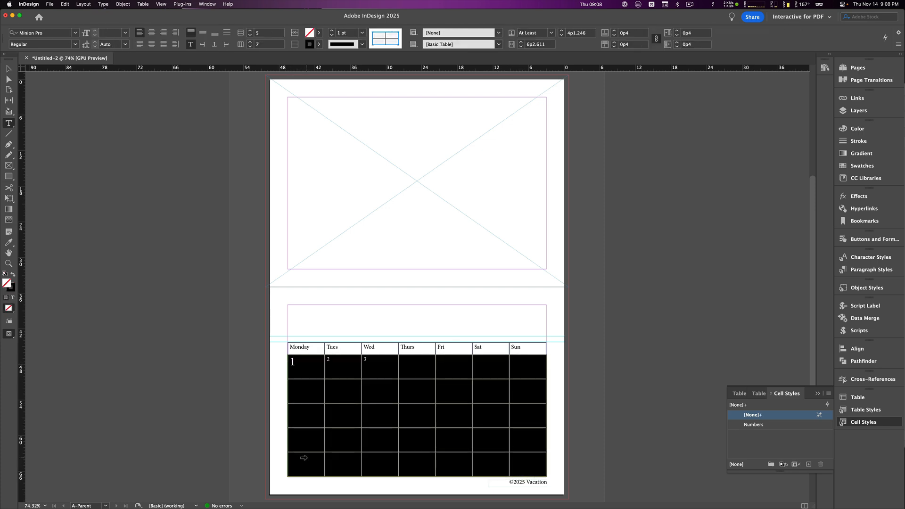
click(759, 425)
click(357, 370)
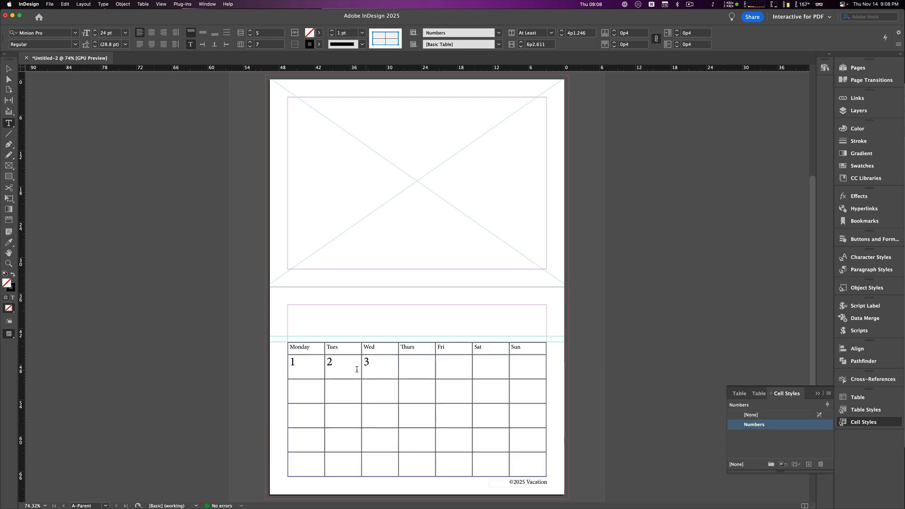
- Delete the sample numbers 1, 2 and 3 from the first date row on the A-Parent spread and deselect the table
click(376, 364)
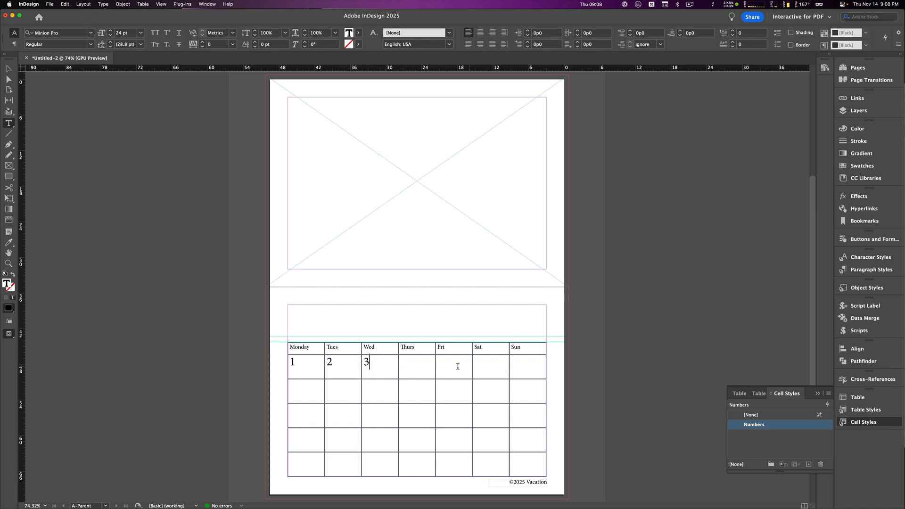
click(287, 366)
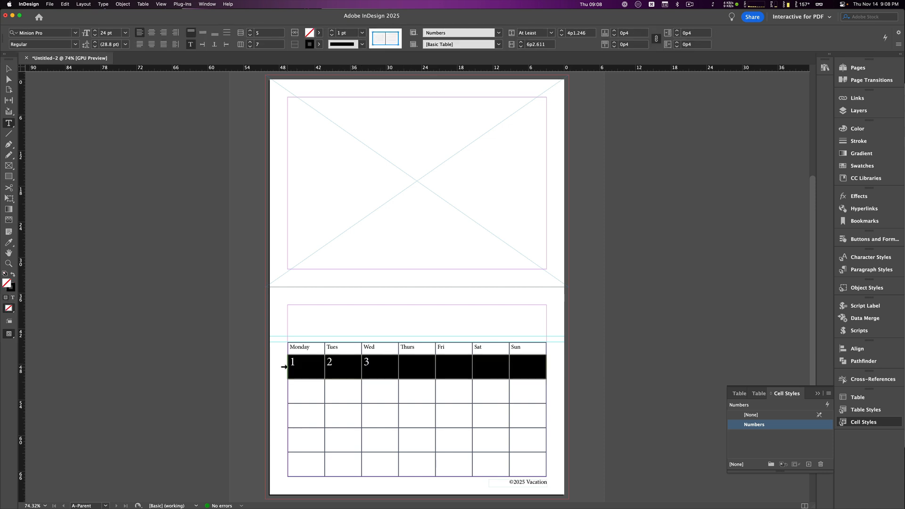
key(BackSpace)
key(Escape)
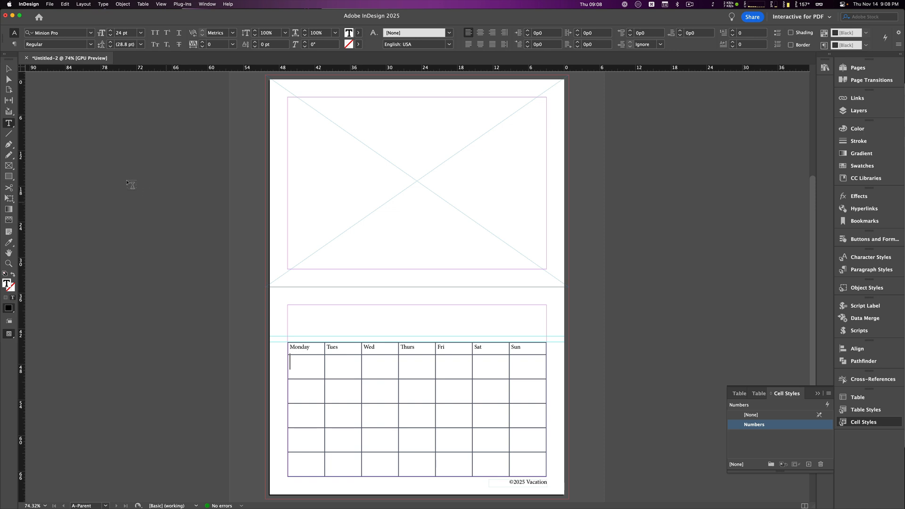
click(151, 188)
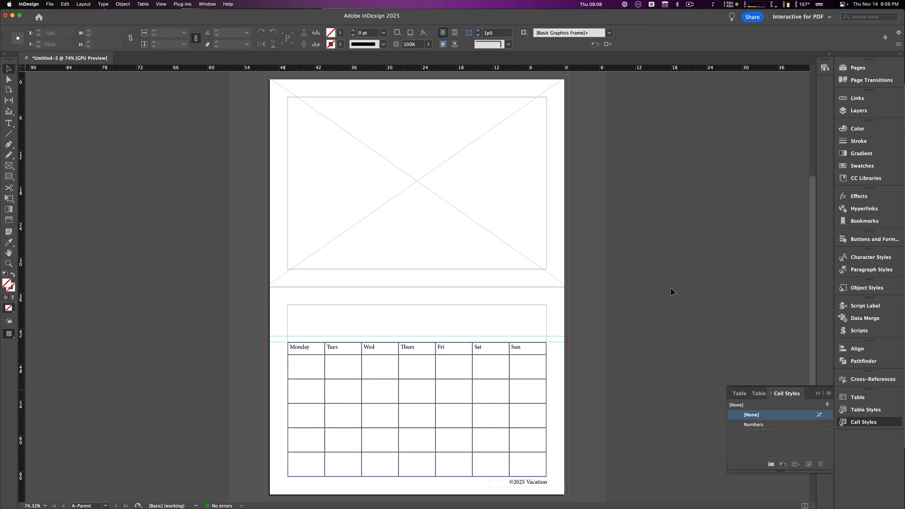
- Go to spread 2-3 and extend the month title above the table to "January 2025"
click(858, 68)
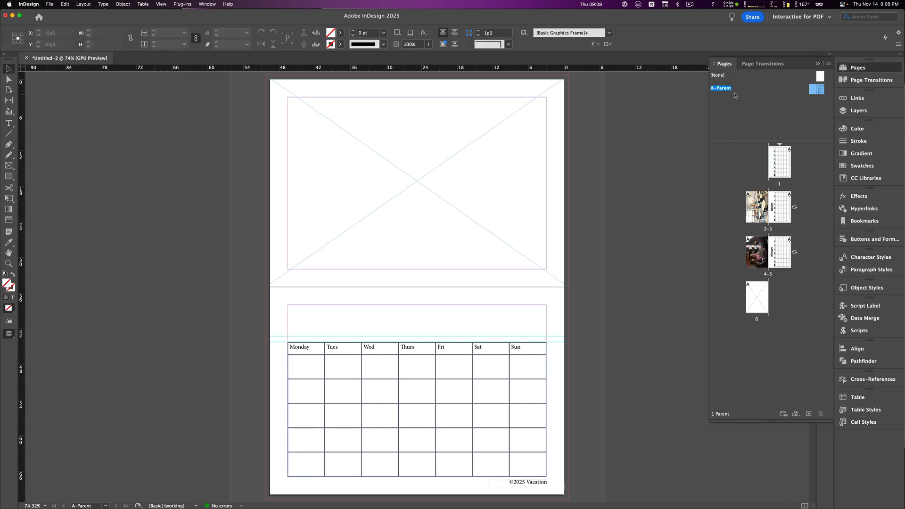
double_click(769, 229)
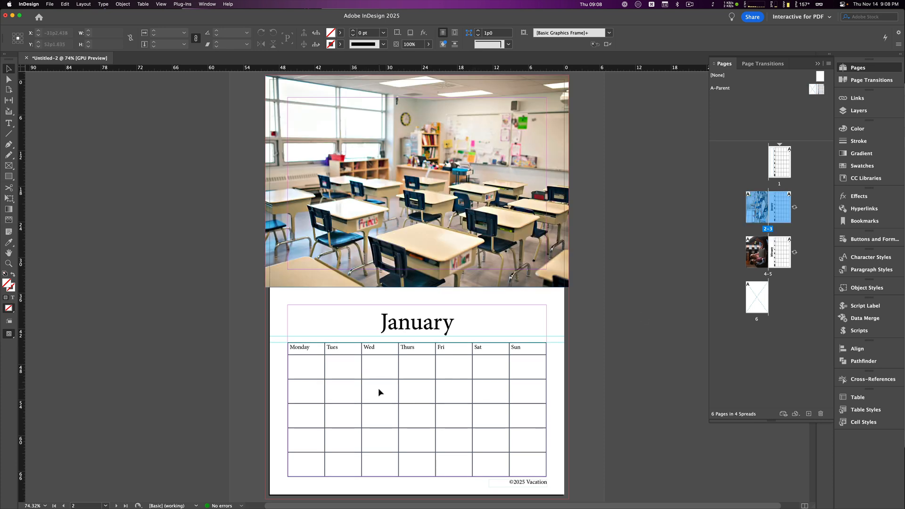
click(421, 375)
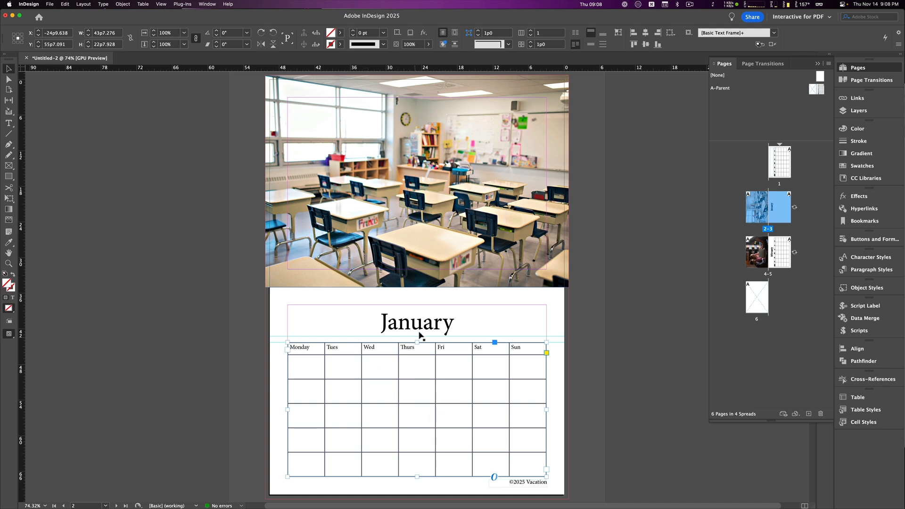
double_click(461, 327)
text(2)
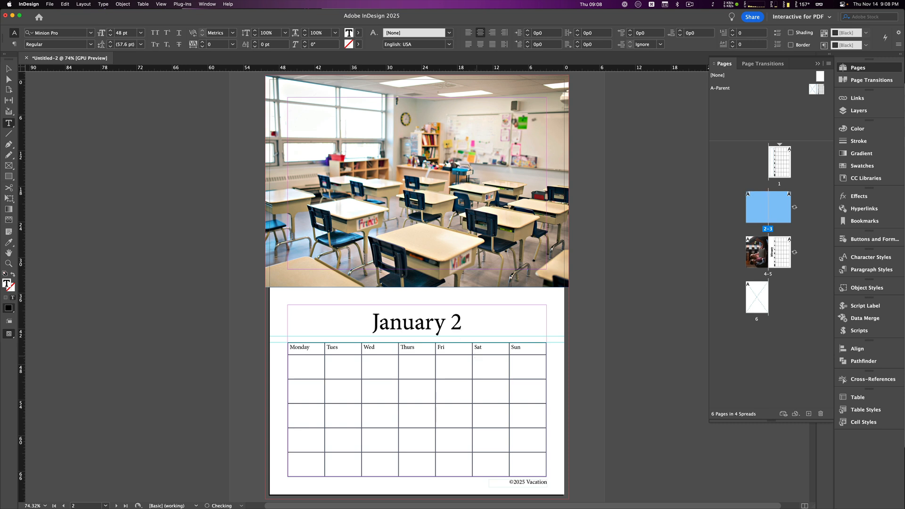
text(025)
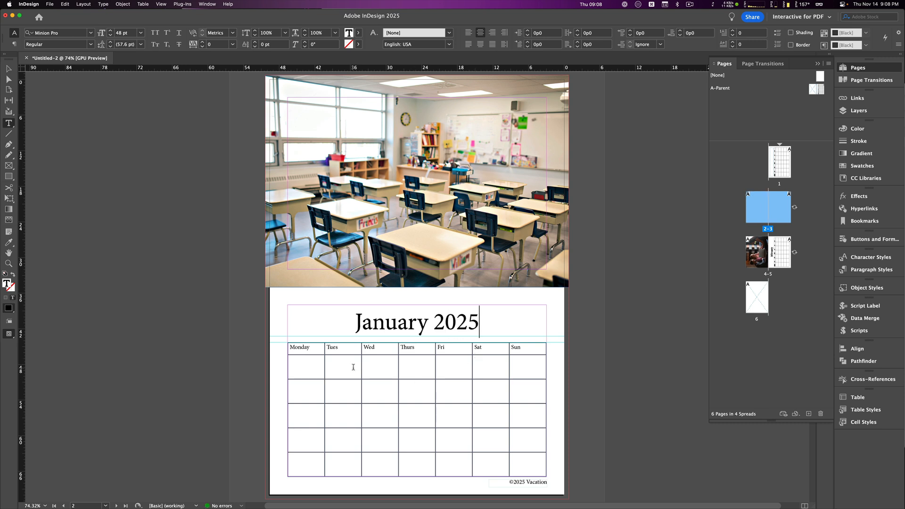
- Enter the dates 1 to 6 in the January table's first date row, from Tues to Sun
click(334, 356)
text(1)
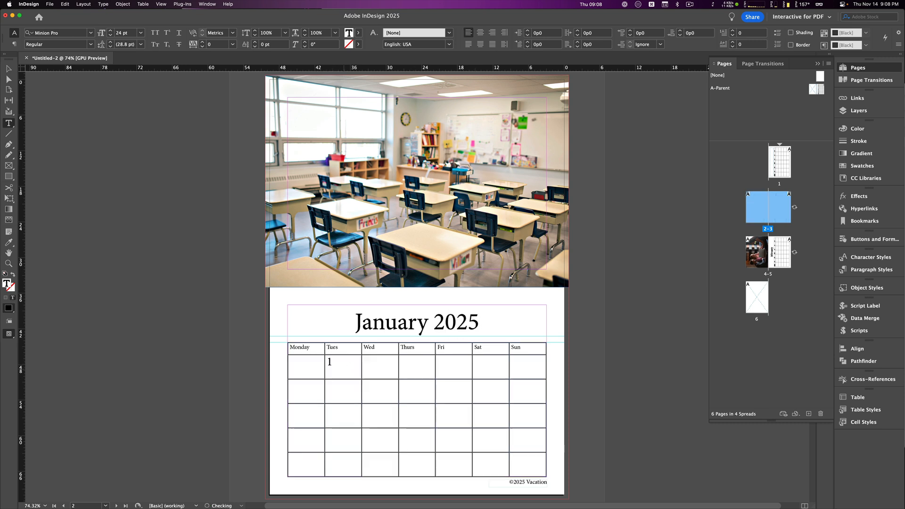
click(372, 369)
text(2)
click(415, 371)
text(3)
key(Tab)
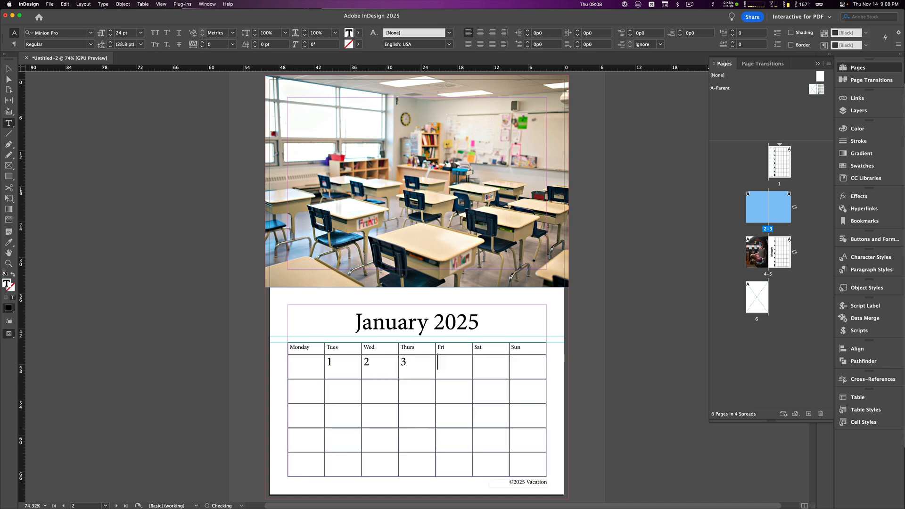
text(4)
key(Tab)
text(5)
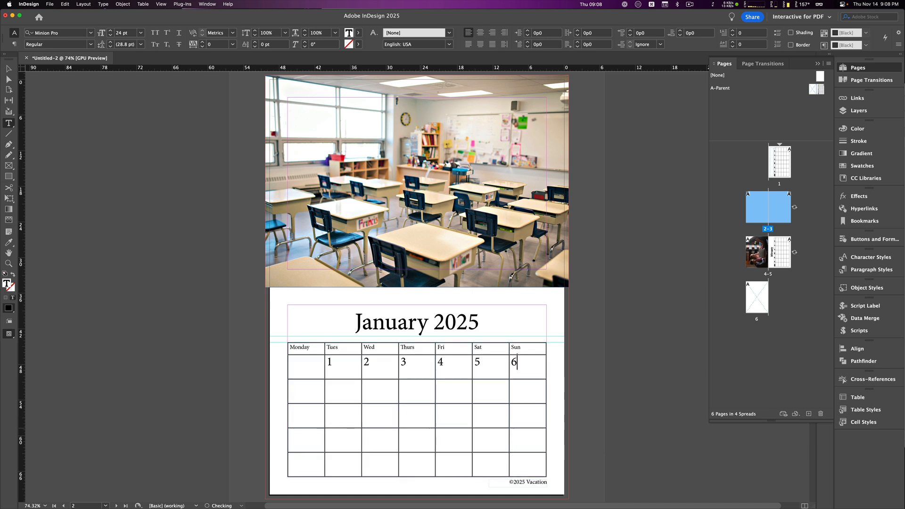
key(Tab)
text(6)
key(Tab)
- Fill the January table's second date row with 7 to 13, from Monday to Sun
text(7)
key(Tab)
text(8)
key(Tab)
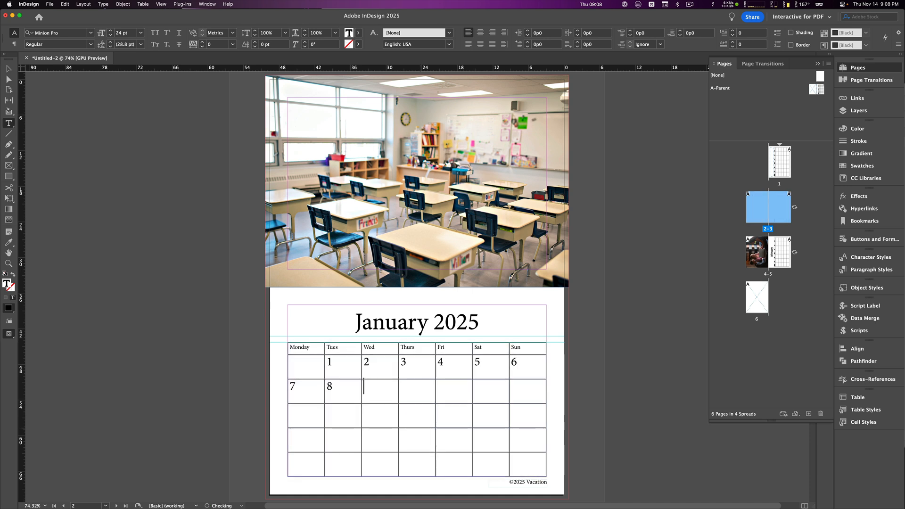
text(9)
key(BackSpace)
text(9)
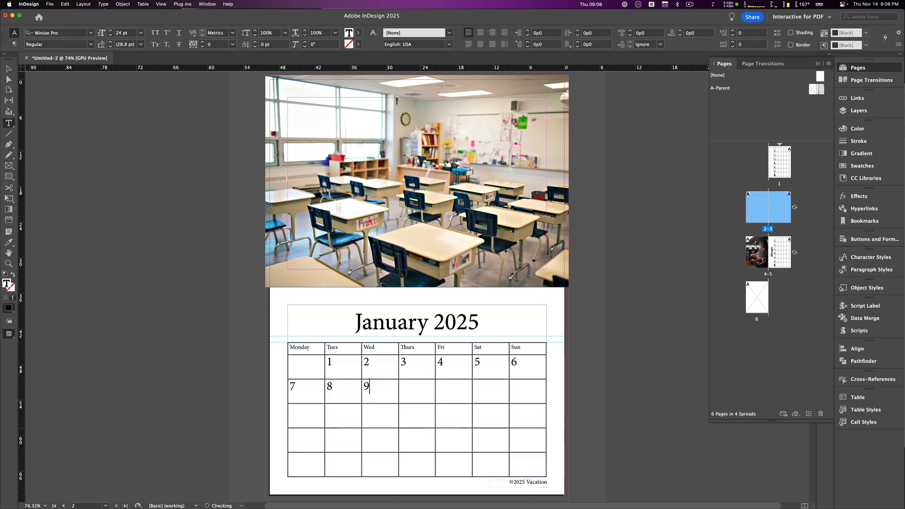
key(Tab)
text(10)
key(Tab)
text(11)
key(Tab)
text(12)
key(Tab)
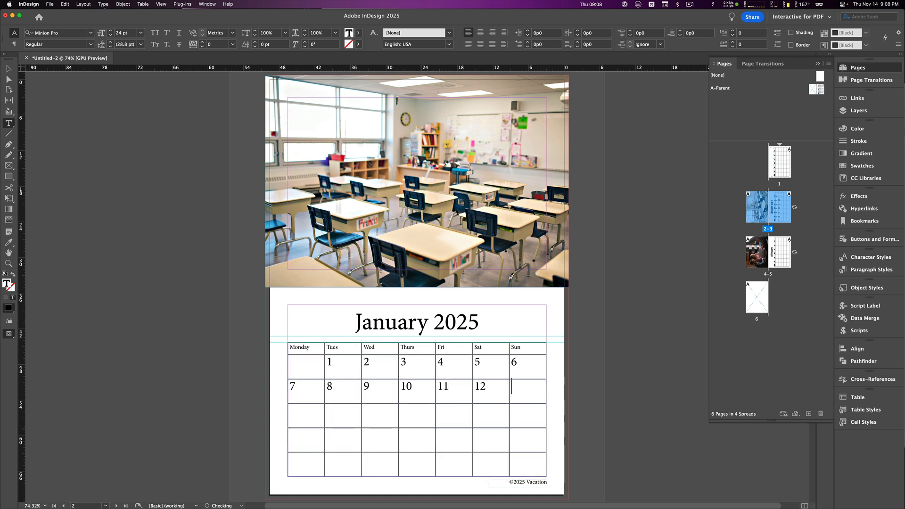
text(13)
key(Tab)
- Fill the January table's third date row with 14 to 20, from Monday to Sun
text(1)
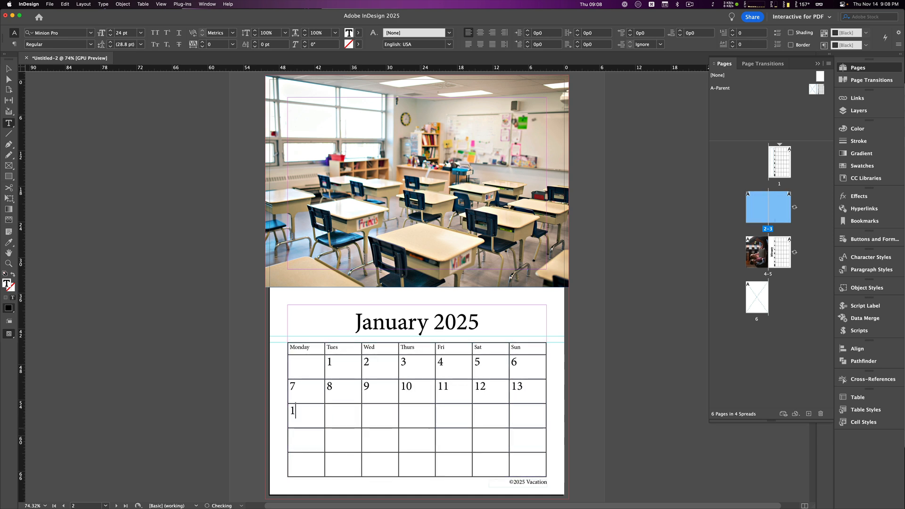
text(4)
key(Tab)
text(15)
key(Tab)
text(18)
key(BackSpace)
text(6)
key(Tab)
text(17)
key(Tab)
text(18)
key(Tab)
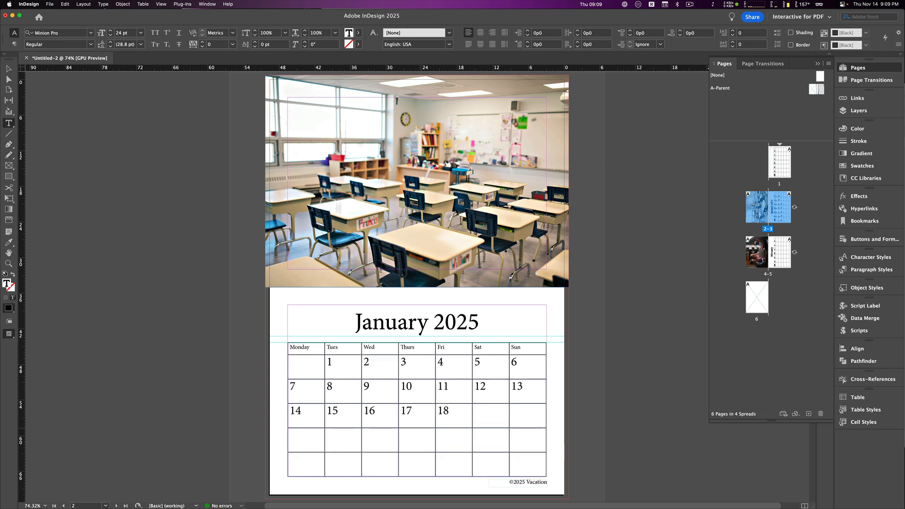
text(19)
key(Tab)
text(20)
key(Tab)
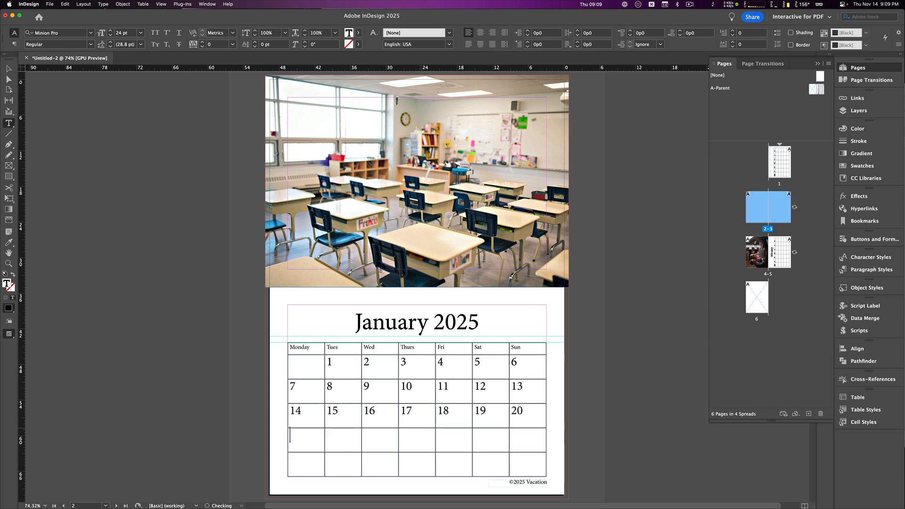
- Fill the January table's fourth date row with 21 to 27, from Monday to Sun
text(21)
key(Tab)
text(22)
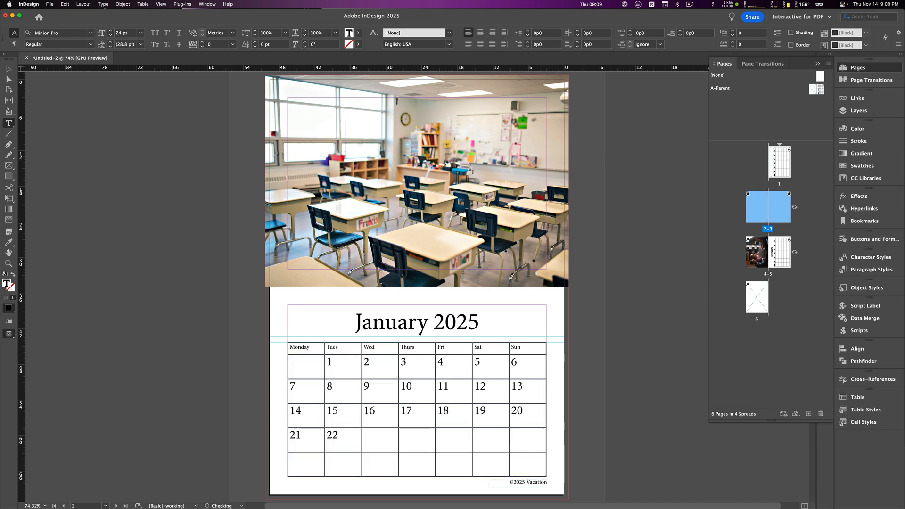
key(Tab)
text(23)
key(Tab)
text(24)
key(Tab)
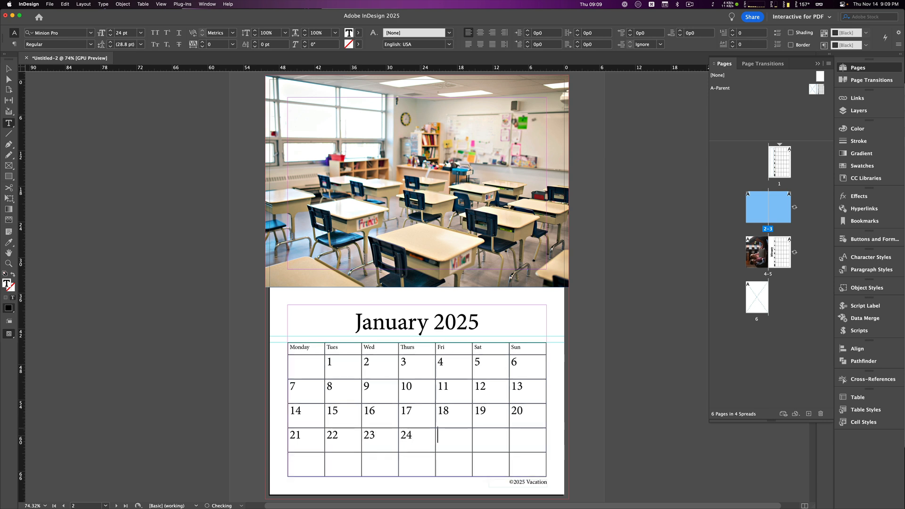
text(25)
key(Tab)
text(26)
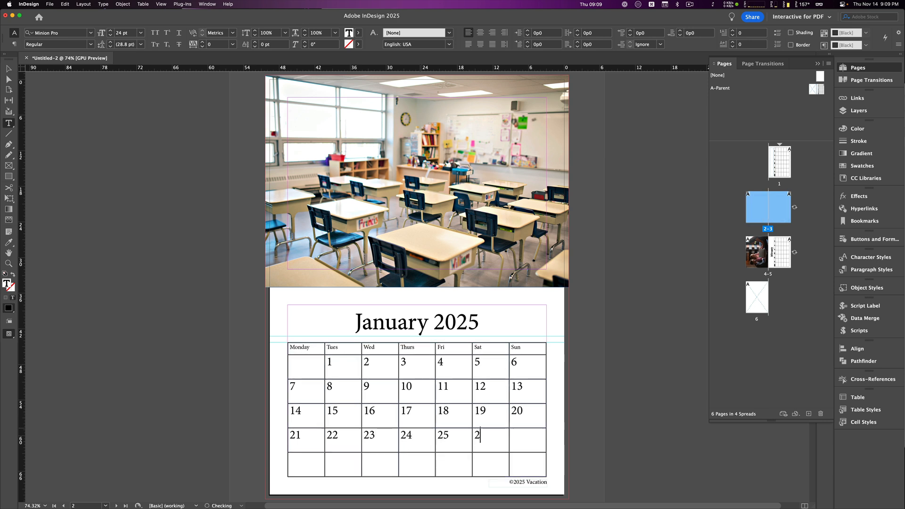
key(Tab)
text(27)
key(Tab)
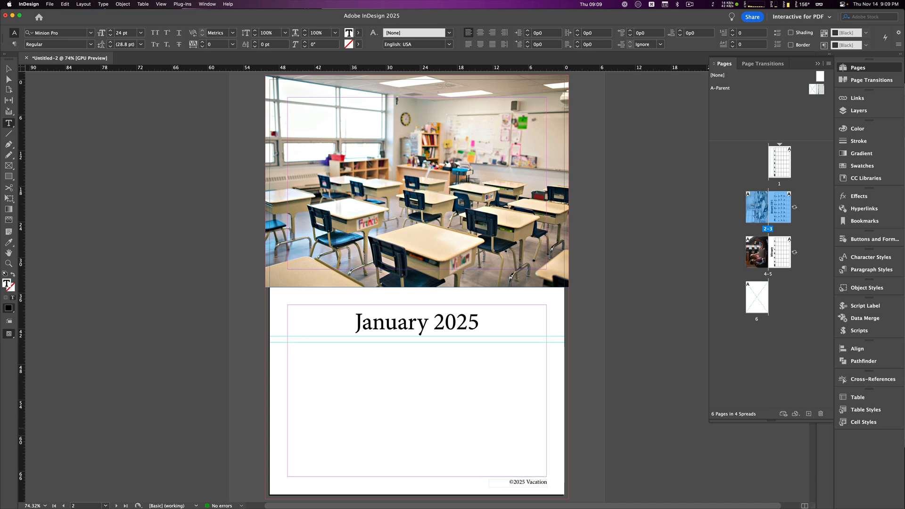
- Finish the January table by entering 28 to 31 in the last row, from Monday to Thurs
text(28)
key(Tab)
text(29)
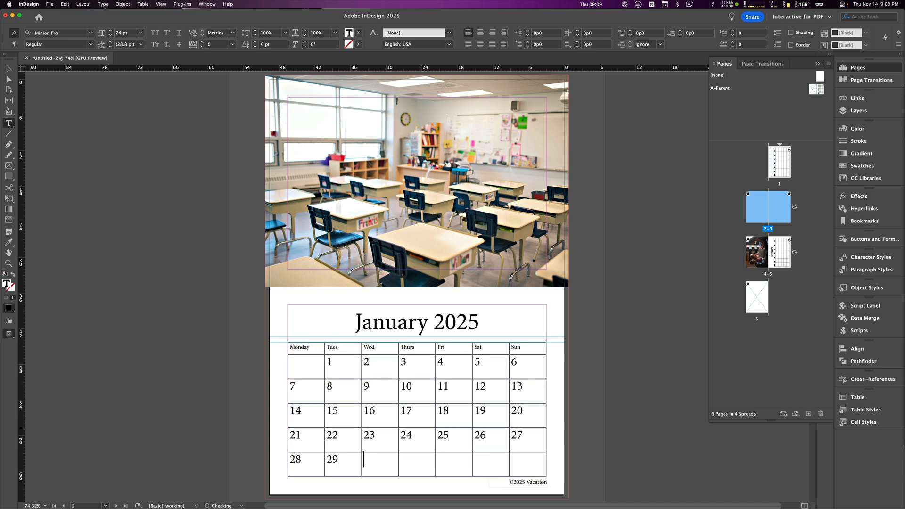
key(Tab)
text(30)
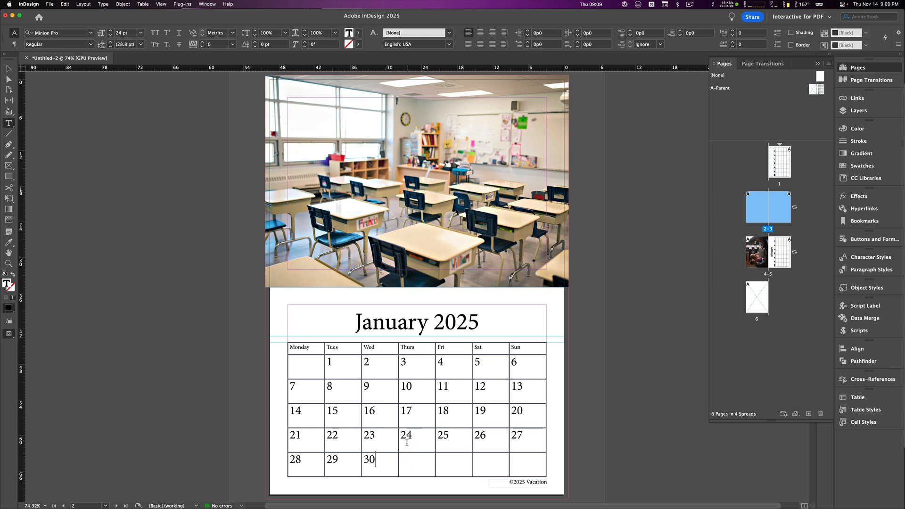
click(410, 463)
text(31)
drag(329, 360, 427, 455)
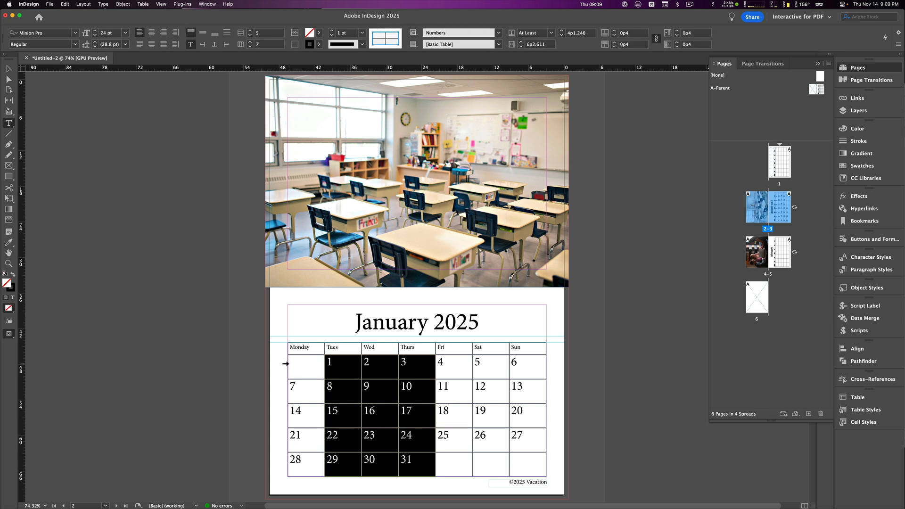
click(348, 367)
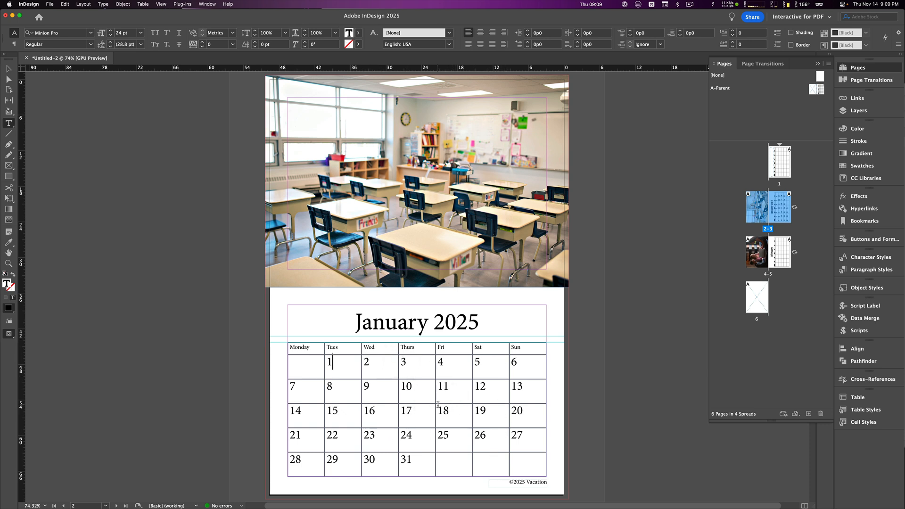
- Go to the February spread 4-5 and enter the dates 1 to 3 in the first date row, from Fri to Sun
double_click(764, 275)
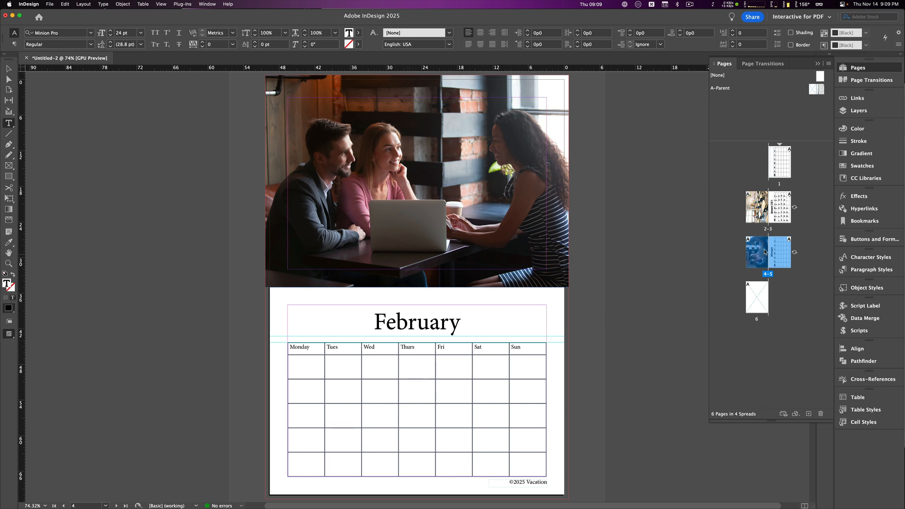
double_click(769, 230)
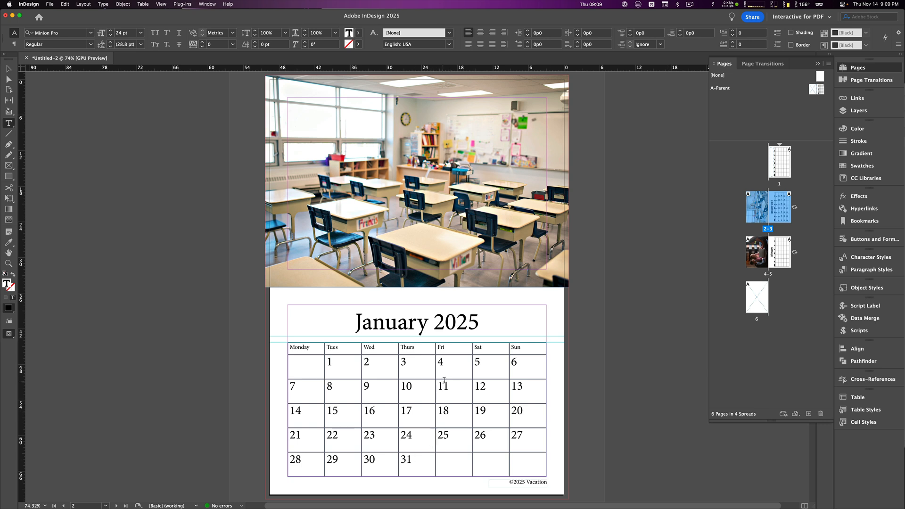
double_click(759, 269)
click(452, 360)
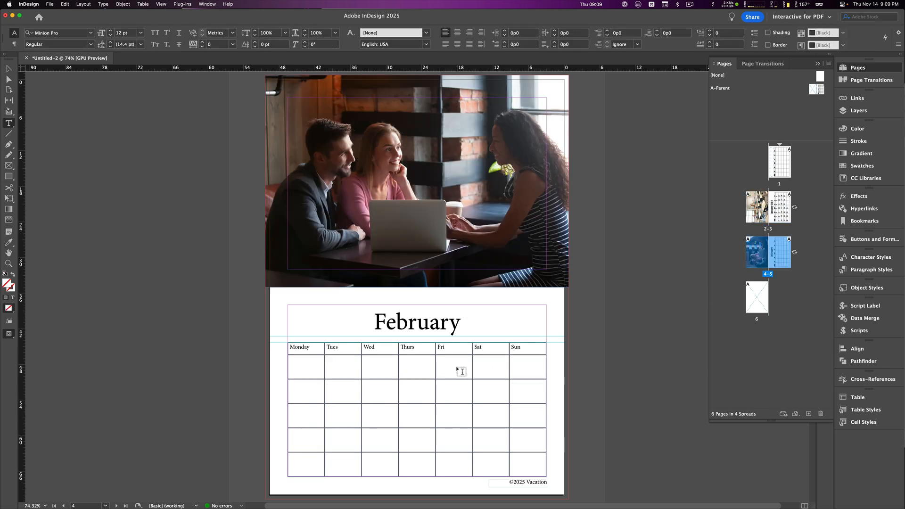
key(Escape)
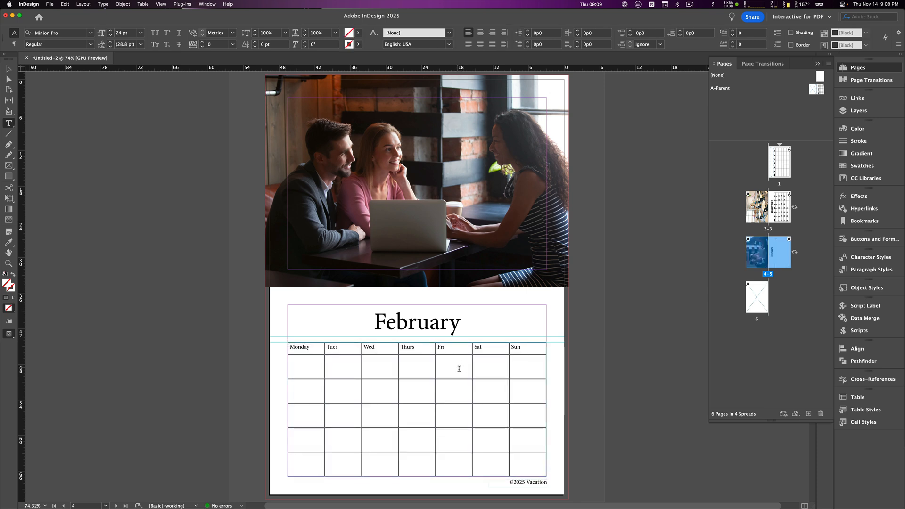
click(449, 362)
text(1)
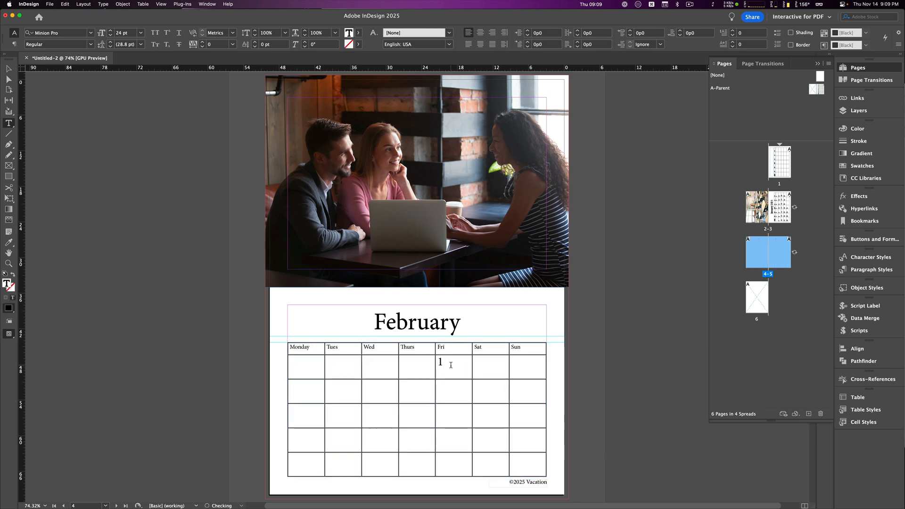
key(Tab)
text(2)
key(Tab)
text(3)
- Fill the February table's second date row with 4 to 10, from Monday to Sun
key(Tab)
text(4)
key(Tab)
text(5)
key(Tab)
text(6)
key(Tab)
text(7)
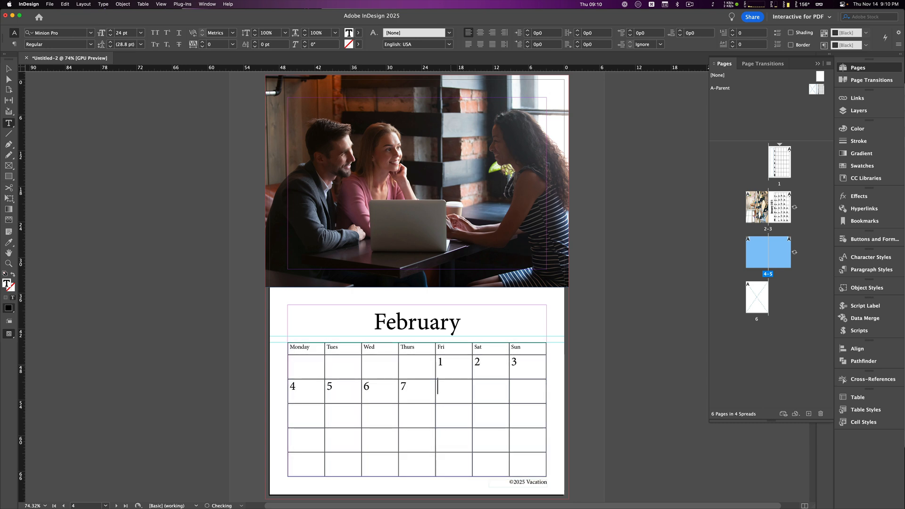
key(Tab)
text(8)
key(Tab)
text(9)
key(Tab)
text(10)
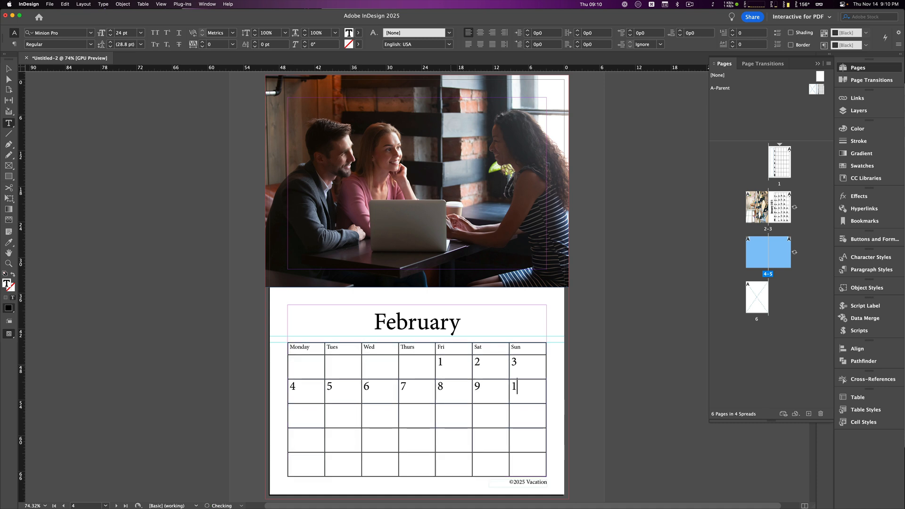
- Enter 11 to 14 in the February table's third date row, from Monday to Thurs
key(Tab)
text(11)
key(Tab)
text(12)
key(Tab)
text(13)
key(Tab)
text(14)
- Complete the February table's third date row with 15, 16 and 17 under Fri, Sat and Sun, correcting any misplaced dates
key(Tab)
key(Tab)
text(15)
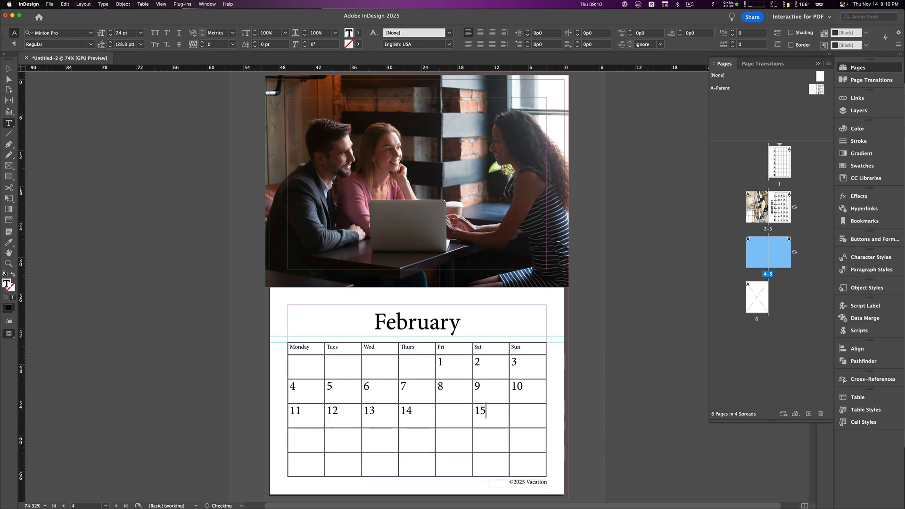
key(Tab)
text(1)
text(6)
text(15)
key(Tab)
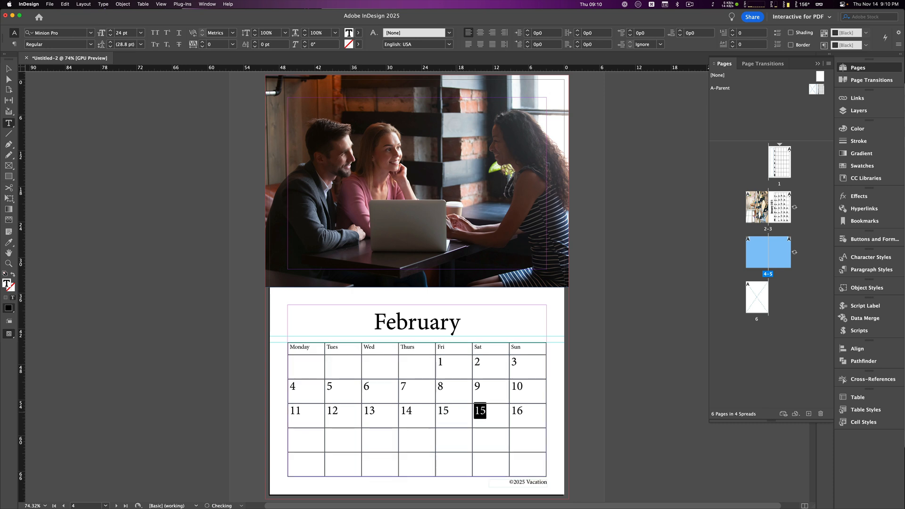
text(16)
key(Tab)
text(17)
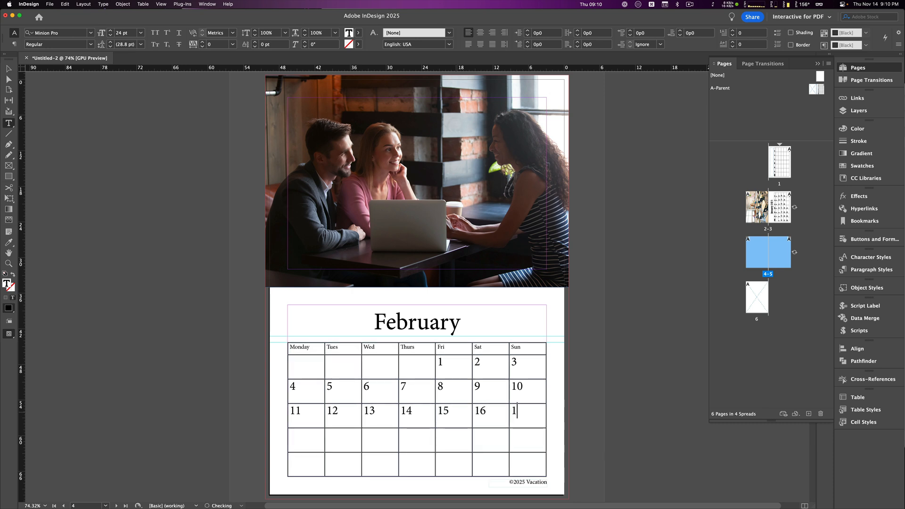
- Fill the February table's fourth date row with 18 to 24, from Monday to Sun
key(Tab)
text(18)
key(Tab)
text(19)
key(Tab)
text(1)
key(BackSpace)
text(20)
key(Tab)
text(21)
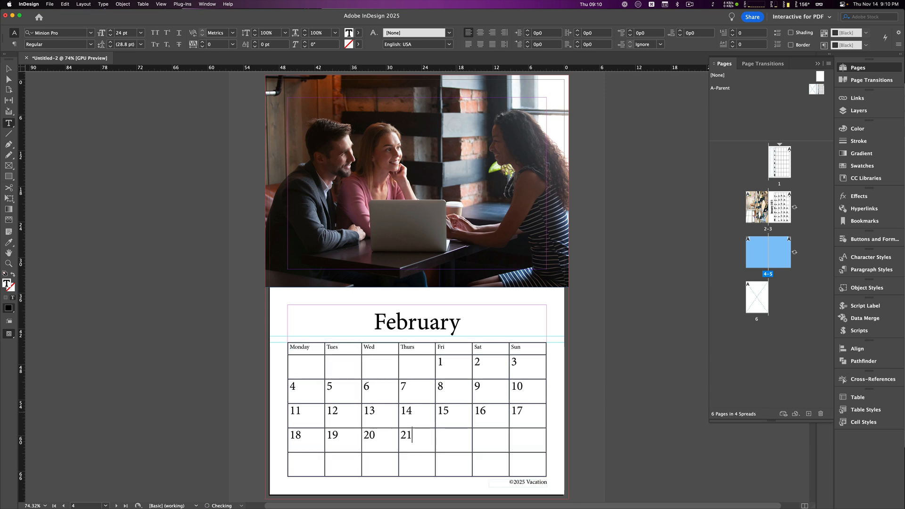
key(Tab)
text(22)
key(Tab)
text(23)
key(Tab)
text(24)
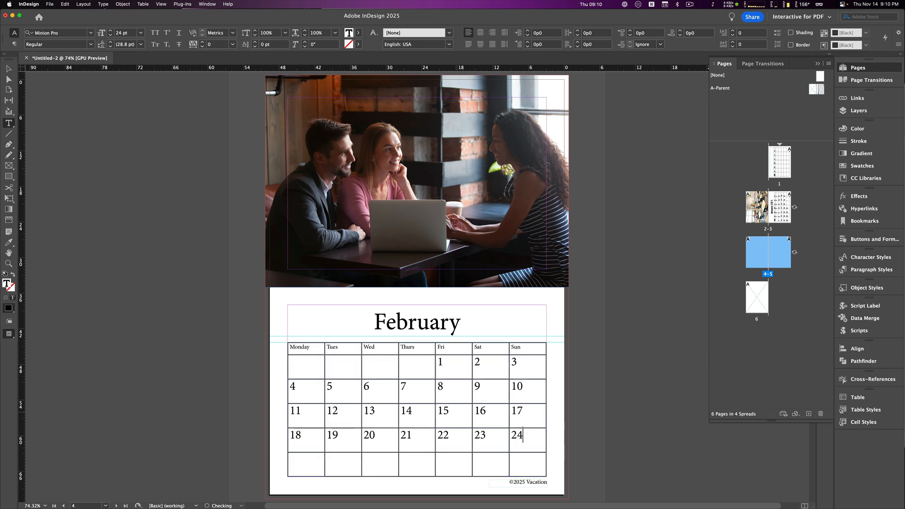
- Finish the February table by entering 25 to 28 in the last row, from Monday to Thurs
key(Tab)
text(25)
key(Tab)
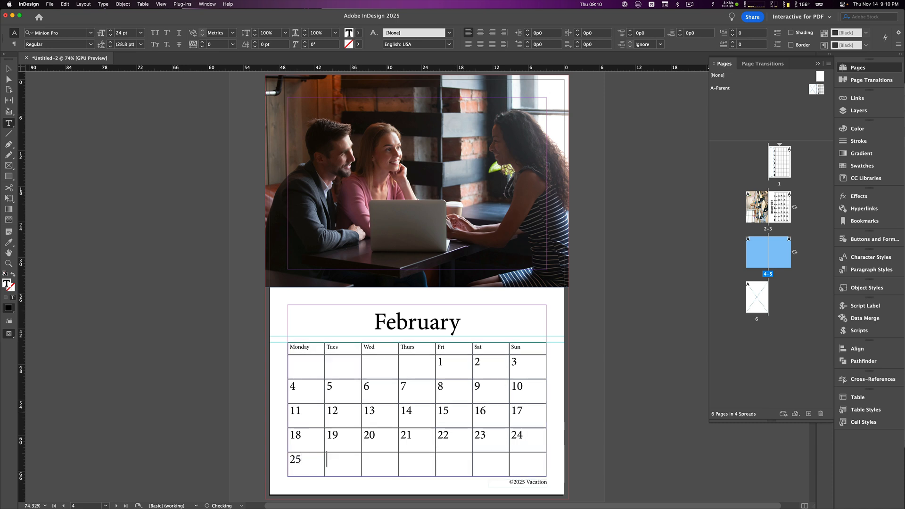
text(26)
key(Tab)
text(27)
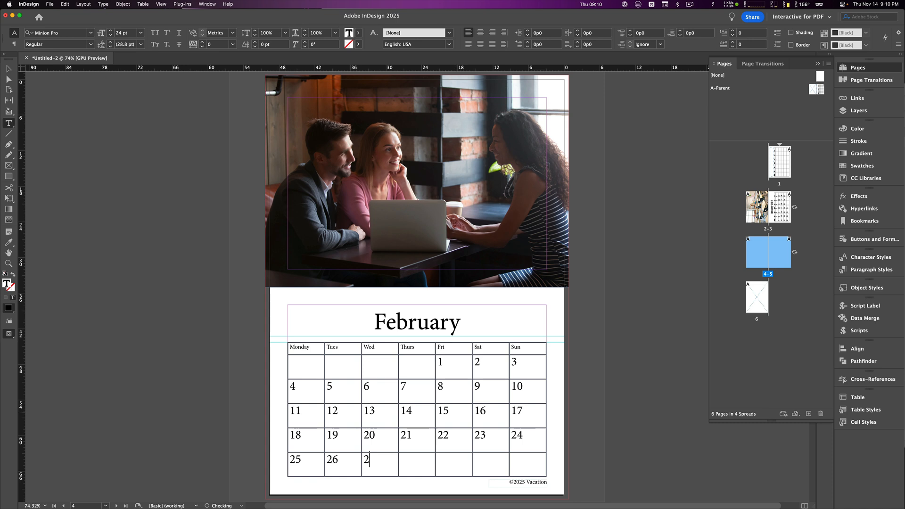
key(Tab)
text(28)
key(Tab)
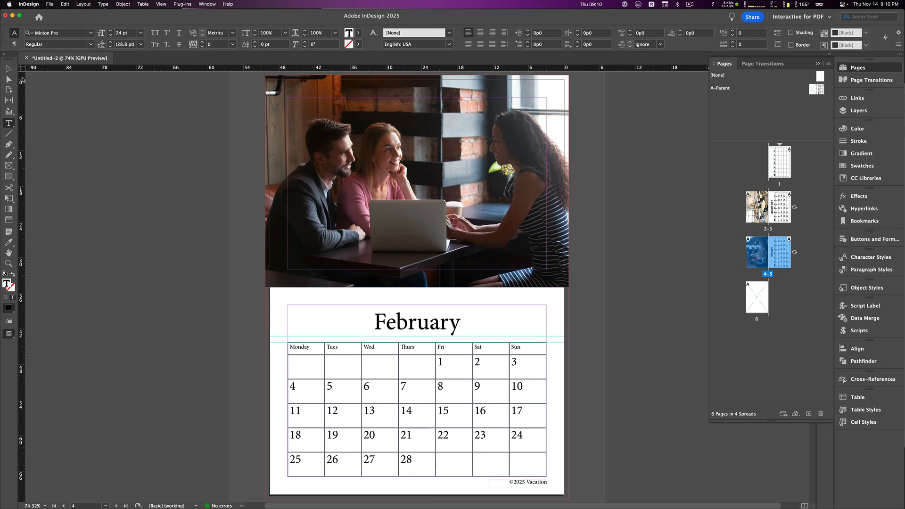
- Deselect everything and preview the February spread without guides and frame edges
click(8, 71)
click(579, 300)
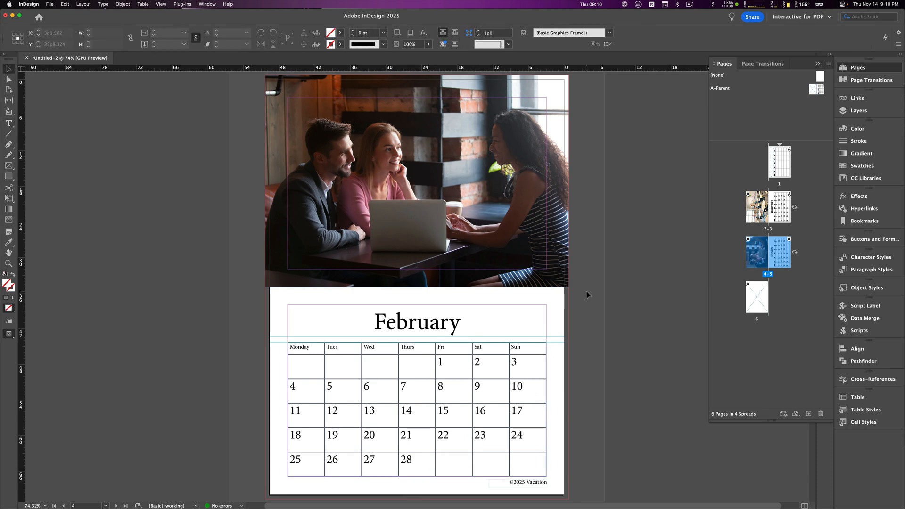
key(w)
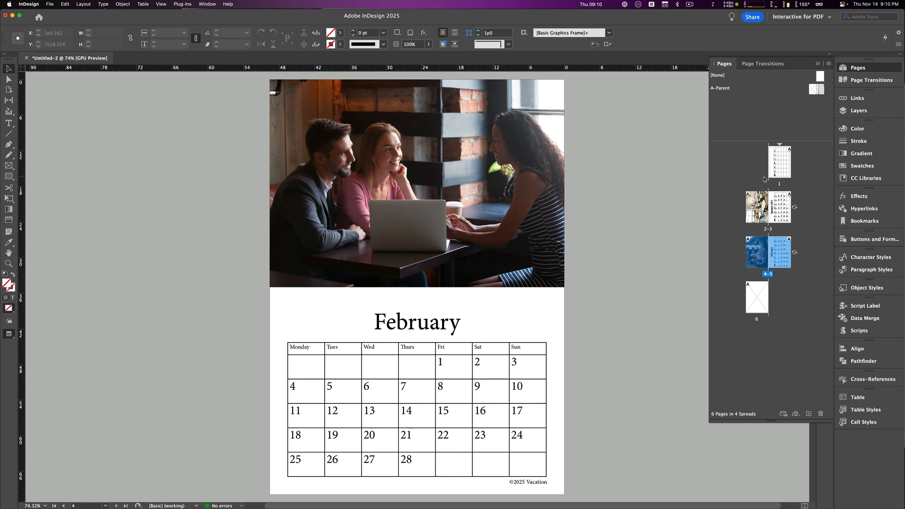
- Save the document as "calendar" in the Downloads folder
key(super+s)
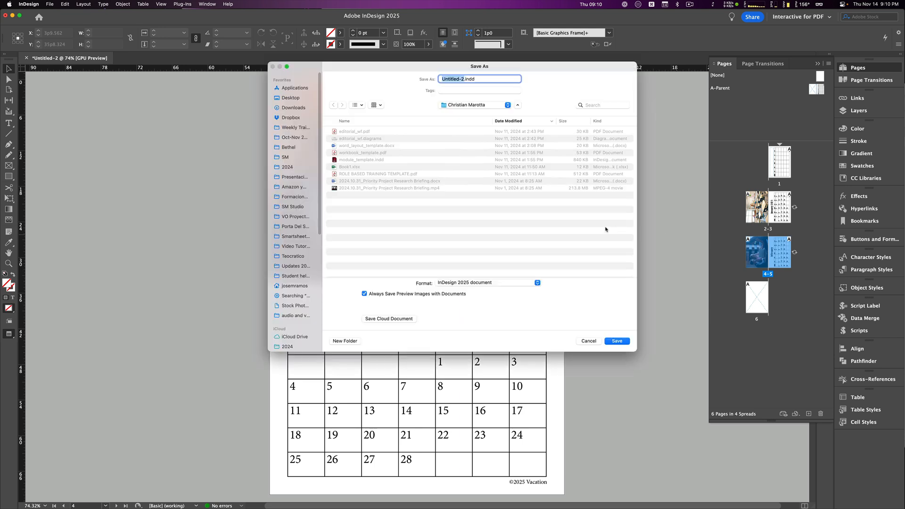
text(calendar)
click(289, 108)
click(626, 341)
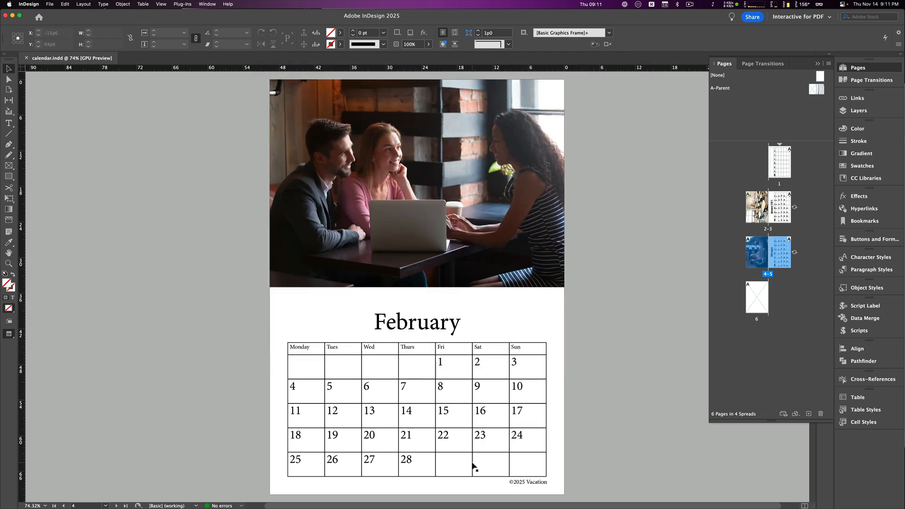
scroll(558, 440, down, 2)
scroll(559, 441, up, 2)
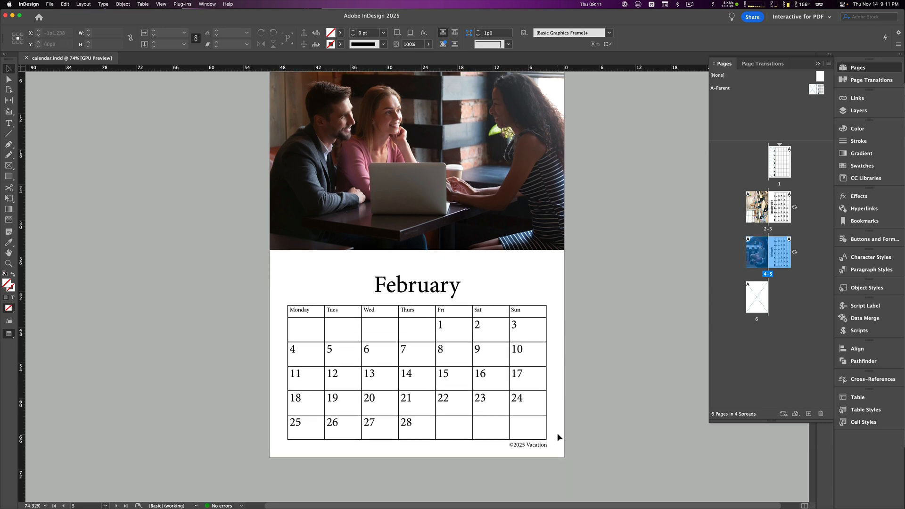
scroll(559, 440, down, 2)
scroll(555, 437, up, 3)
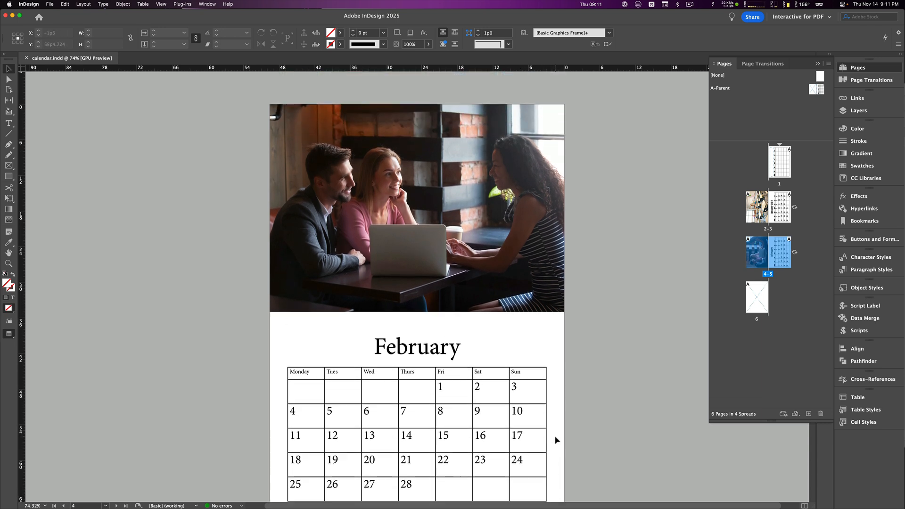
scroll(555, 436, down, 1)
scroll(555, 437, down, 1)
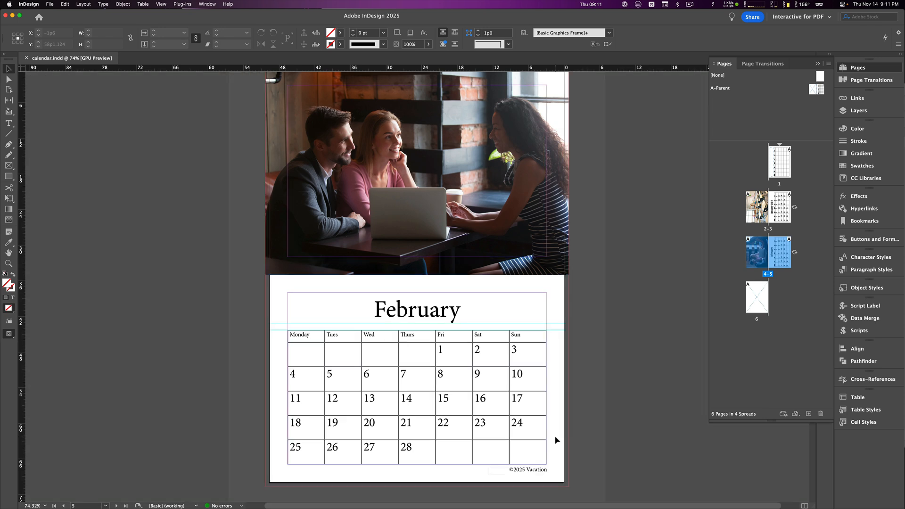
- Hide the borders of the three empty Fri to Sun cells after February 28 by setting their cell strokes to 0 pt, and deselect them
click(514, 456)
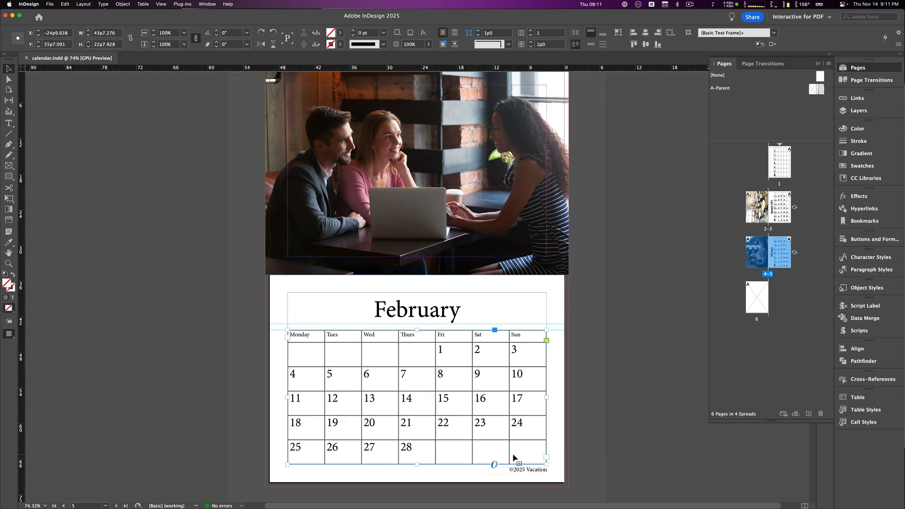
double_click(520, 452)
drag(522, 453, 464, 453)
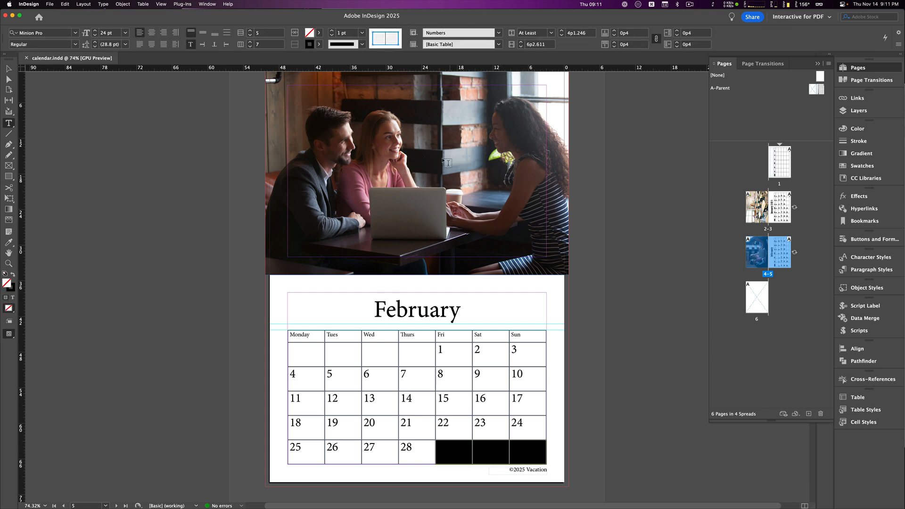
click(385, 38)
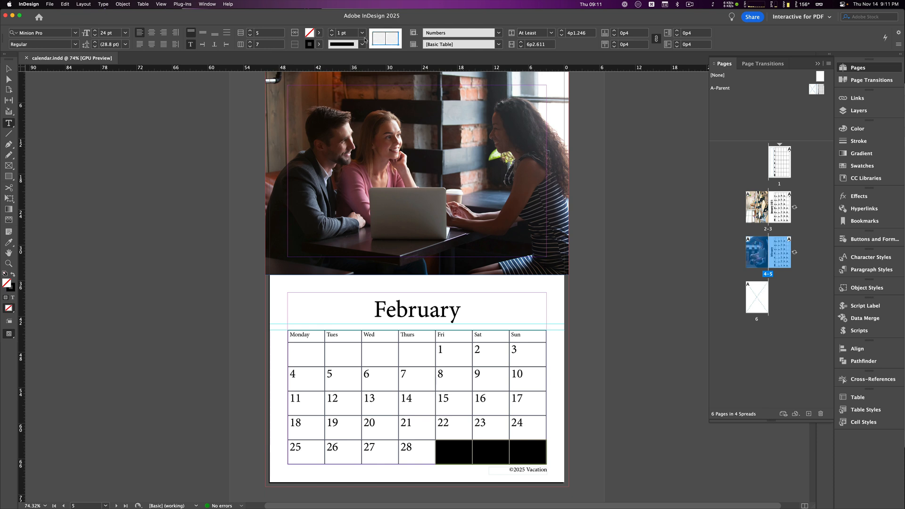
click(363, 34)
click(351, 42)
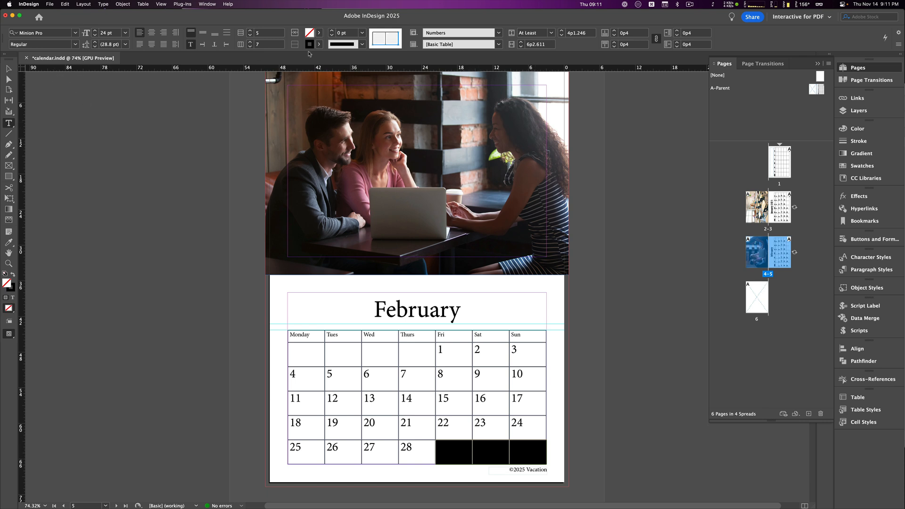
click(386, 41)
click(363, 33)
click(351, 42)
click(9, 69)
click(764, 483)
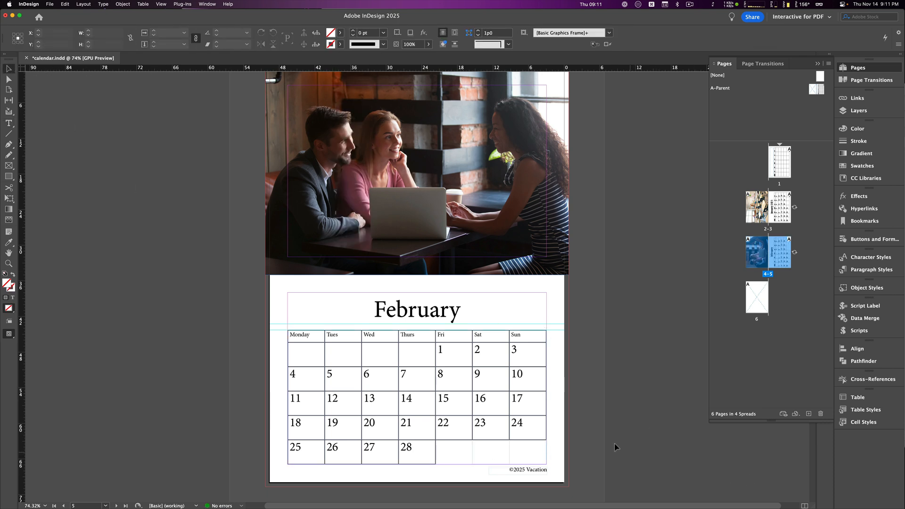
- Preview the February spread and fill the empty cells before February 1 with 31, 30, 29 and 28, from Thurs back to Monday
key(w)
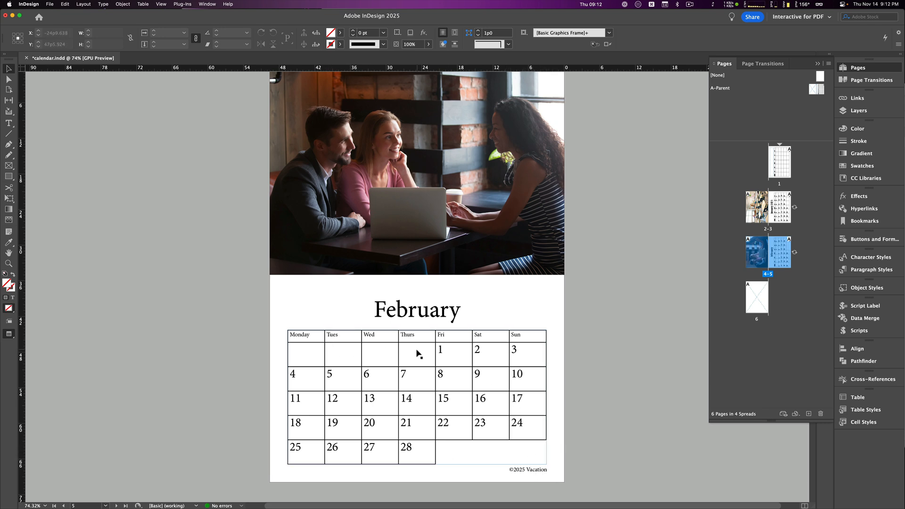
double_click(314, 357)
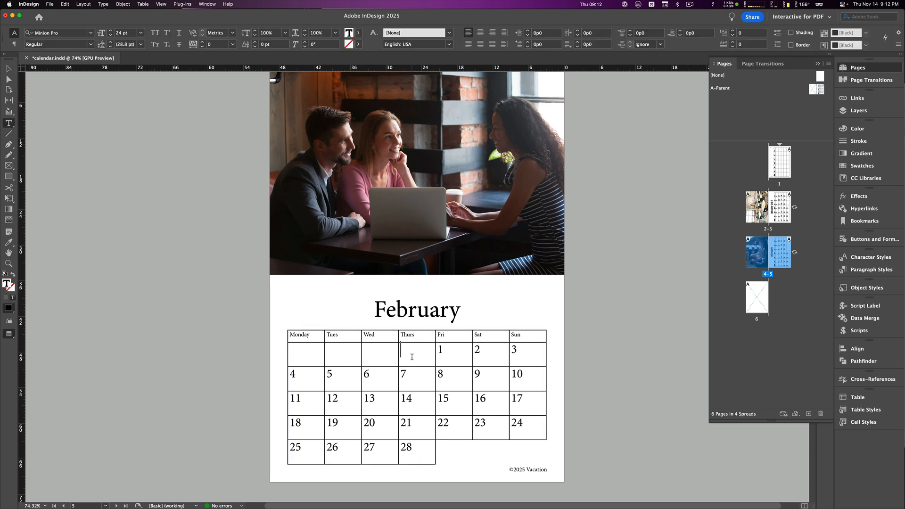
text(31)
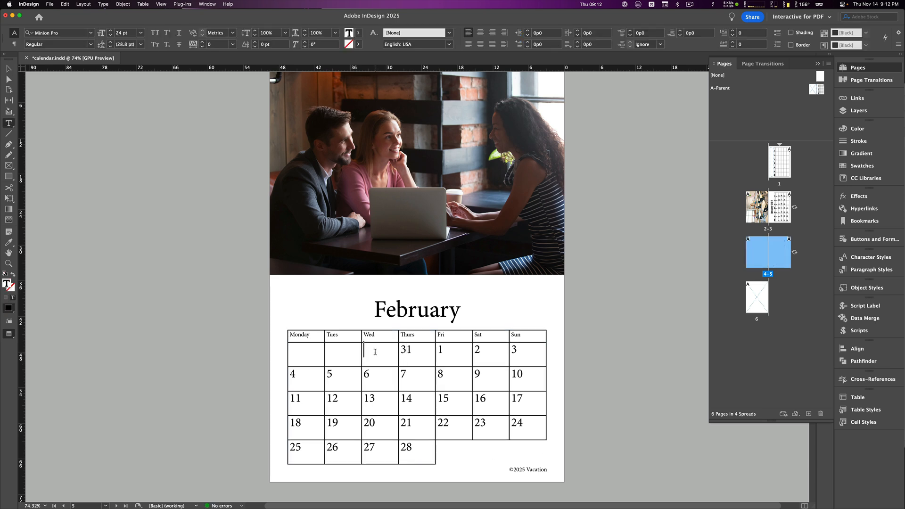
text(30)
click(334, 357)
text(29)
click(313, 357)
text(28)
- Select the 28 to 31 cells before February 1, duplicate the Number paragraph style and name the copy "Number (ghost)"
drag(292, 349, 414, 351)
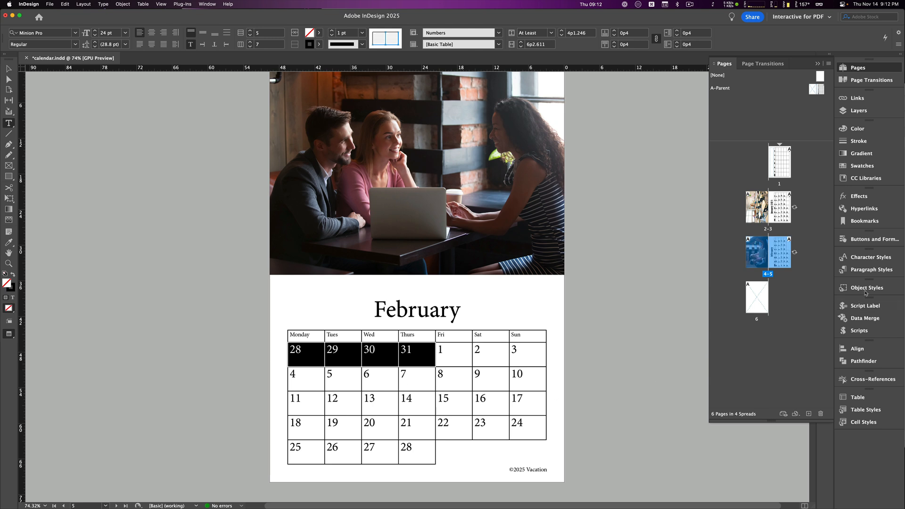
click(872, 271)
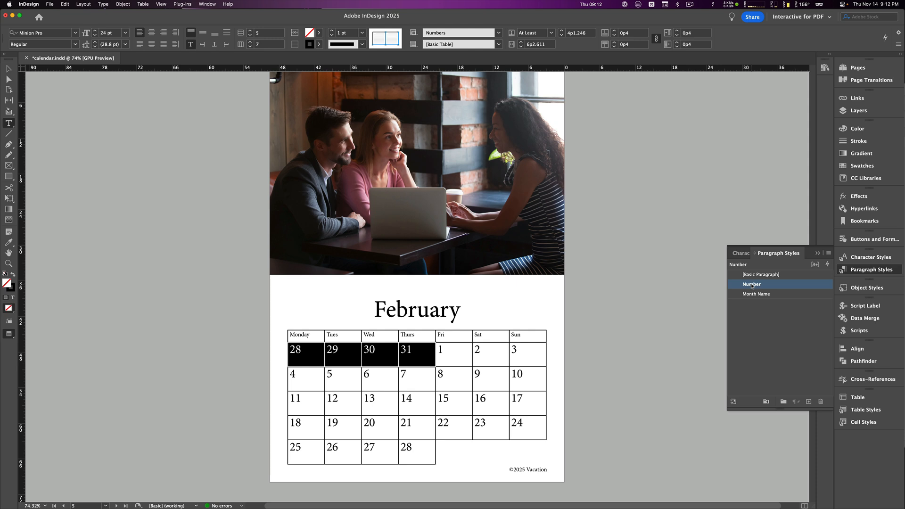
click(809, 402)
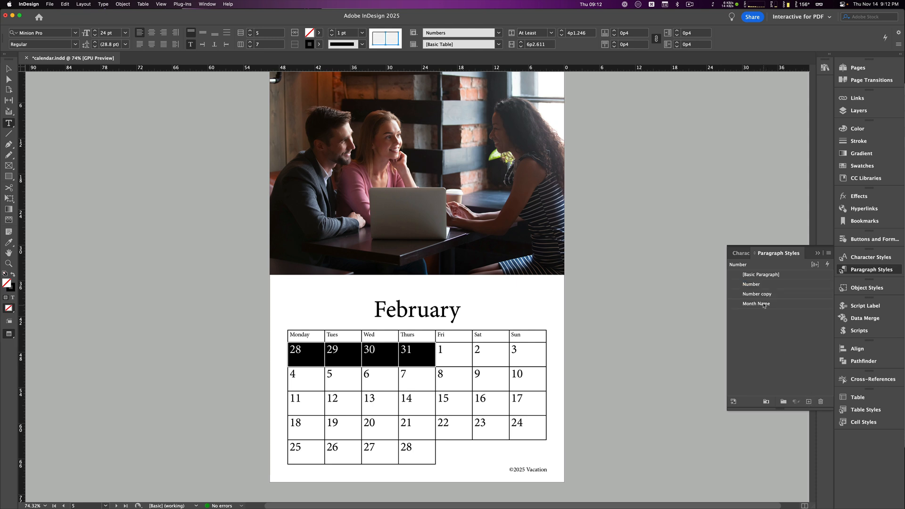
right_click(762, 296)
click(788, 305)
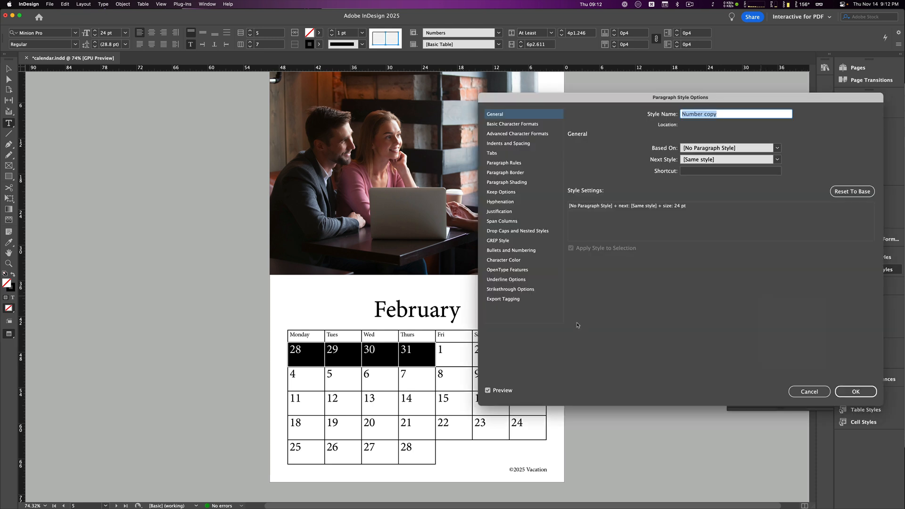
double_click(710, 117)
text((ghost)
- Give the Number (ghost) style a black character color with a 40% tint and save the style
click(511, 260)
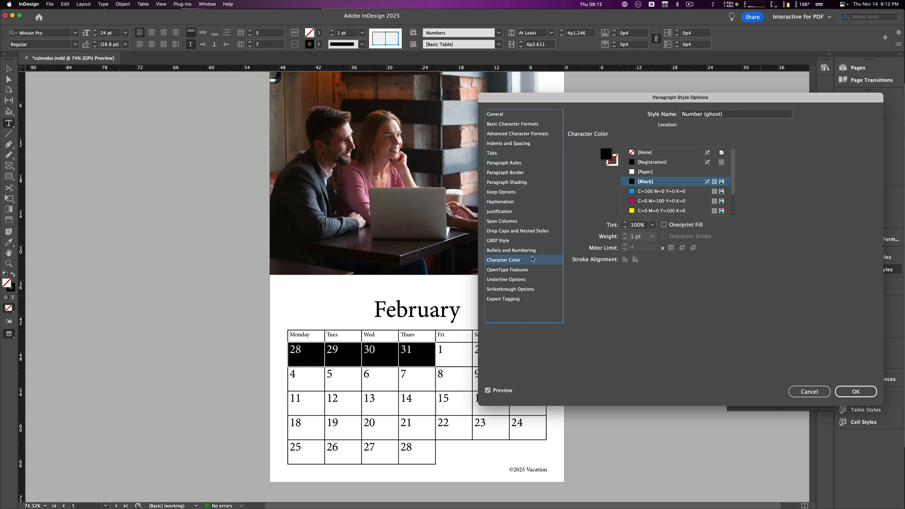
click(652, 225)
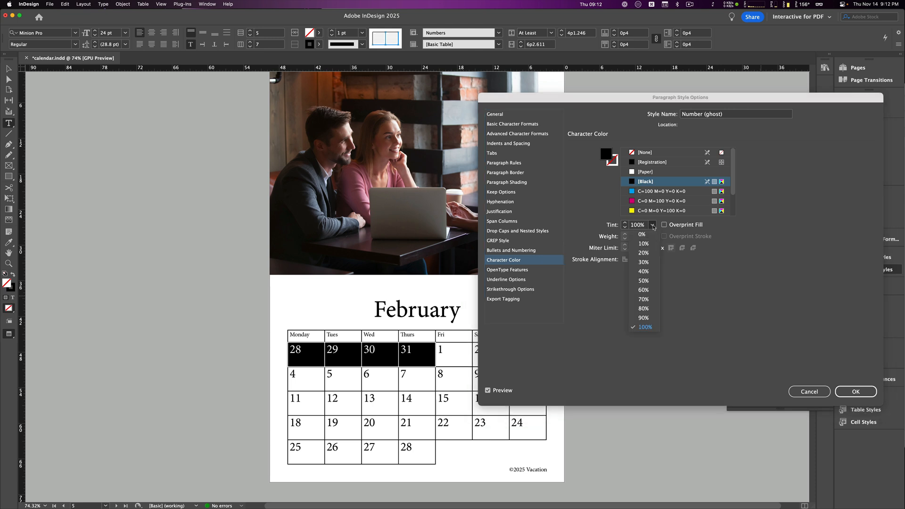
click(647, 273)
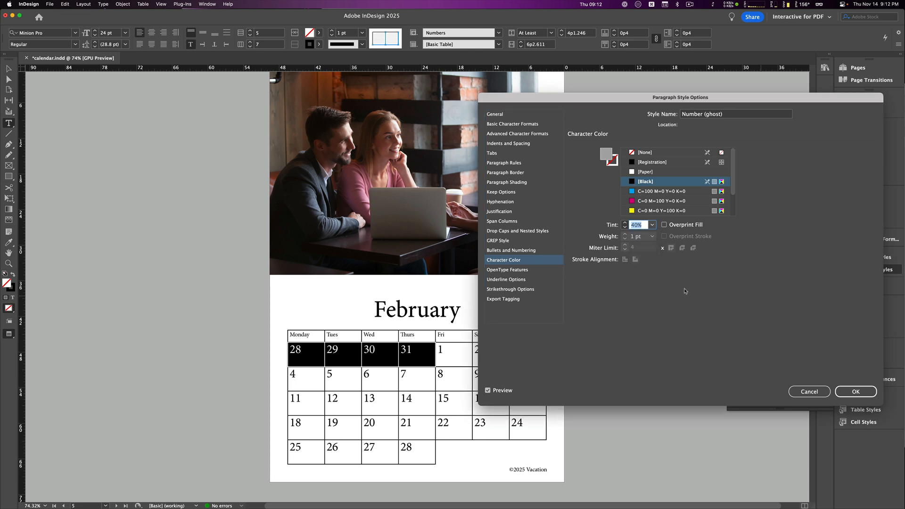
click(856, 393)
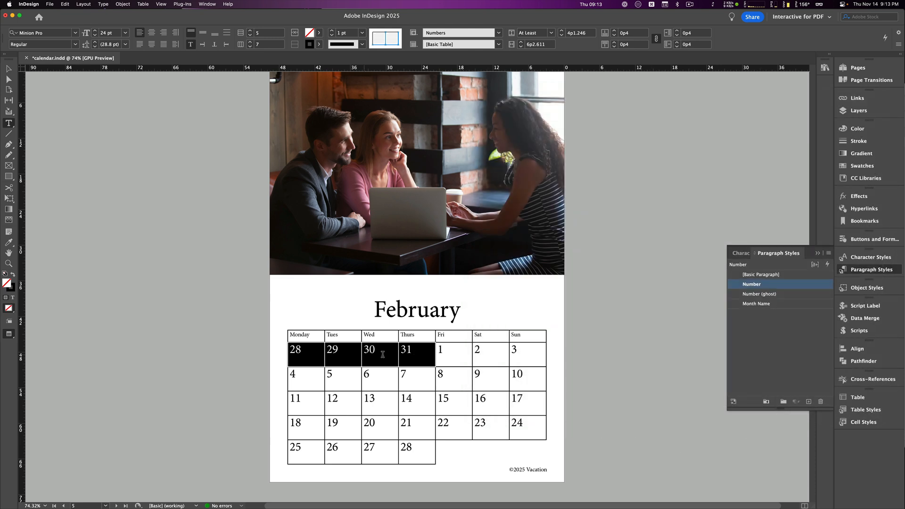
- Apply the Number (ghost) style to the 28 to 31 cells before February 1 and deselect them
click(777, 294)
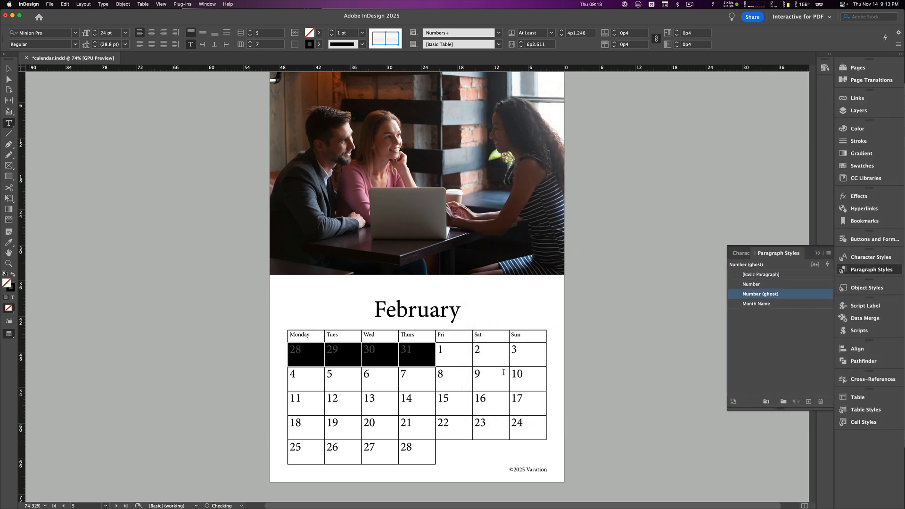
click(104, 174)
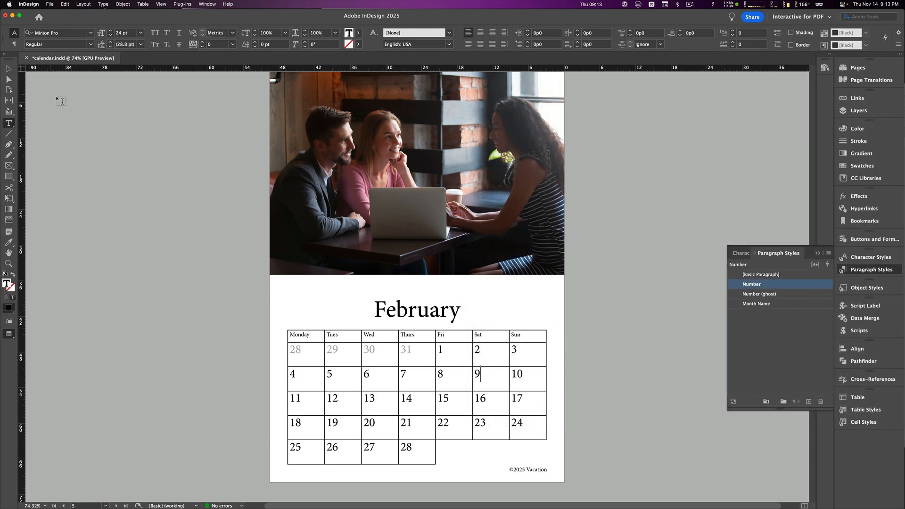
click(9, 69)
click(161, 204)
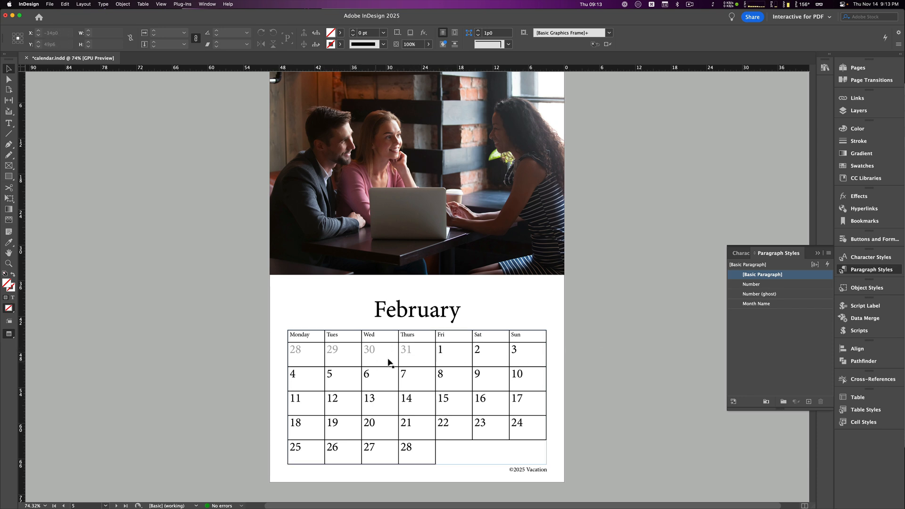
- Lighten the Number (ghost) paragraph style by setting its character color tint to 20%
right_click(758, 298)
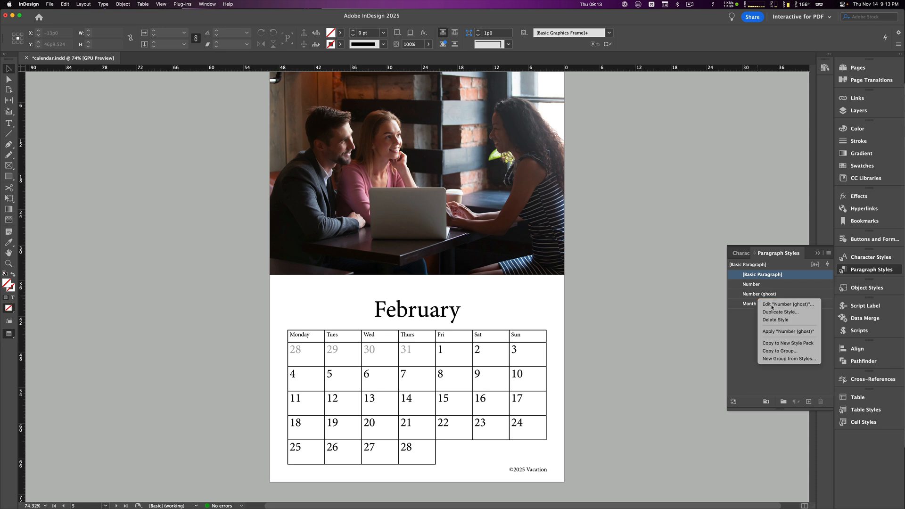
click(776, 304)
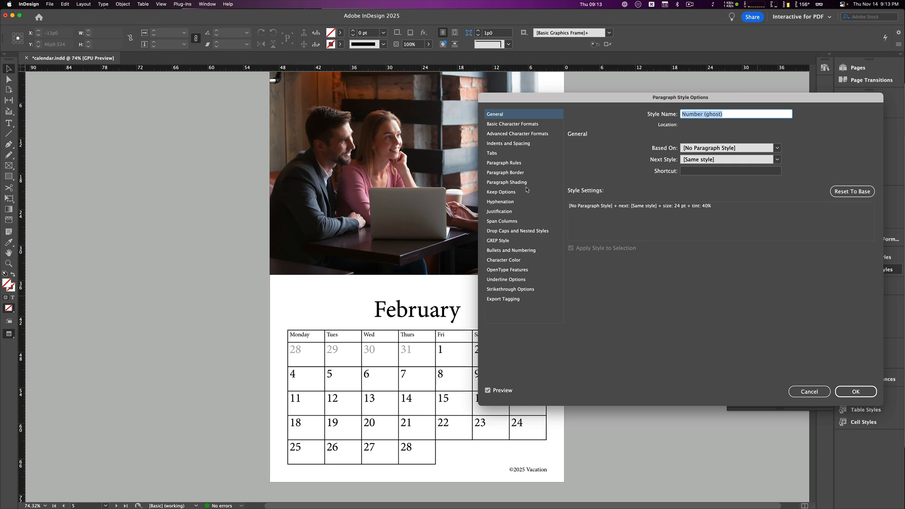
click(504, 260)
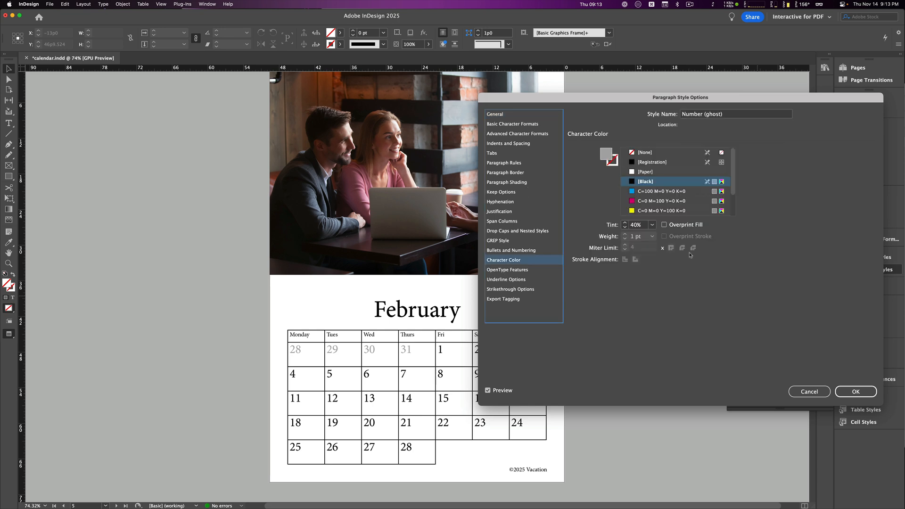
click(652, 225)
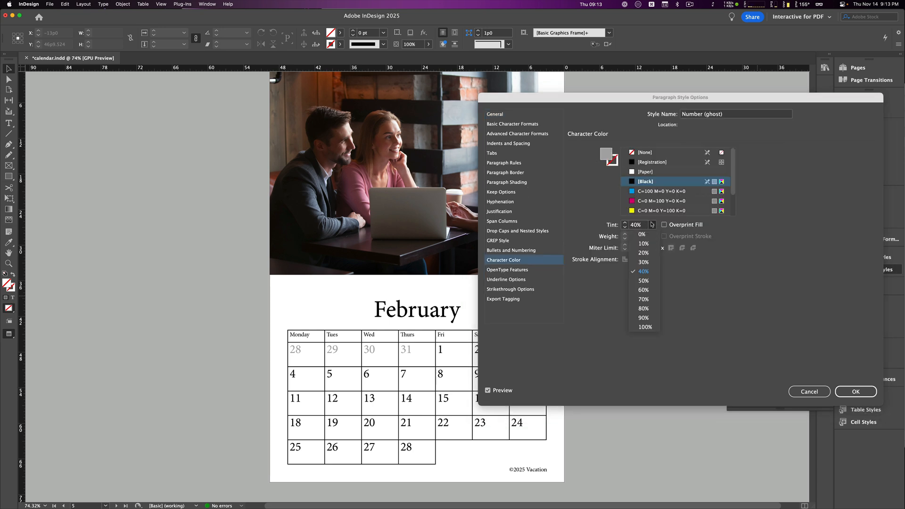
click(643, 253)
click(856, 392)
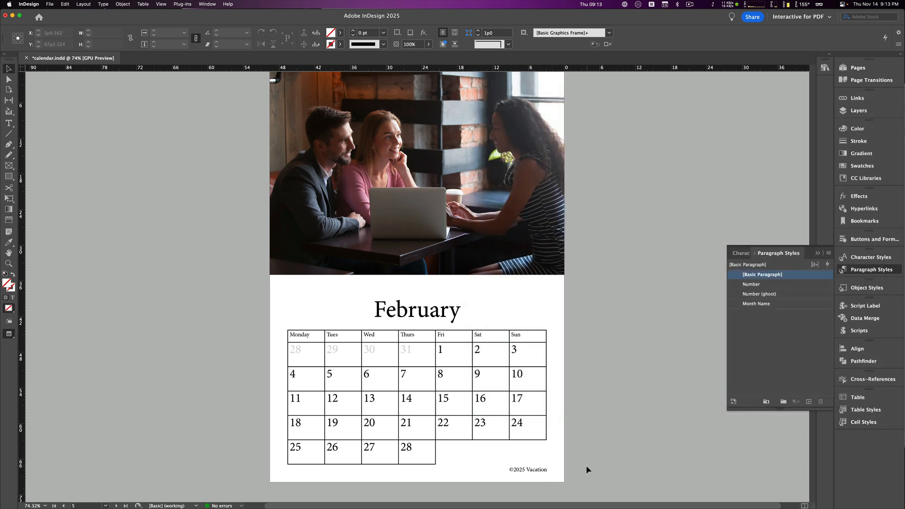
scroll(586, 472, up, 2)
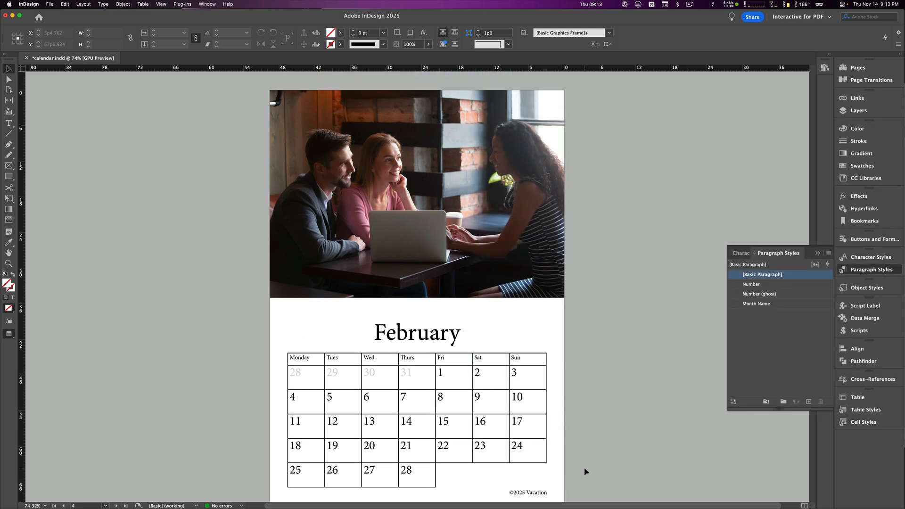
scroll(586, 472, down, 2)
scroll(585, 470, up, 2)
scroll(563, 430, down, 2)
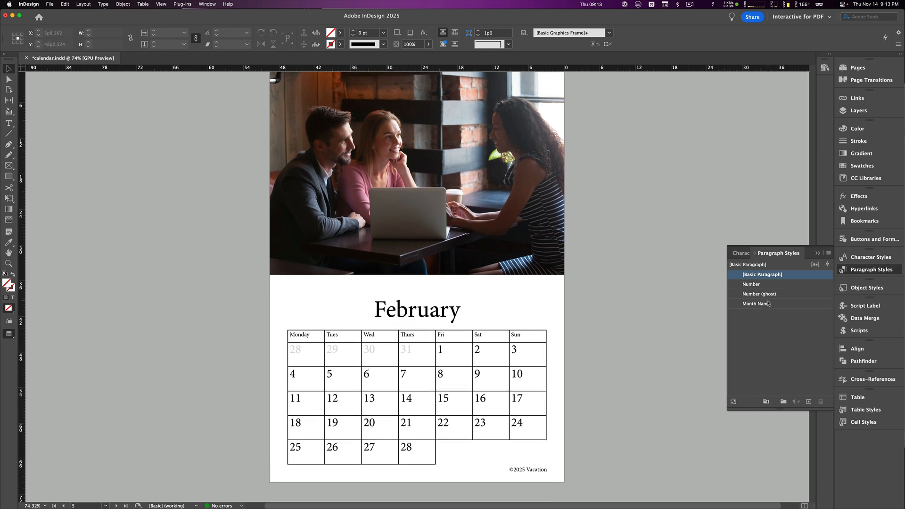
- Edit the Month Name paragraph style and set its font family to Adelle
right_click(793, 309)
click(807, 311)
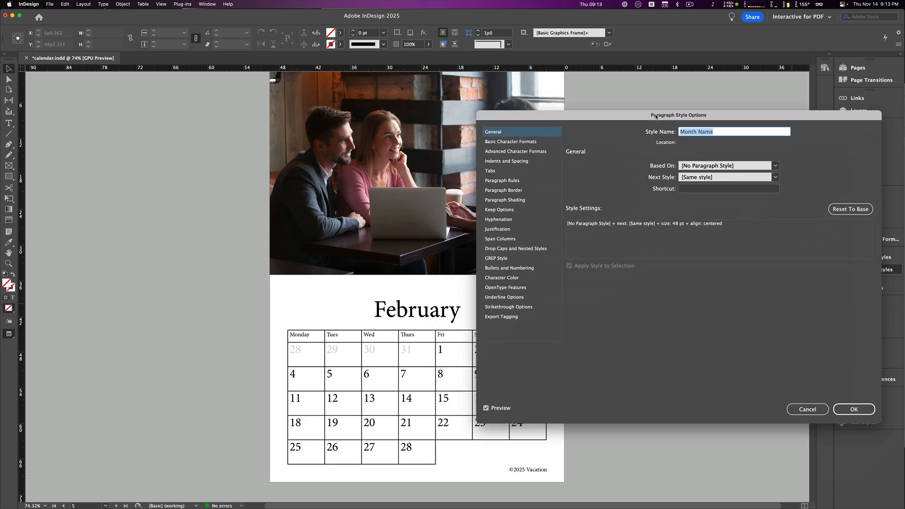
drag(672, 99, 651, 108)
click(507, 136)
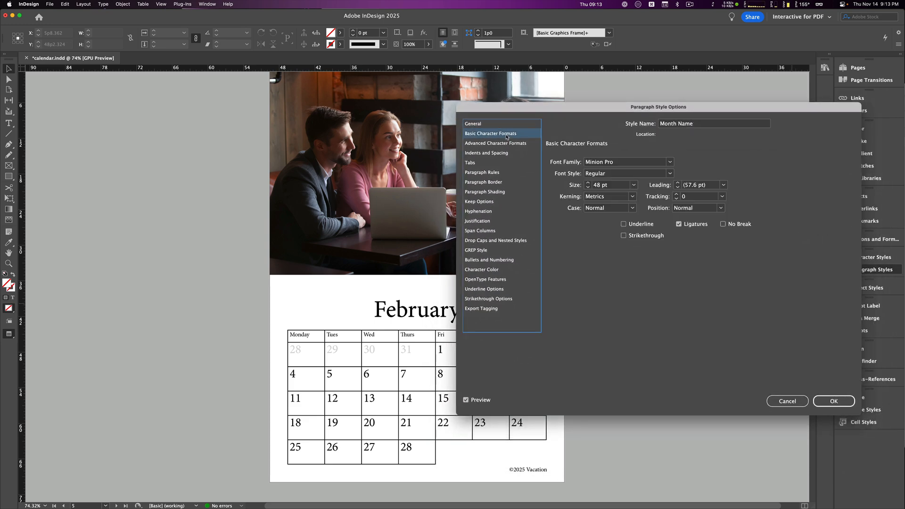
click(670, 162)
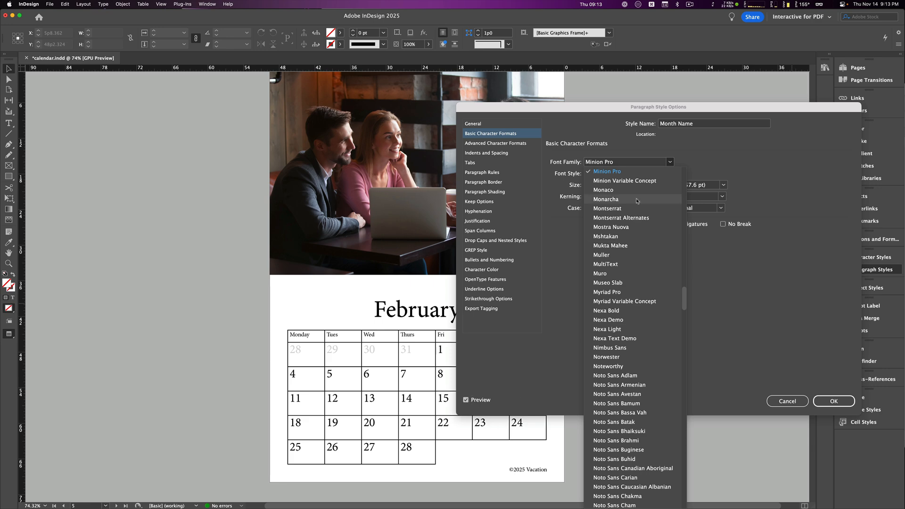
drag(681, 295, 689, 175)
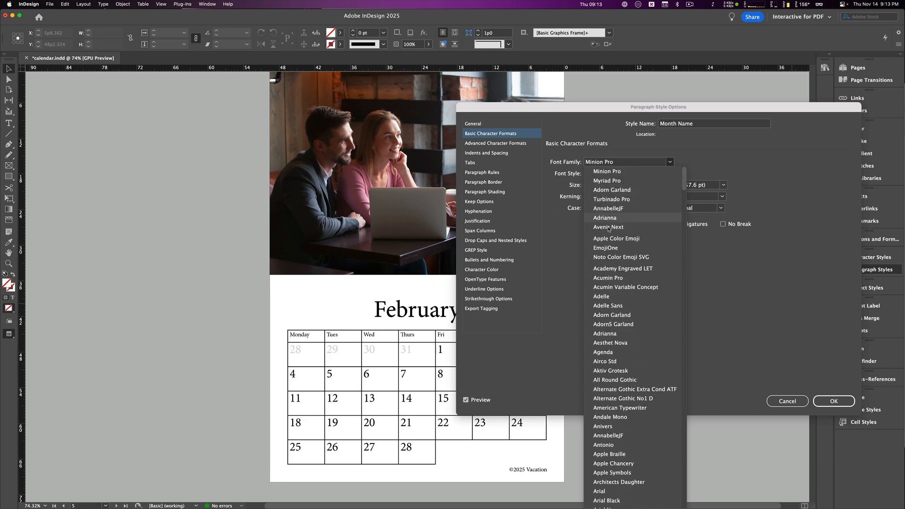
click(602, 296)
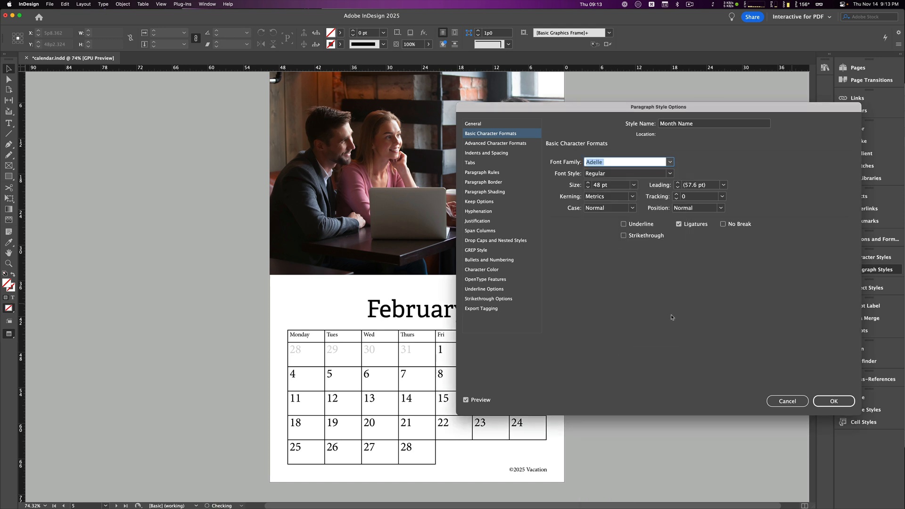
- Set the Month Name style's font style to Bold and save the style
drag(609, 107, 635, 50)
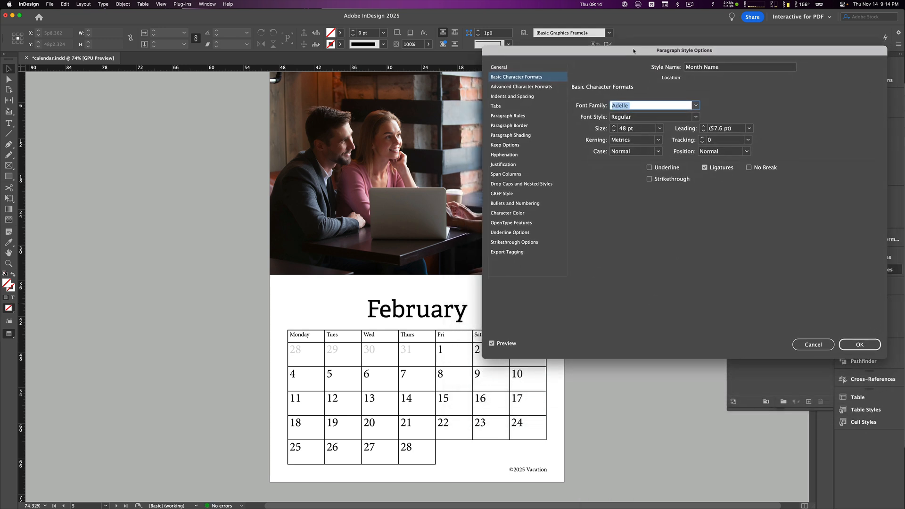
click(694, 117)
click(625, 144)
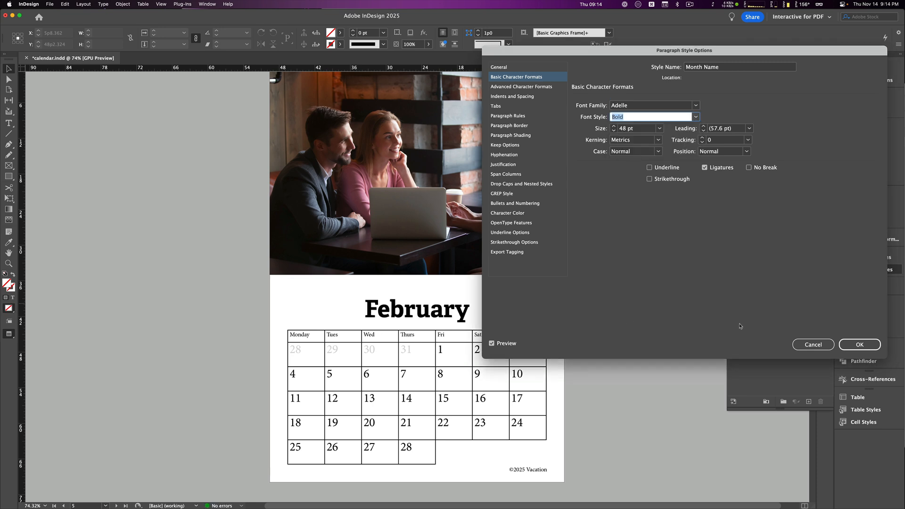
click(859, 345)
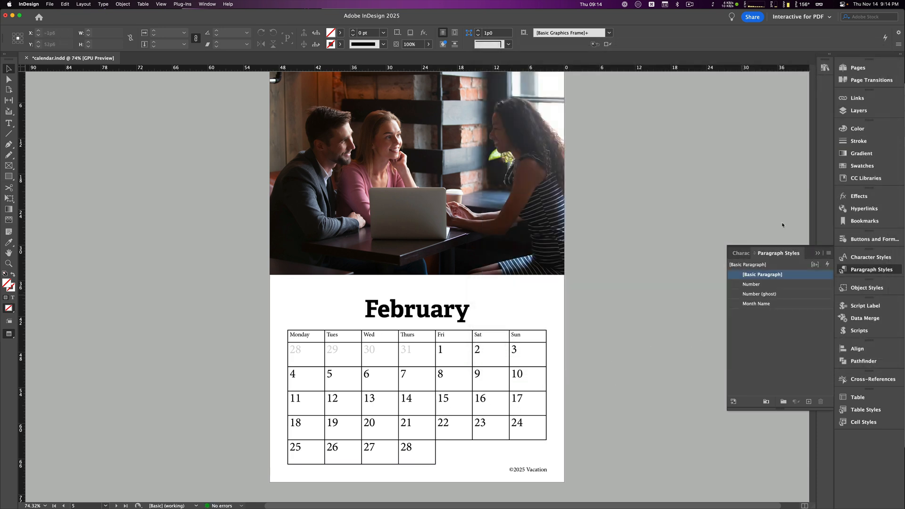
- Compare the month titles on the January and February spreads by switching between pages 2-3 and 4-5
click(854, 67)
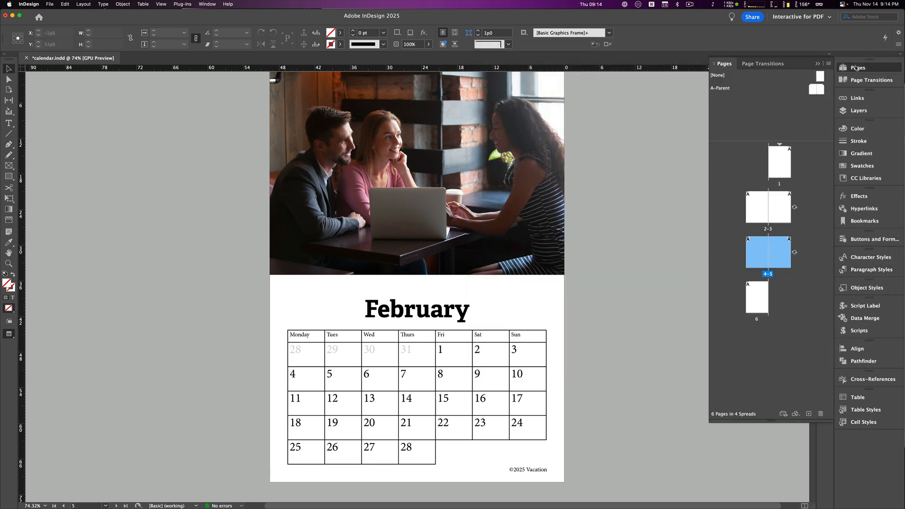
double_click(769, 229)
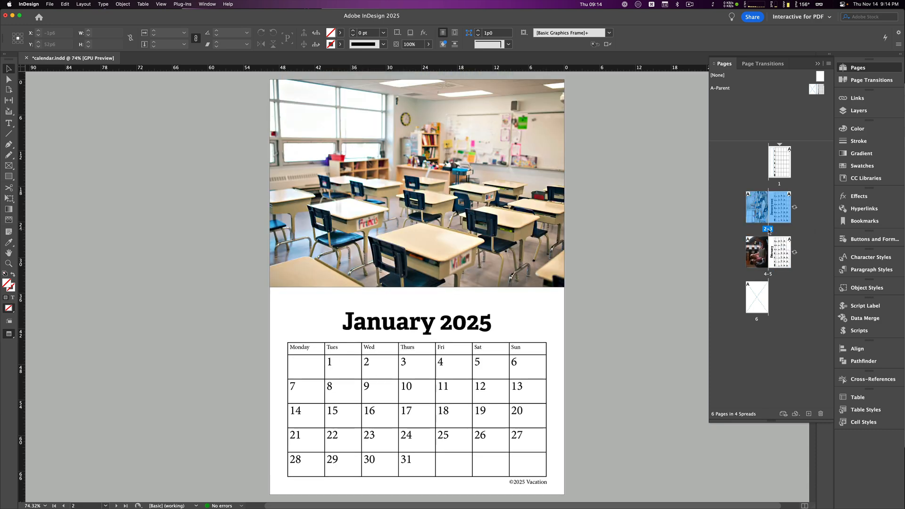
double_click(768, 275)
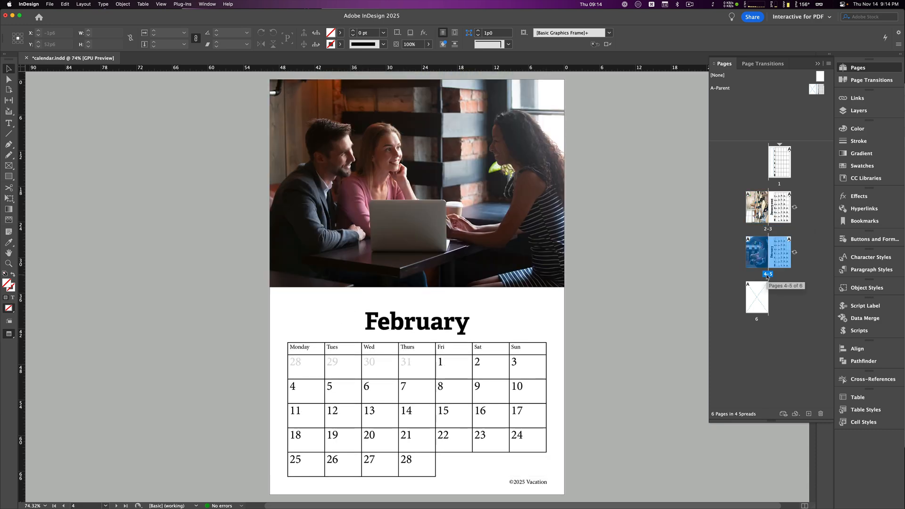
double_click(766, 230)
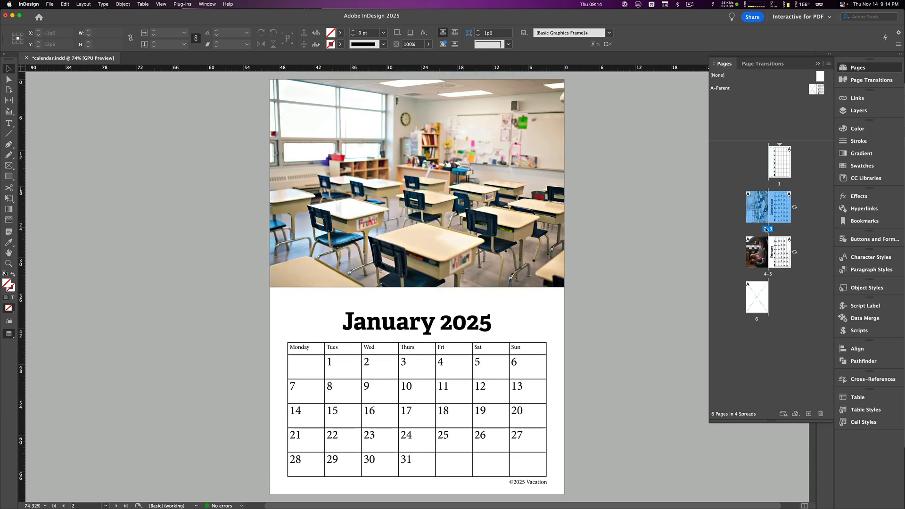
double_click(767, 274)
double_click(768, 229)
- Show the layout guides and apply the [None] parent to pages 1 and 6 to clear the calendar layout from them
key(w)
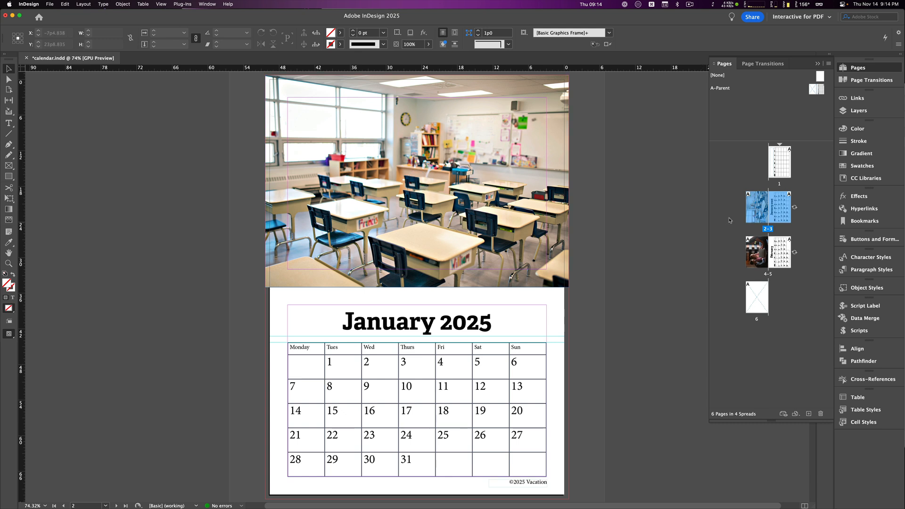
double_click(781, 165)
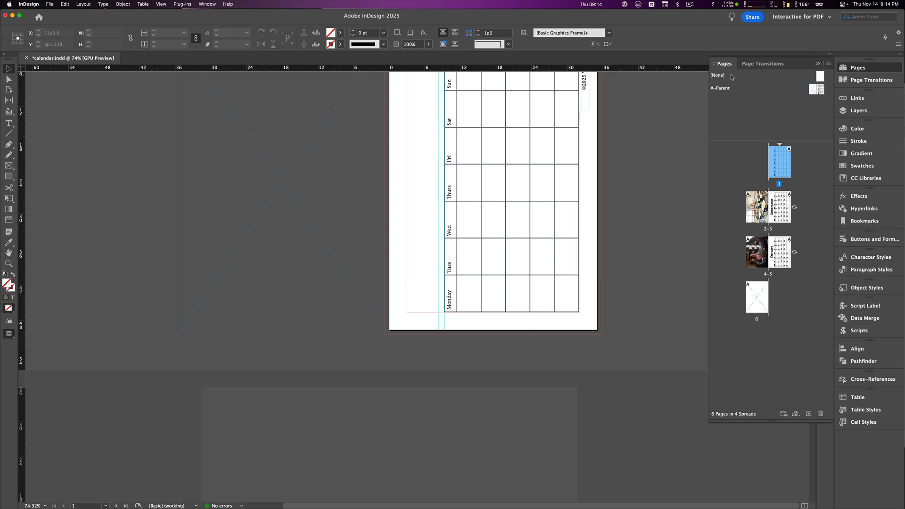
drag(824, 79, 777, 173)
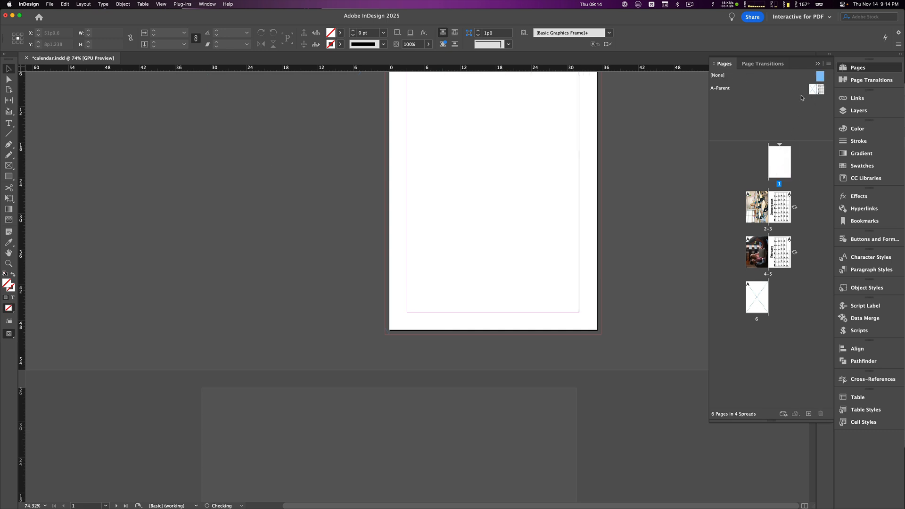
mouse_move(821, 76)
mouse_down()
mouse_move(788, 233)
mouse_move(758, 299)
mouse_move(766, 307)
mouse_up()
- Rotate the spread view of page 1 by 90° so the blank cover page displays in landscape
double_click(783, 185)
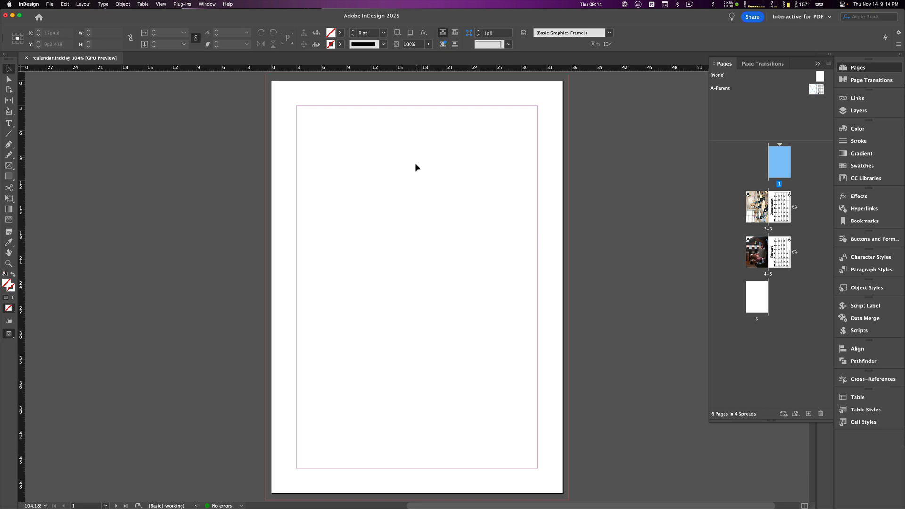
right_click(783, 169)
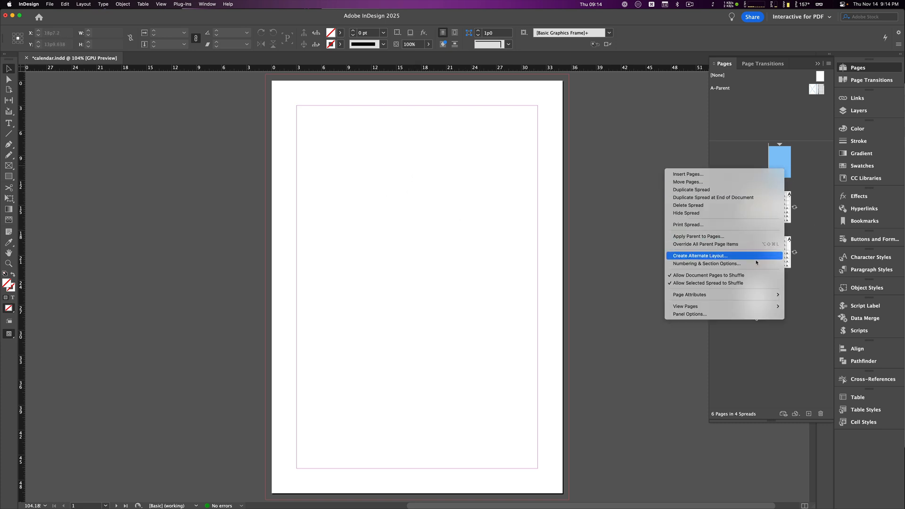
mouse_move(760, 294)
mouse_move(821, 304)
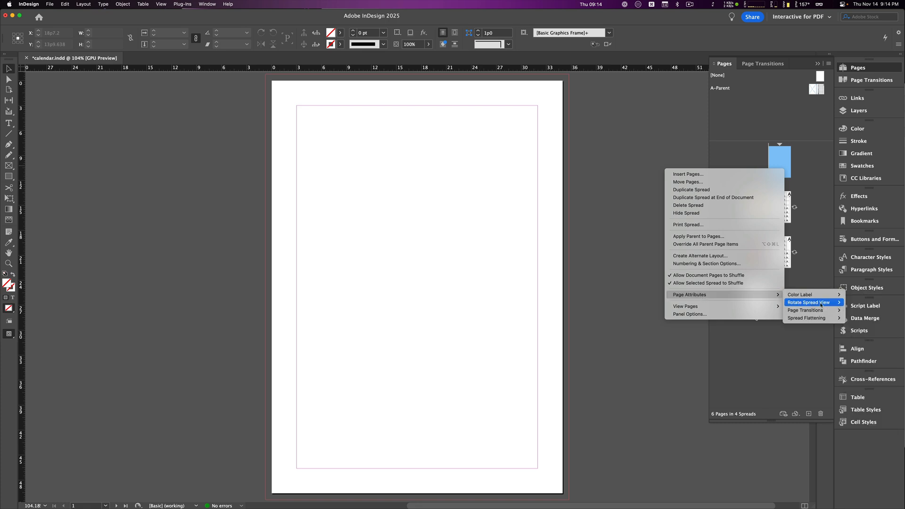
click(856, 303)
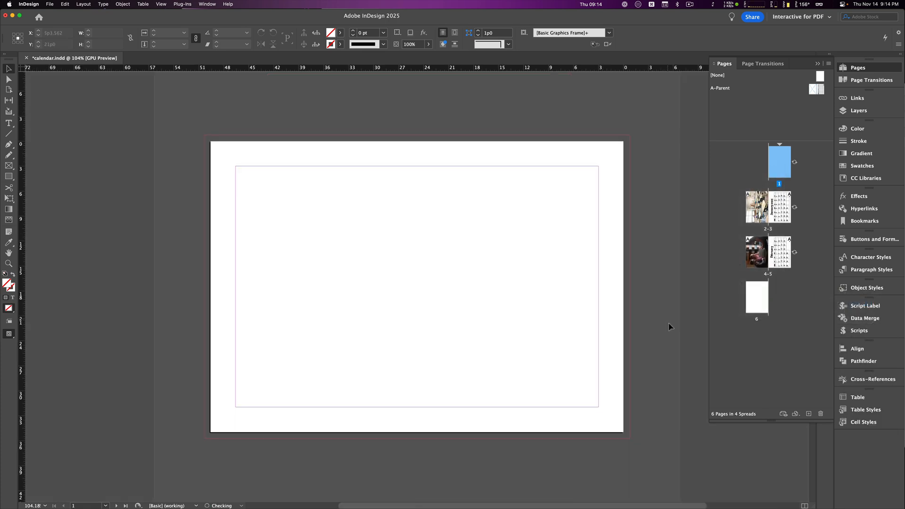
- Rotate the spread view of page 6 by 90° to match the orientation of page 1 and the January spread
double_click(757, 309)
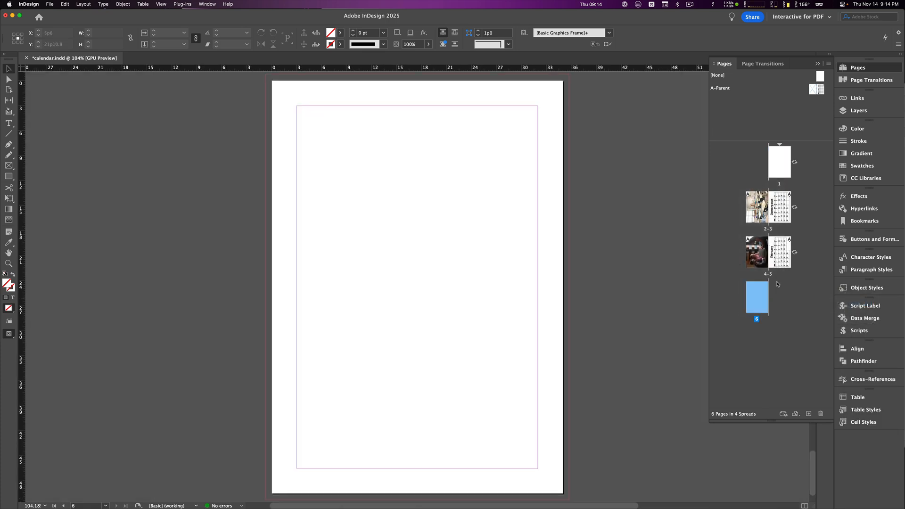
right_click(761, 300)
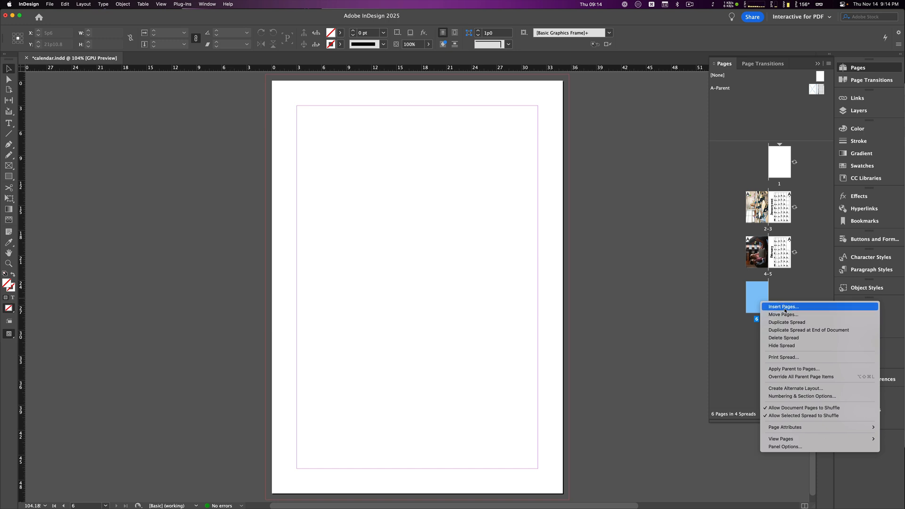
double_click(785, 168)
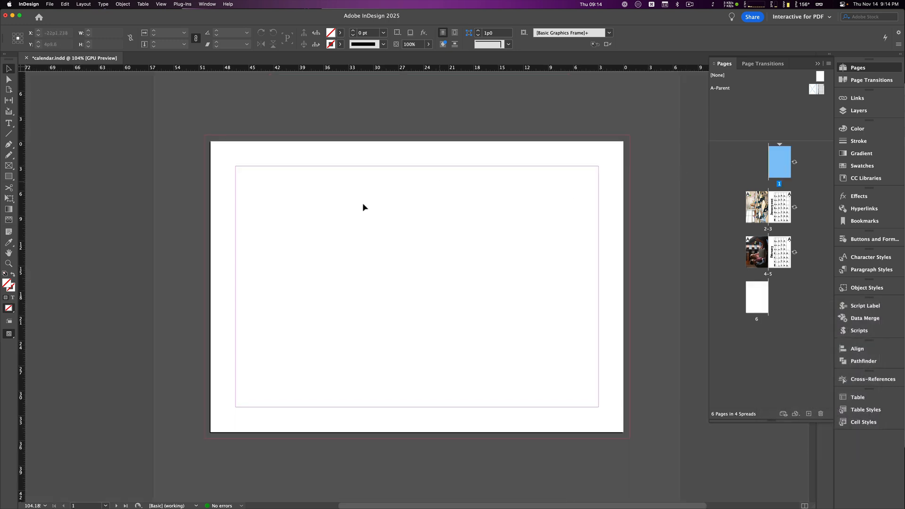
double_click(777, 209)
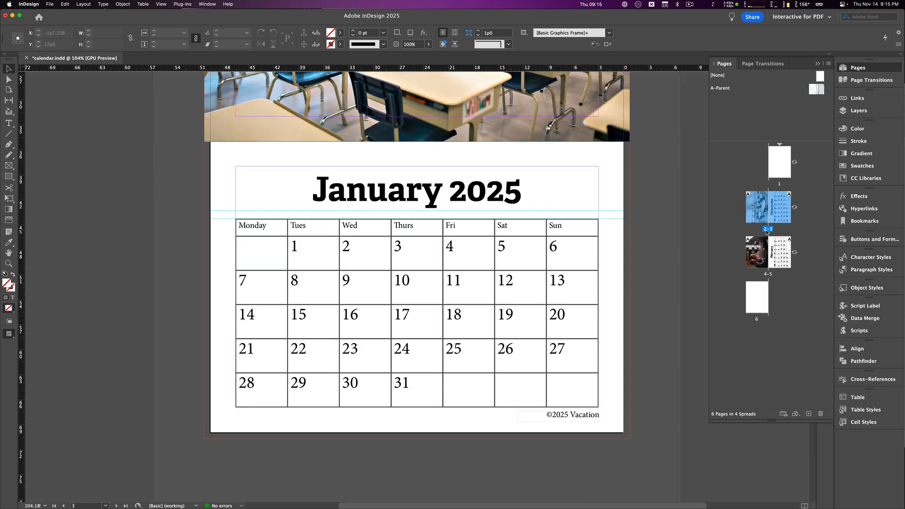
double_click(758, 299)
right_click(757, 299)
mouse_move(776, 426)
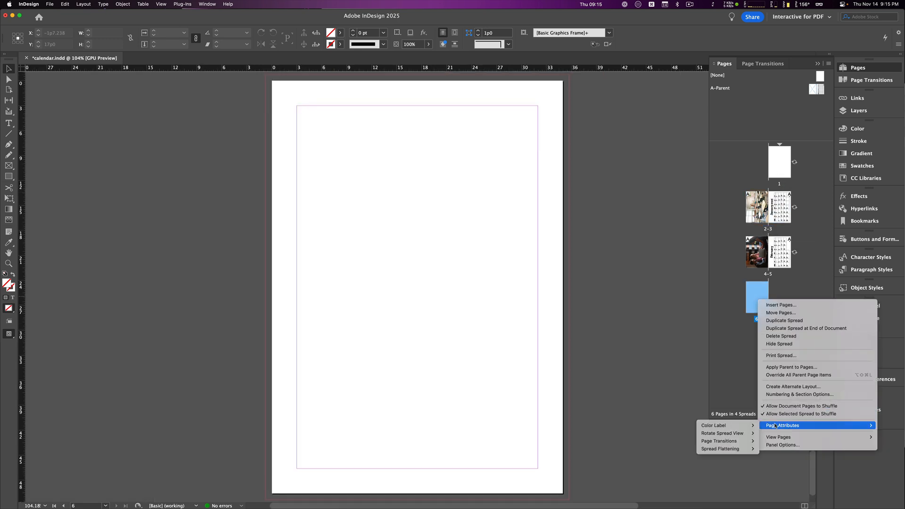
mouse_move(724, 432)
click(684, 433)
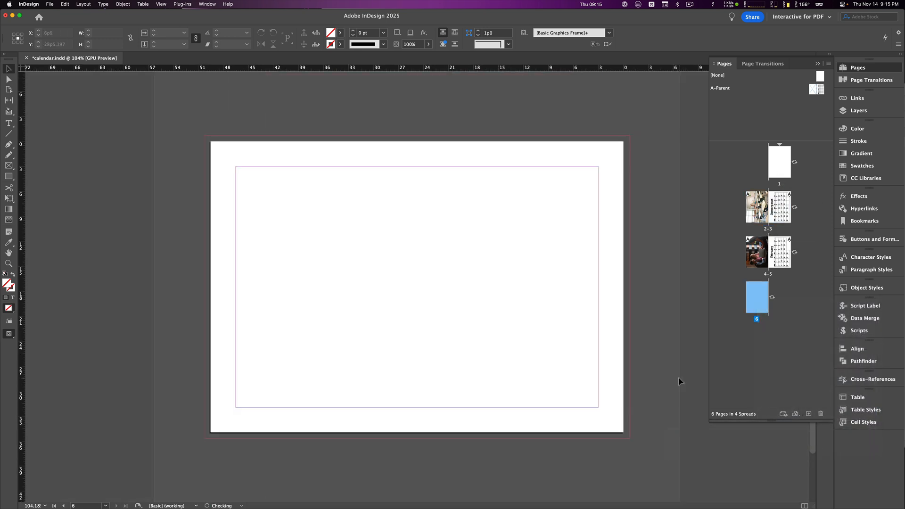
- Draw a text frame about 21p7 wide and 15p1 high on page 1 and enter "Front Cover" in it
click(776, 170)
double_click(776, 170)
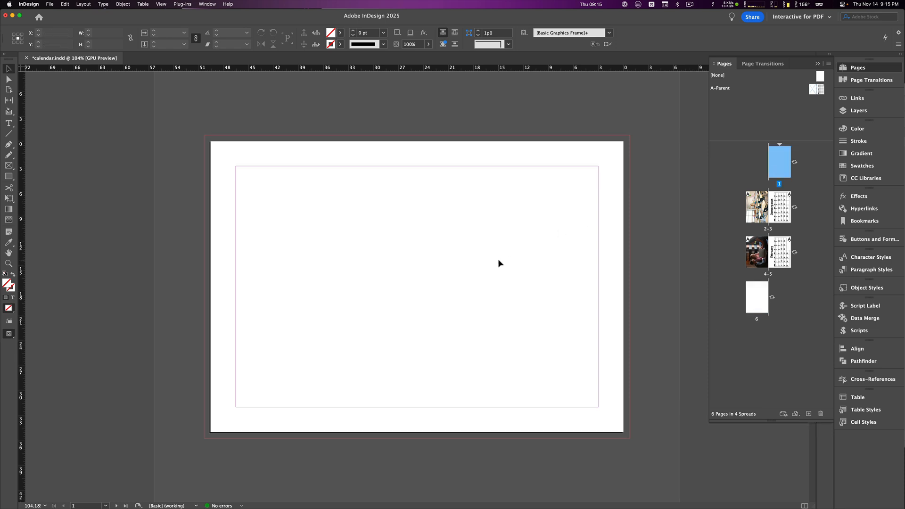
key(t)
drag(319, 216, 497, 340)
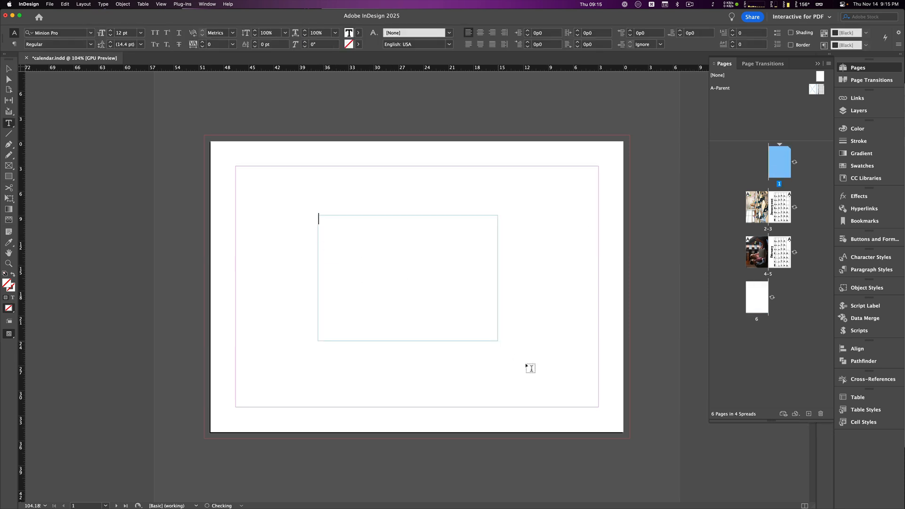
text(Front Cover)
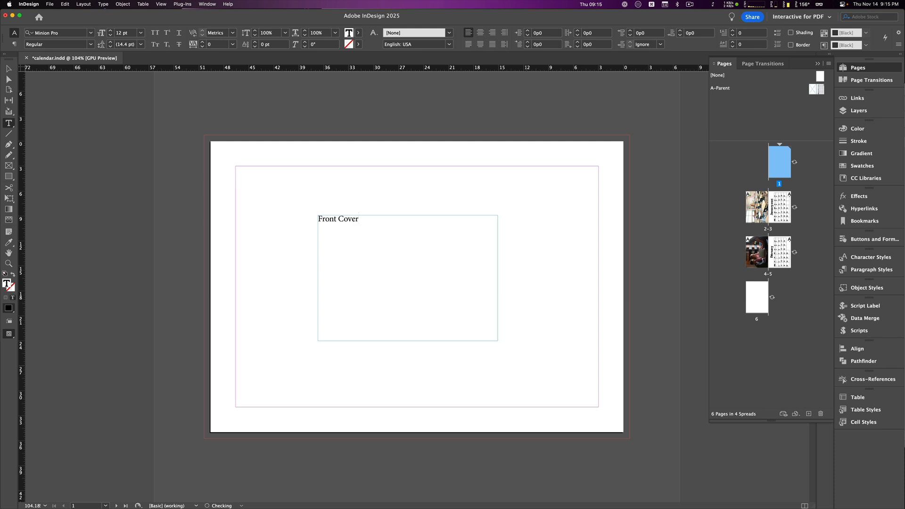
- Center-align the "Front Cover" text and move its frame to the middle of page 1
key(super+a)
key(super+shift+c)
key(Escape)
drag(458, 283, 468, 297)
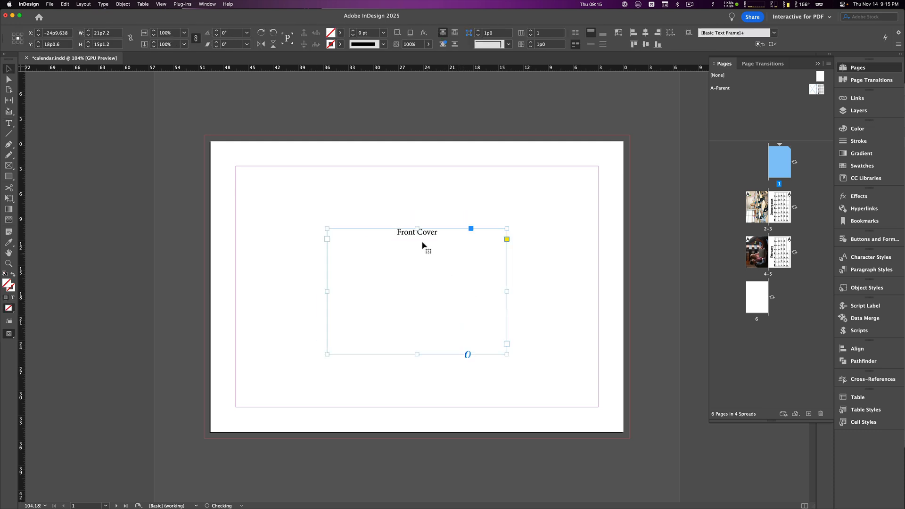
- Set the font size of the "Front Cover" text to 30 pt
double_click(421, 241)
key(super+a)
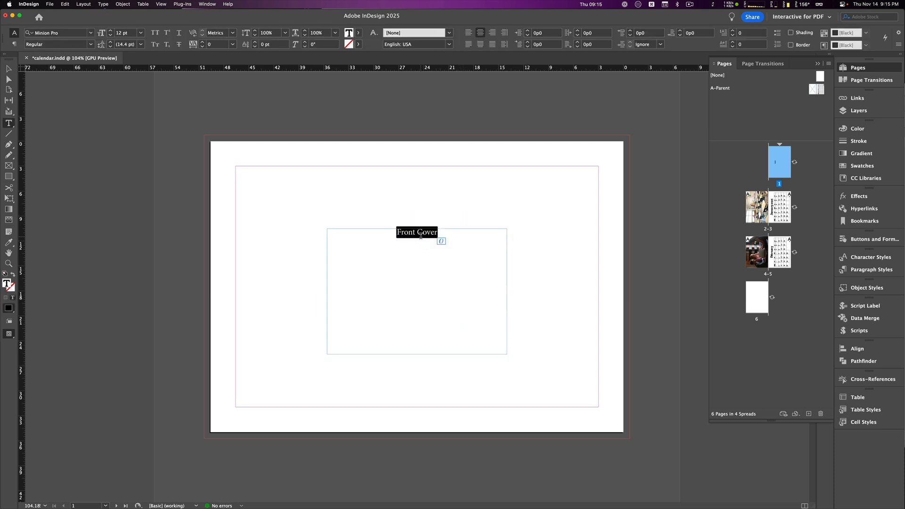
click(140, 33)
click(130, 137)
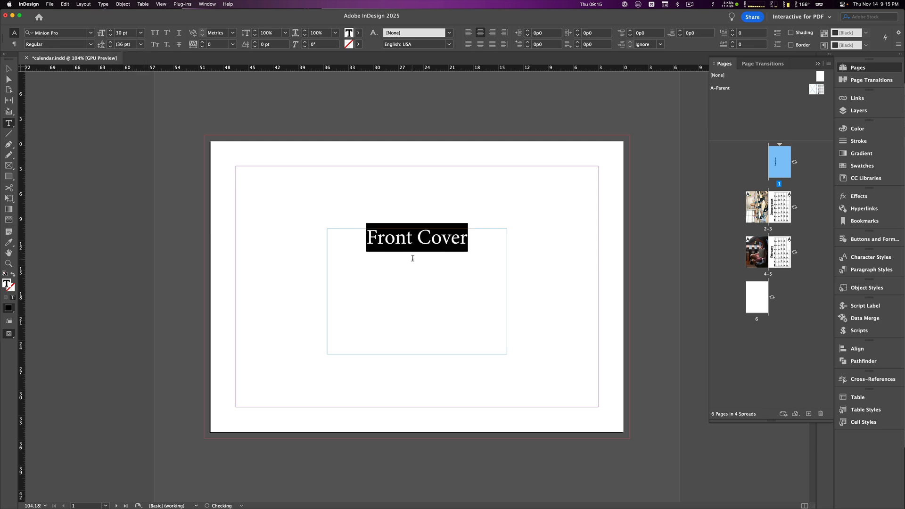
key(Escape)
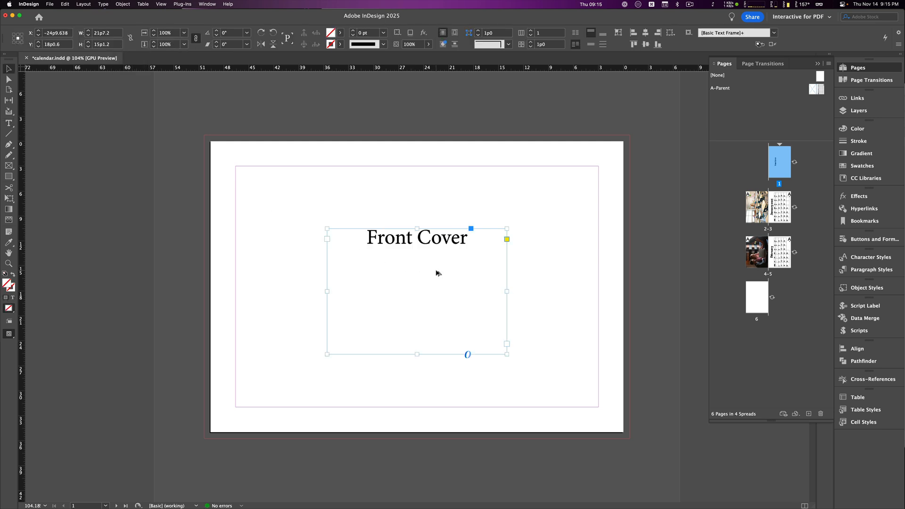
- Set the vertical justification of the "Front Cover" text frame to Center in Text Frame Options
key(super+b)
click(529, 291)
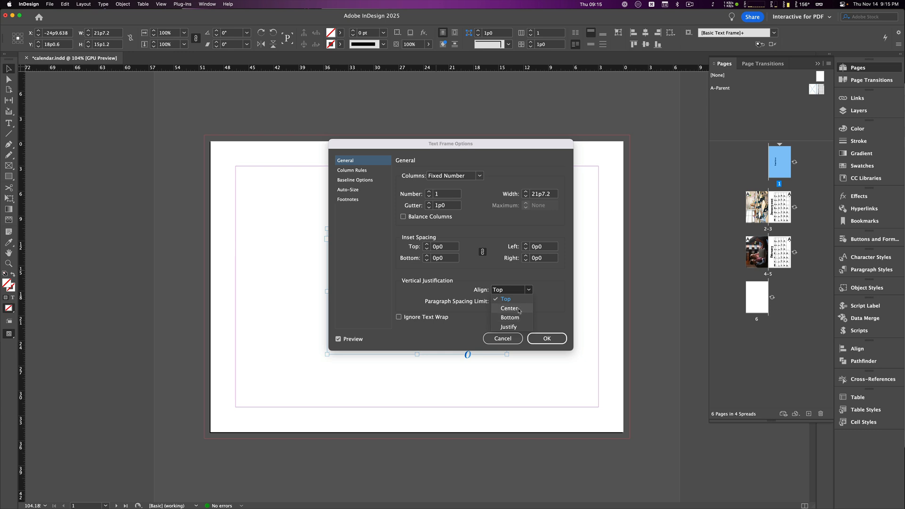
click(506, 304)
click(547, 339)
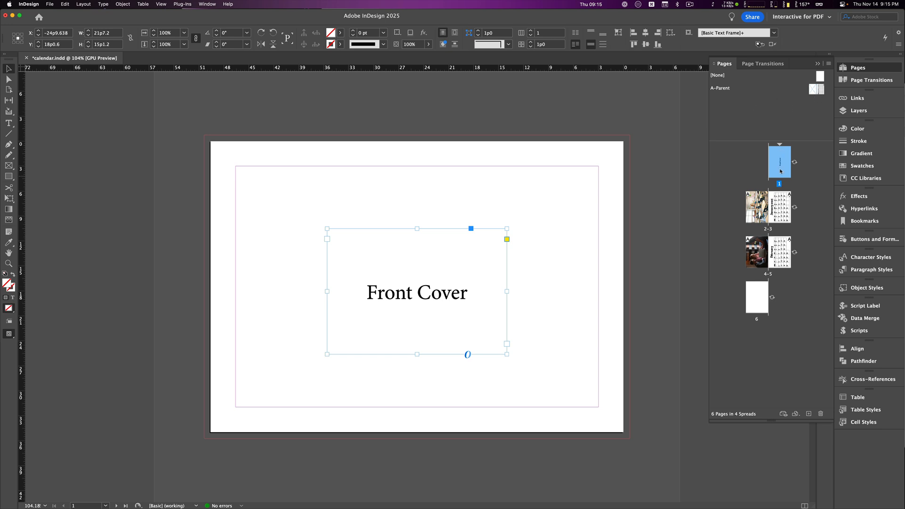
- Copy the "Front Cover" text frame from page 1 and paste it onto page 6
drag(781, 167, 778, 168)
click(756, 299)
double_click(756, 300)
key(super+v)
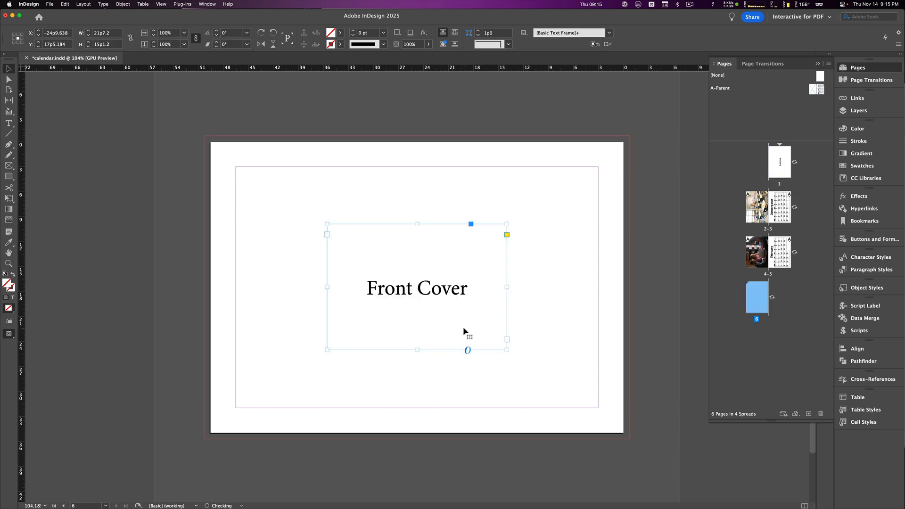
- Change the pasted text on page 6 to "Back Cover" and deselect the frame
double_click(395, 297)
double_click(391, 295)
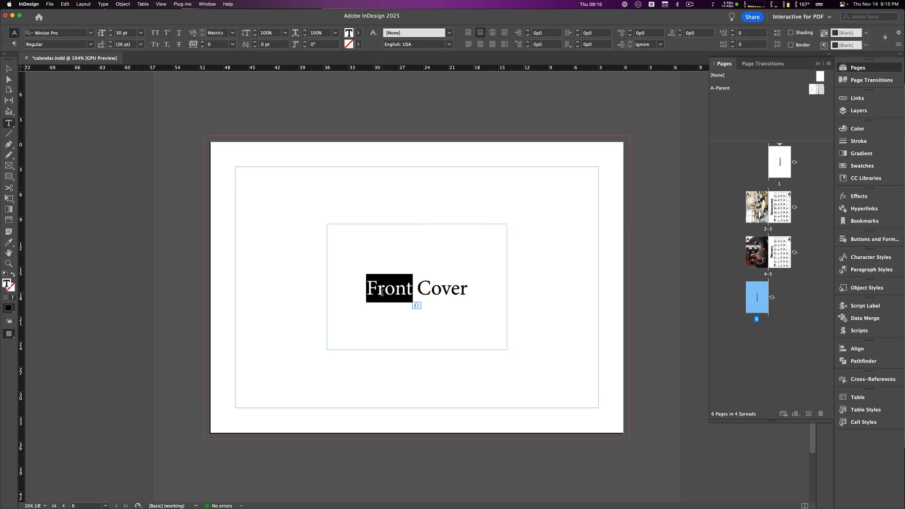
text(Back)
key(Escape)
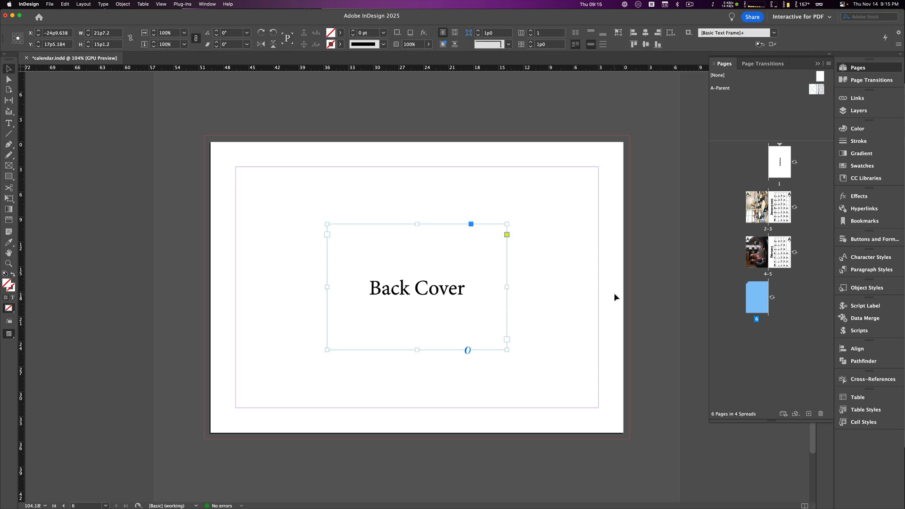
click(619, 249)
- Return to page 1 and move the "Front Cover" text frame slightly upward
double_click(779, 162)
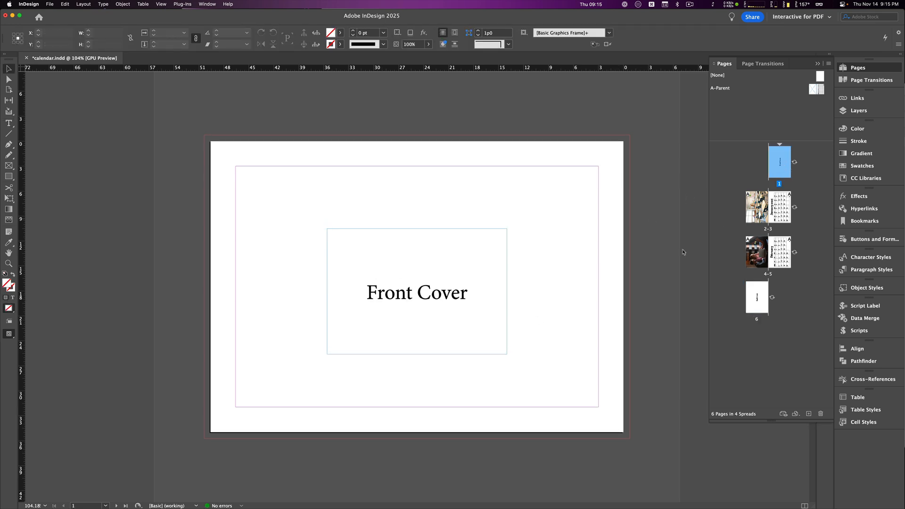
drag(429, 290, 430, 275)
click(583, 285)
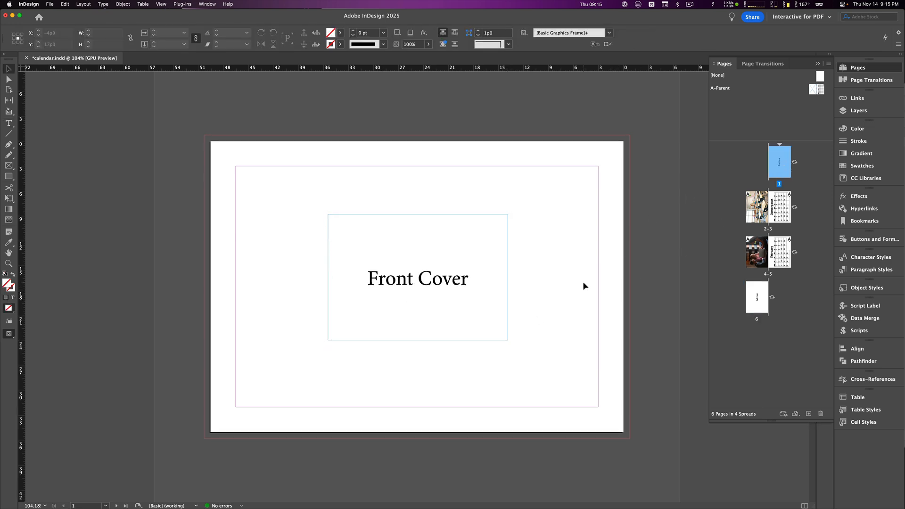
- Review the calendar's page sequence from front cover to back cover, and return to the January spread fitted to the window
key(super+minus)
key(super+minus)
key(super+minus)
key(super+minus)
key(super+minus)
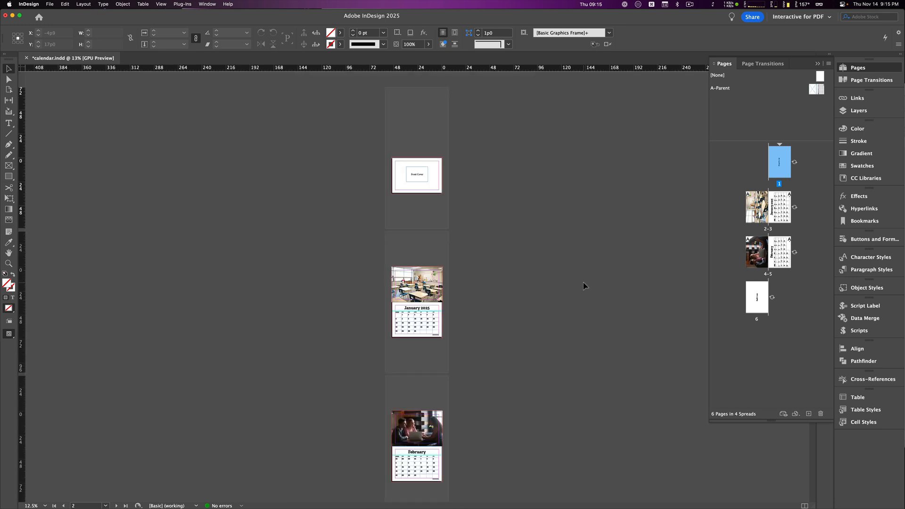
scroll(503, 267, down, 2)
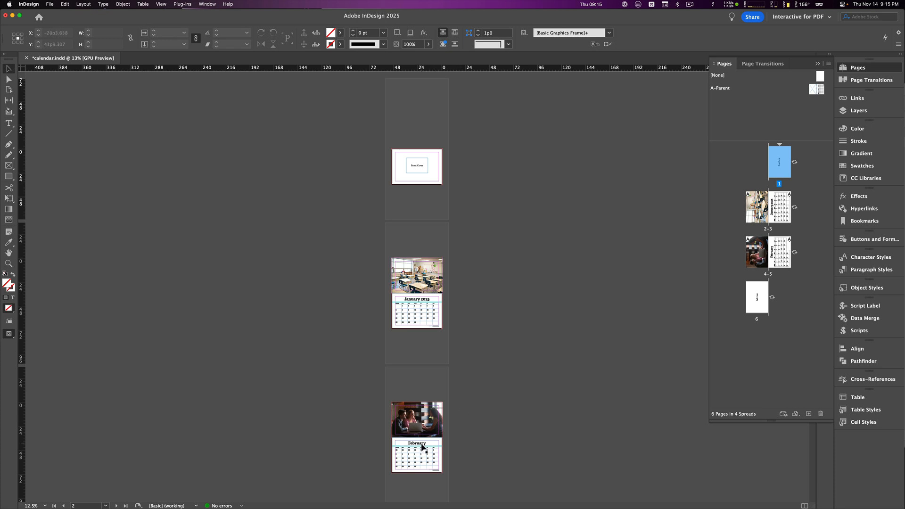
scroll(467, 432, down, 5)
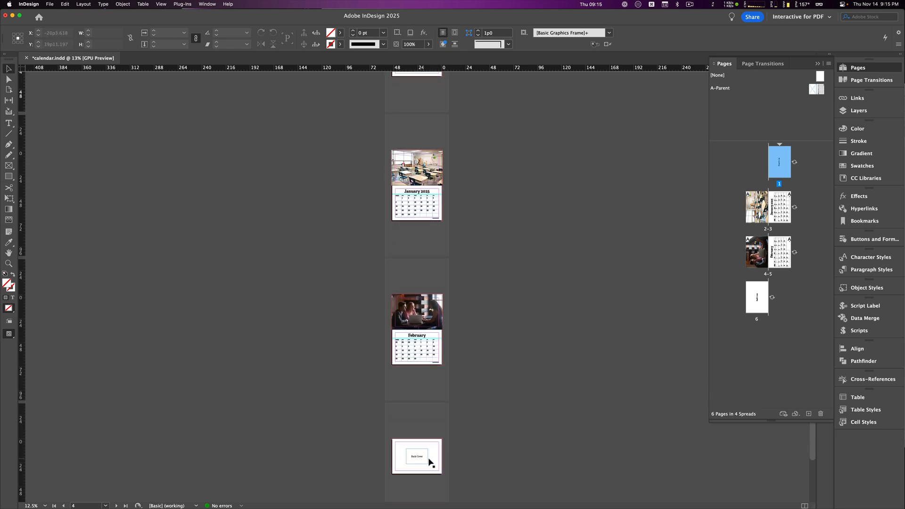
scroll(461, 455, up, 4)
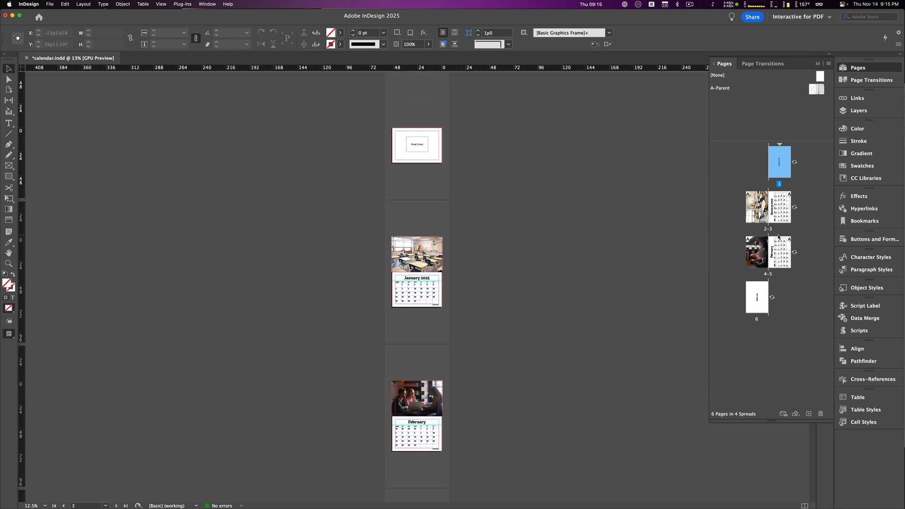
click(778, 212)
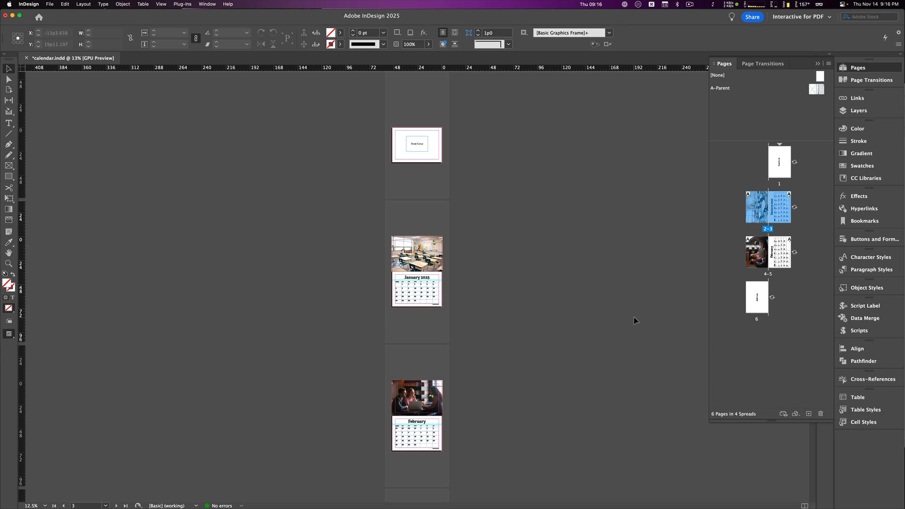
key(super+0)
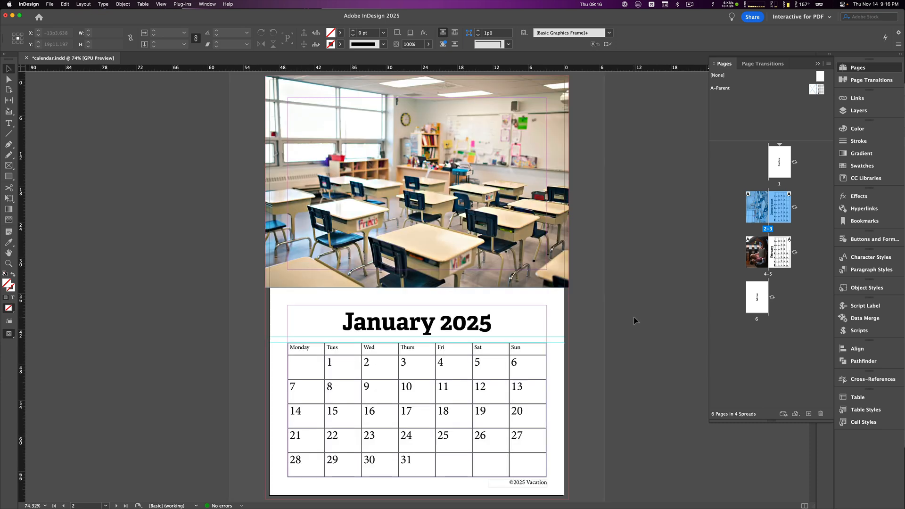